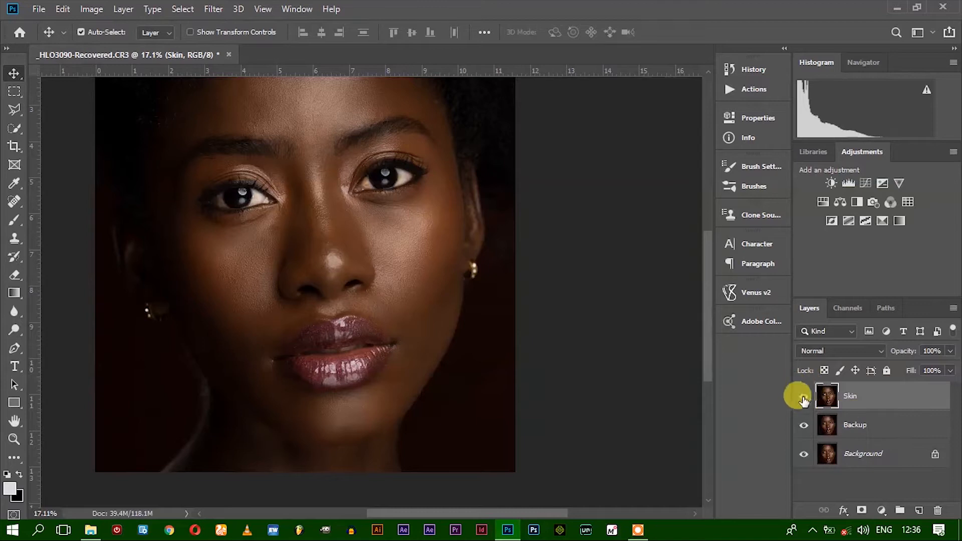
Compare the portrait before and after the skin retouch by toggling the visibility of the Skin and Backup layers
{"action": "left_click", "coordinate": [804, 396]}
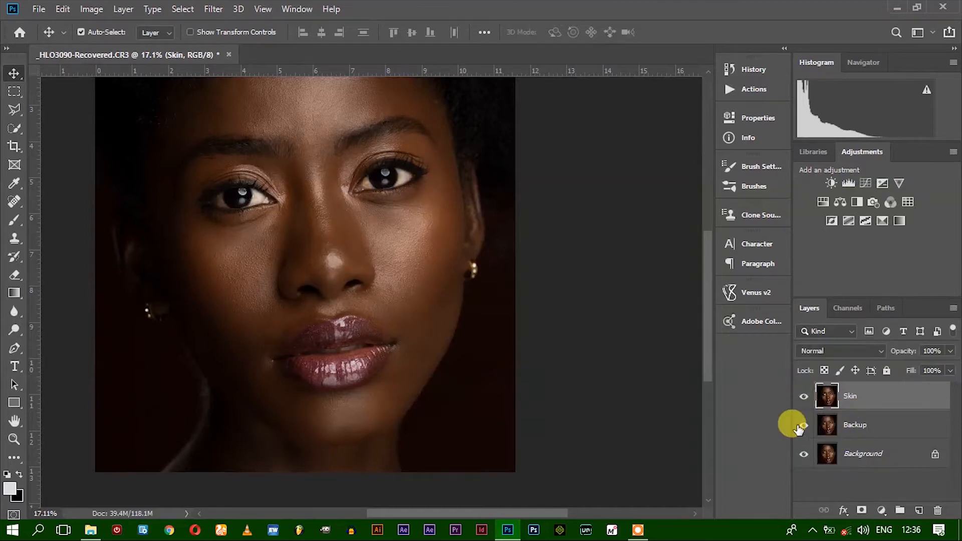
{"action": "left_click", "coordinate": [804, 396]}
{"action": "left_click", "coordinate": [803, 397]}
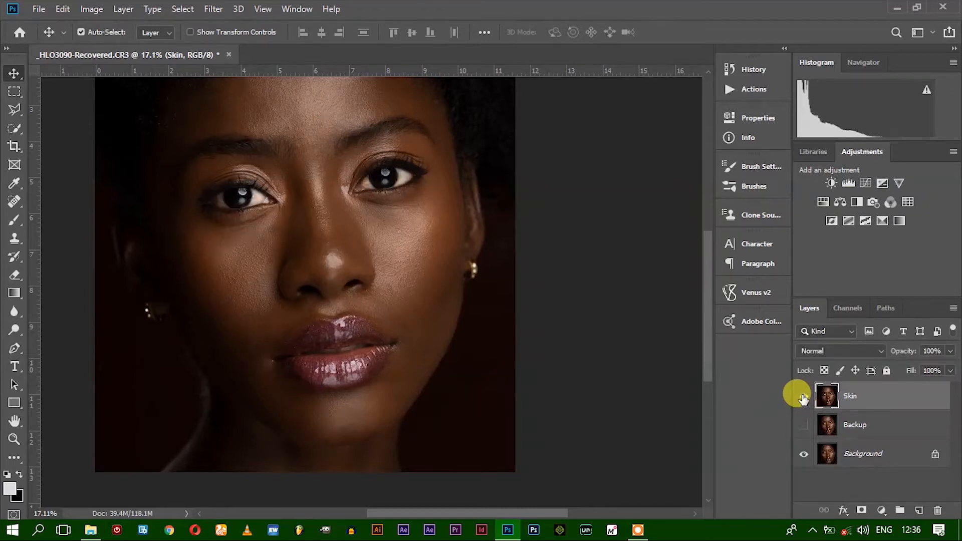
{"action": "left_click", "coordinate": [803, 397]}
{"action": "left_click", "coordinate": [803, 398]}
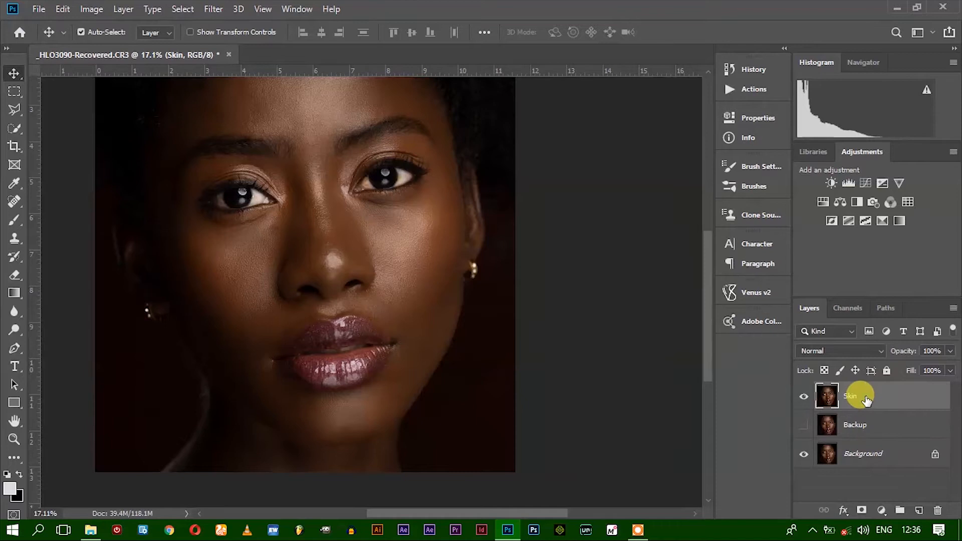
{"action": "left_click", "coordinate": [803, 425]}
{"action": "left_click", "coordinate": [803, 397]}
{"action": "left_click", "coordinate": [803, 398]}
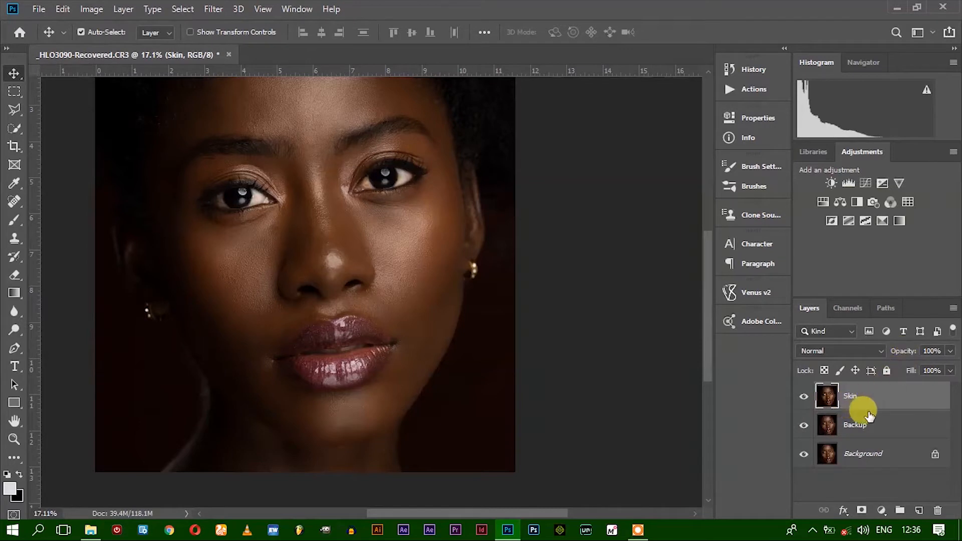
Create a new layer group above the Skin layer and name it Adjustments
{"action": "left_click", "coordinate": [894, 498]}
{"action": "left_click", "coordinate": [899, 510]}
{"action": "double_click", "coordinate": [857, 391]}
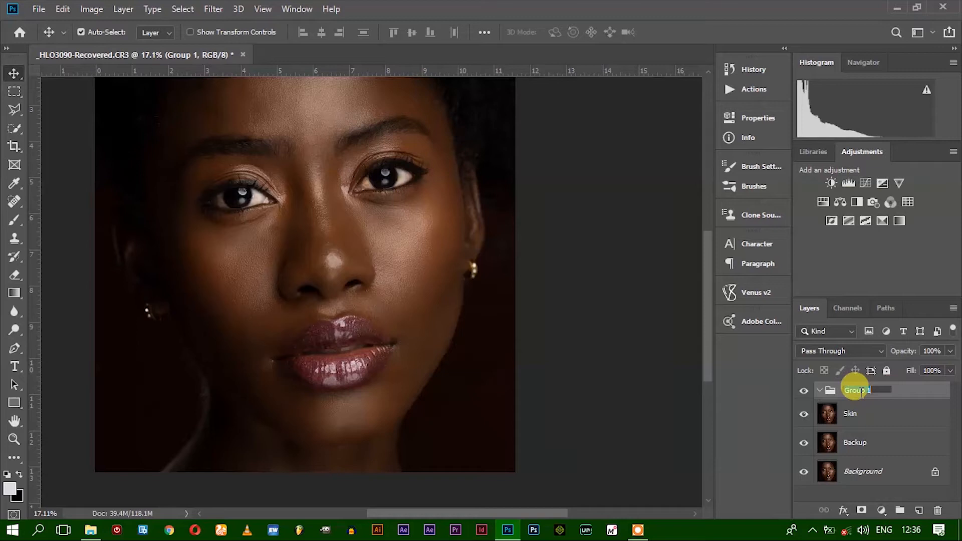
{"action": "type", "text": "Adjustments"}
{"action": "key", "text": "Return"}
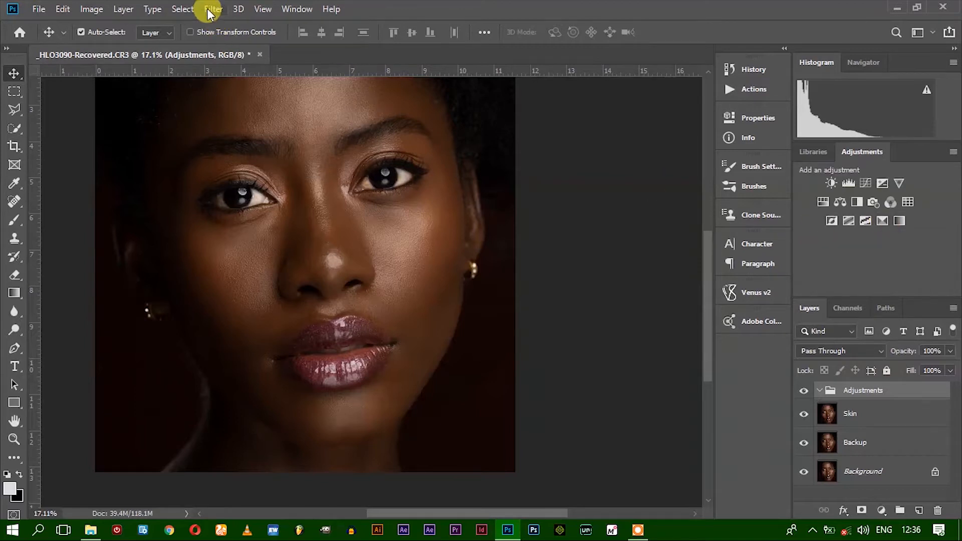
Open the Skin layer in the Camera Raw Filter and inspect the face at 25% zoom
{"action": "left_click", "coordinate": [856, 412]}
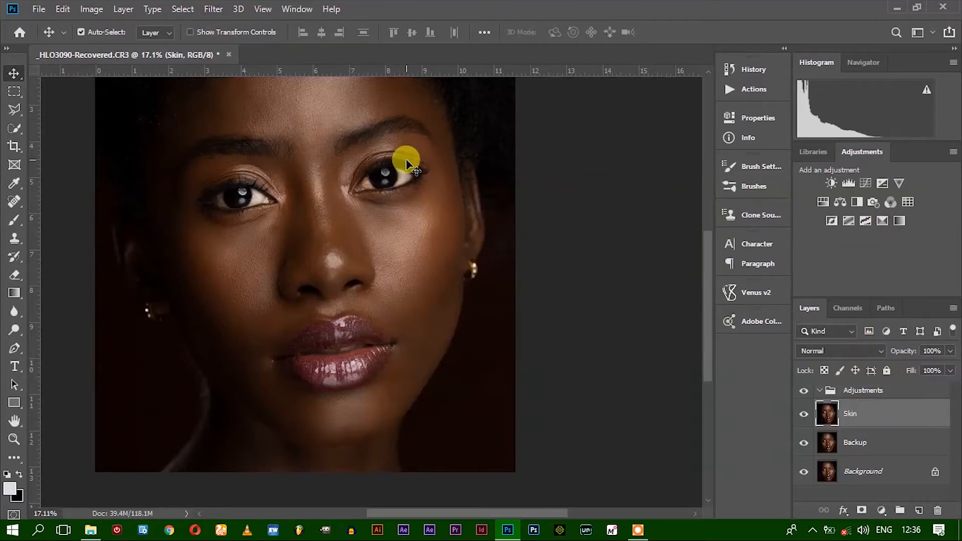
{"action": "left_click", "coordinate": [213, 9]}
{"action": "left_click", "coordinate": [257, 93]}
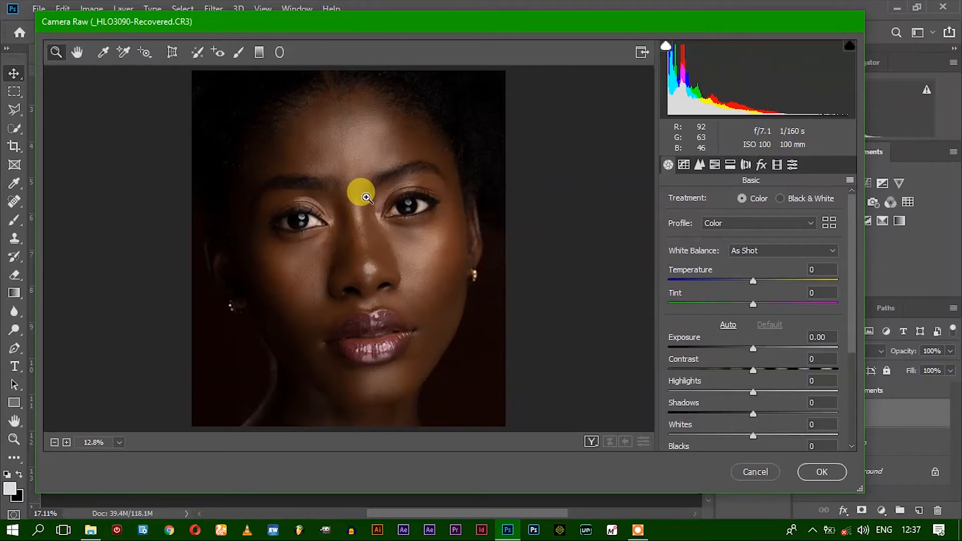
{"action": "left_click", "coordinate": [367, 196]}
{"action": "scroll", "coordinate": [381, 273], "scroll_direction": "down", "scroll_amount": 5}
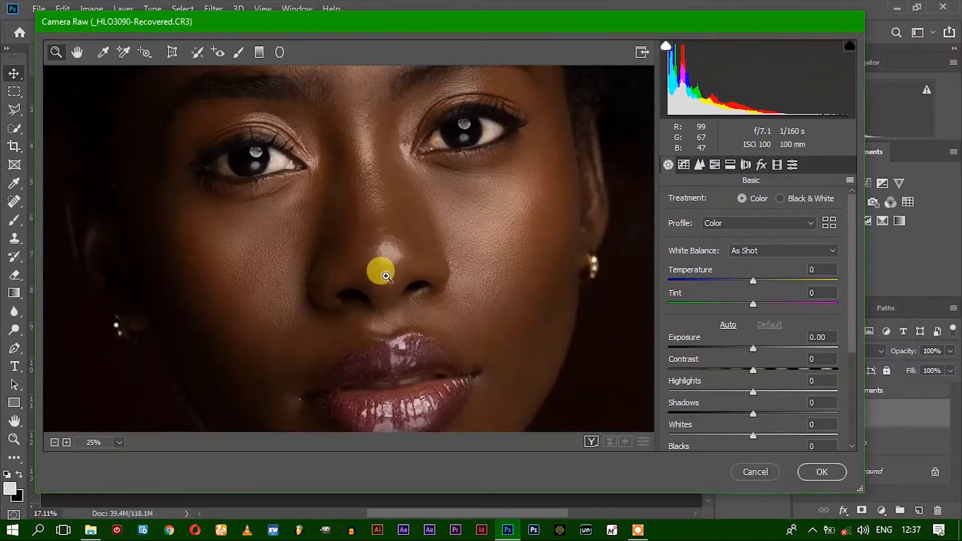
{"action": "scroll", "coordinate": [382, 268], "scroll_direction": "up", "scroll_amount": 3}
{"action": "scroll", "coordinate": [365, 274], "scroll_direction": "down", "scroll_amount": 3}
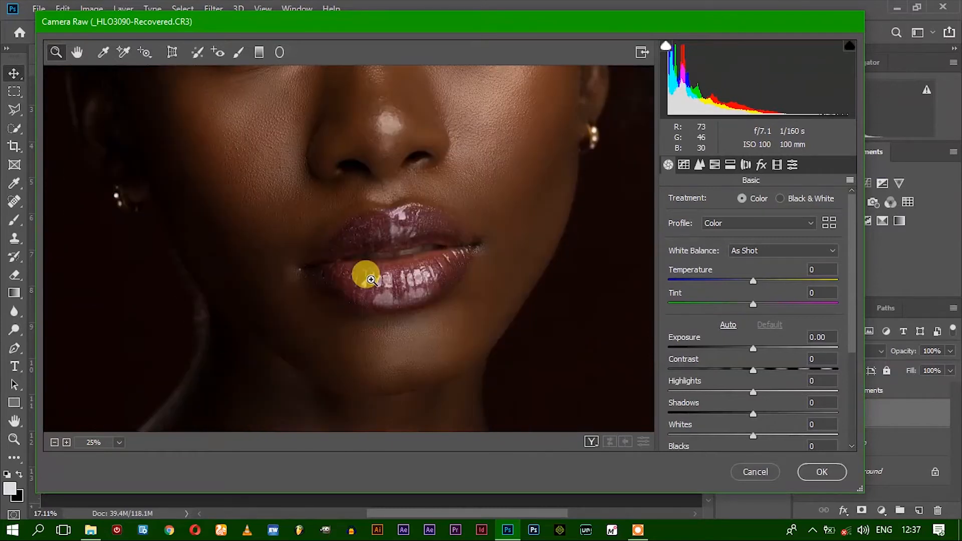
{"action": "scroll", "coordinate": [370, 278], "scroll_direction": "up", "scroll_amount": 3}
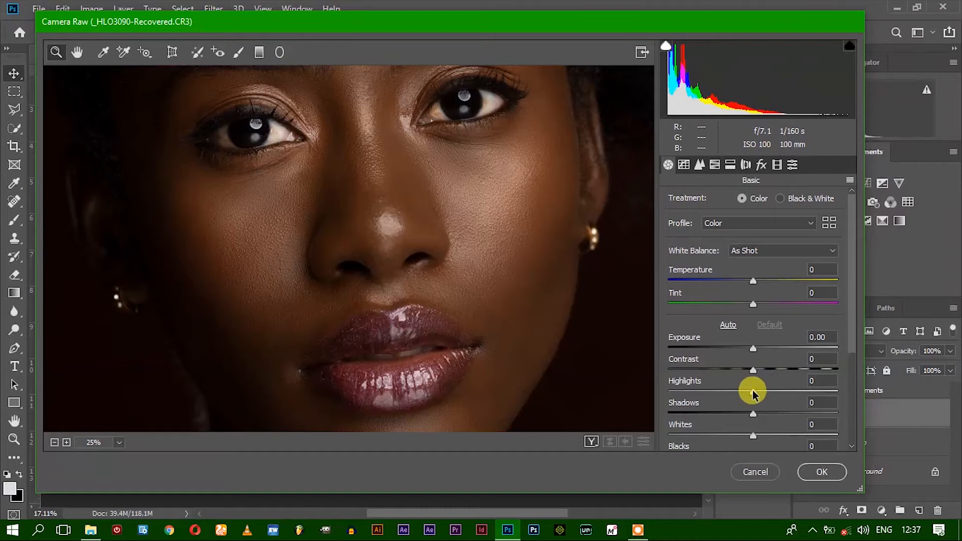
Set the basic tones to Highlights +35, Contrast +10, Blacks -20 and Whites +20
{"action": "left_click_drag", "start_coordinate": [753, 392], "coordinate": [783, 390]}
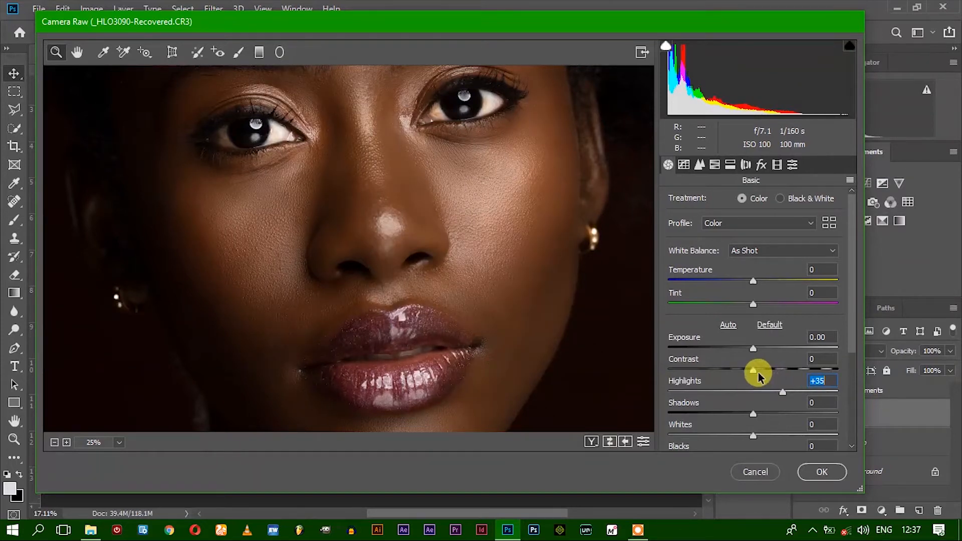
{"action": "left_click_drag", "start_coordinate": [754, 370], "coordinate": [763, 368]}
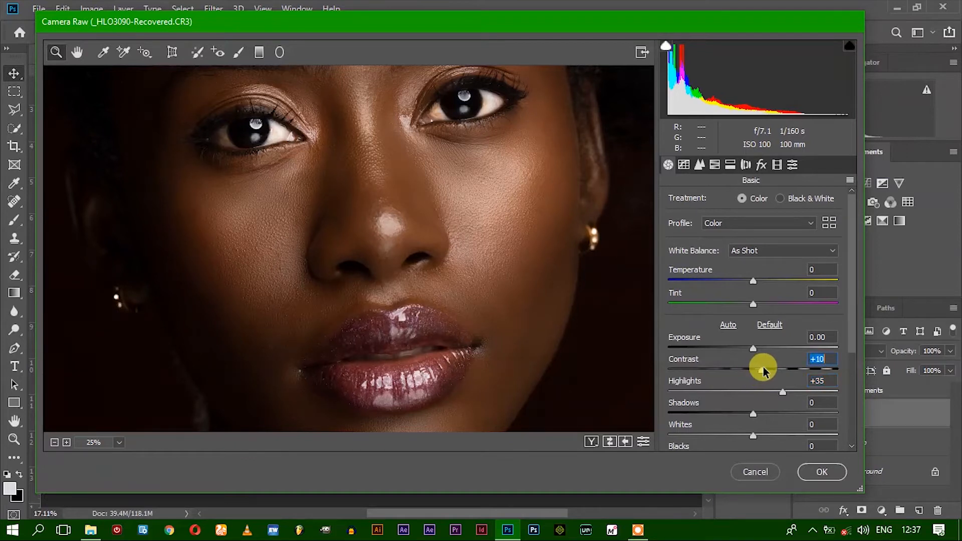
{"action": "scroll", "coordinate": [696, 393], "scroll_direction": "down", "scroll_amount": 3}
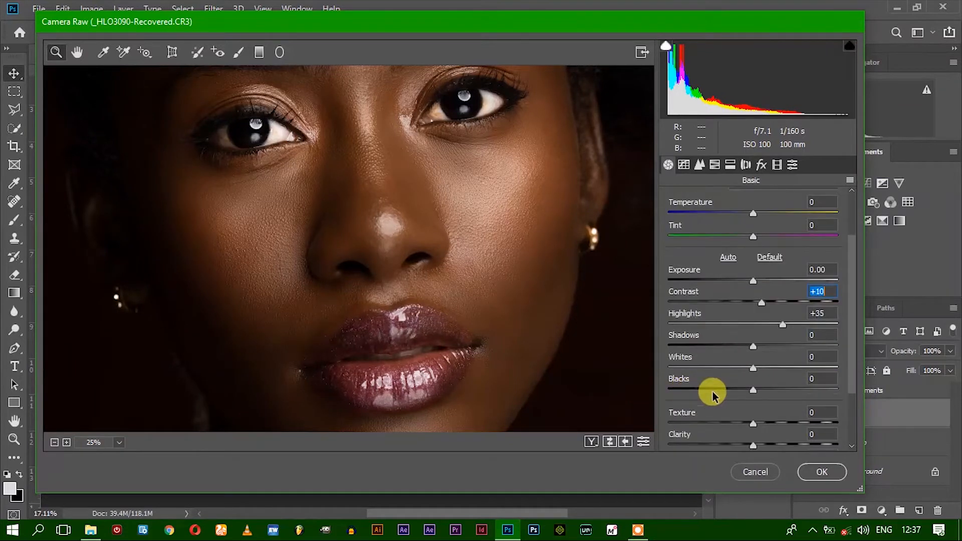
{"action": "left_click_drag", "start_coordinate": [751, 391], "coordinate": [729, 386]}
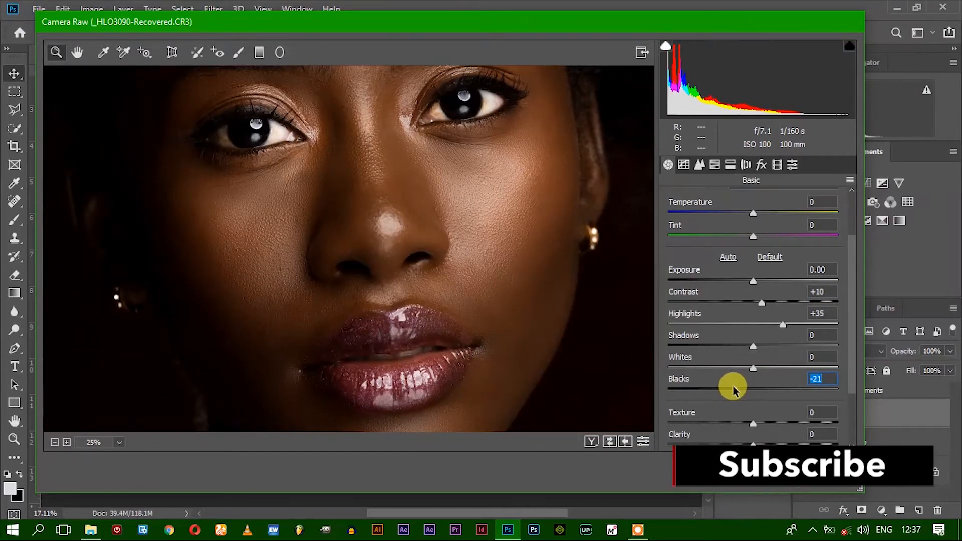
{"action": "type", "text": "0"}
{"action": "left_click_drag", "start_coordinate": [821, 358], "coordinate": [793, 359]}
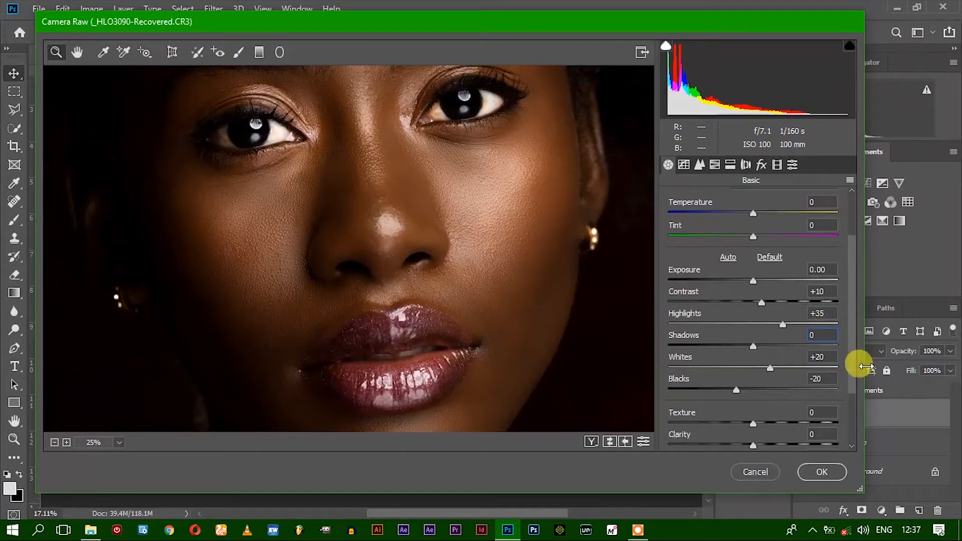
Examine the tonal changes across the forehead, eyes, nose and lips, then view the whole portrait at 12.5%
{"action": "scroll", "coordinate": [395, 285], "scroll_direction": "down", "scroll_amount": 3}
{"action": "scroll", "coordinate": [396, 286], "scroll_direction": "up", "scroll_amount": 1}
{"action": "scroll", "coordinate": [390, 281], "scroll_direction": "up", "scroll_amount": 7}
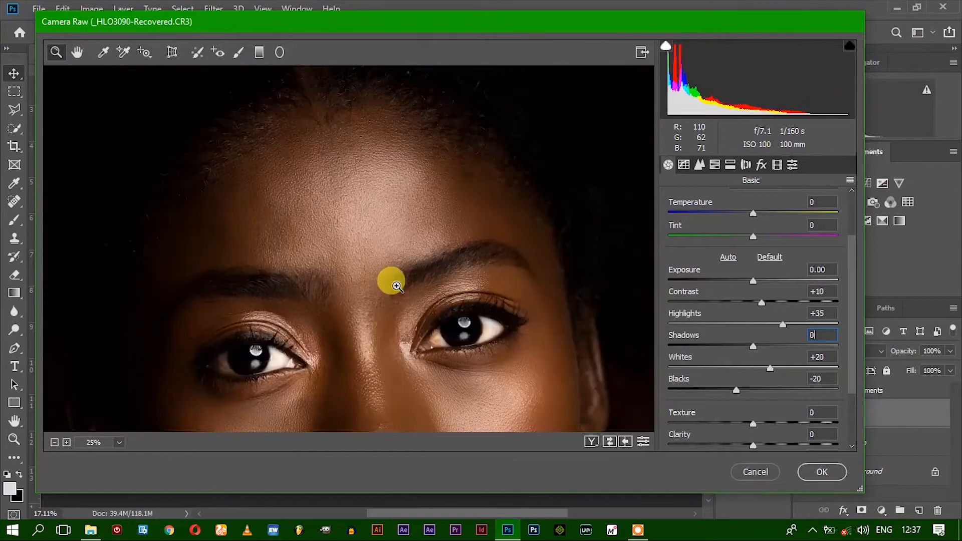
{"action": "scroll", "coordinate": [378, 283], "scroll_direction": "down", "scroll_amount": 9}
{"action": "scroll", "coordinate": [378, 283], "scroll_direction": "up", "scroll_amount": 6}
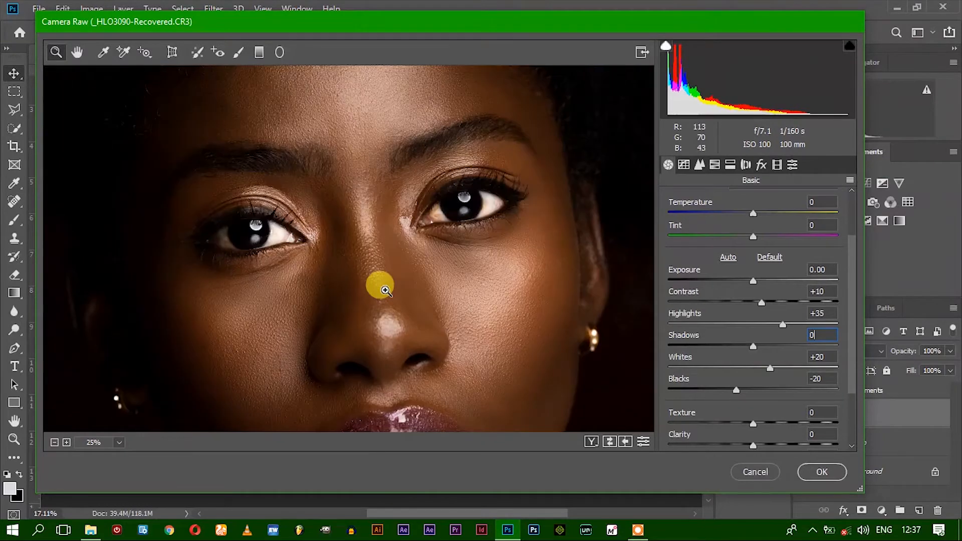
{"action": "scroll", "coordinate": [693, 325], "scroll_direction": "down", "scroll_amount": 1}
{"action": "scroll", "coordinate": [703, 350], "scroll_direction": "down", "scroll_amount": 1}
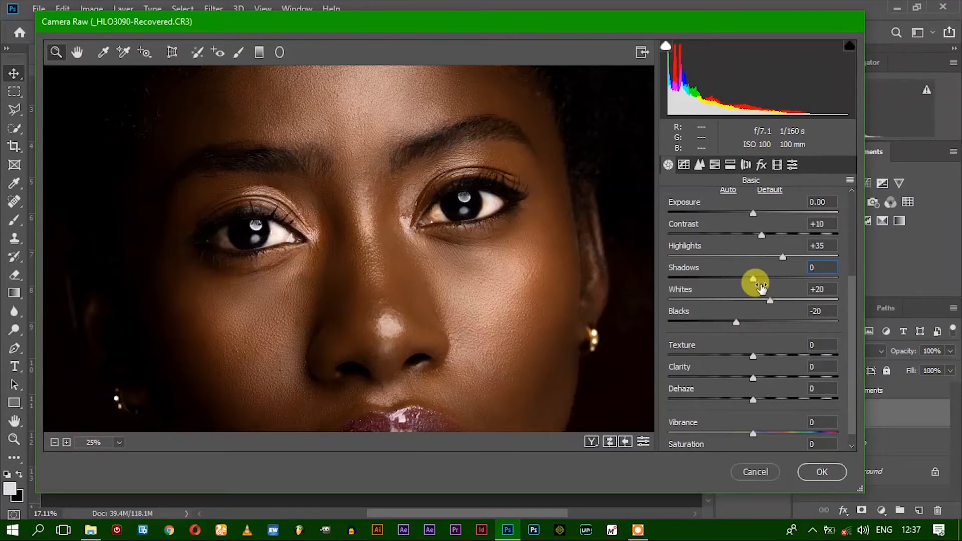
{"action": "scroll", "coordinate": [436, 323], "scroll_direction": "down", "scroll_amount": 6}
{"action": "scroll", "coordinate": [441, 328], "scroll_direction": "down", "scroll_amount": 1}
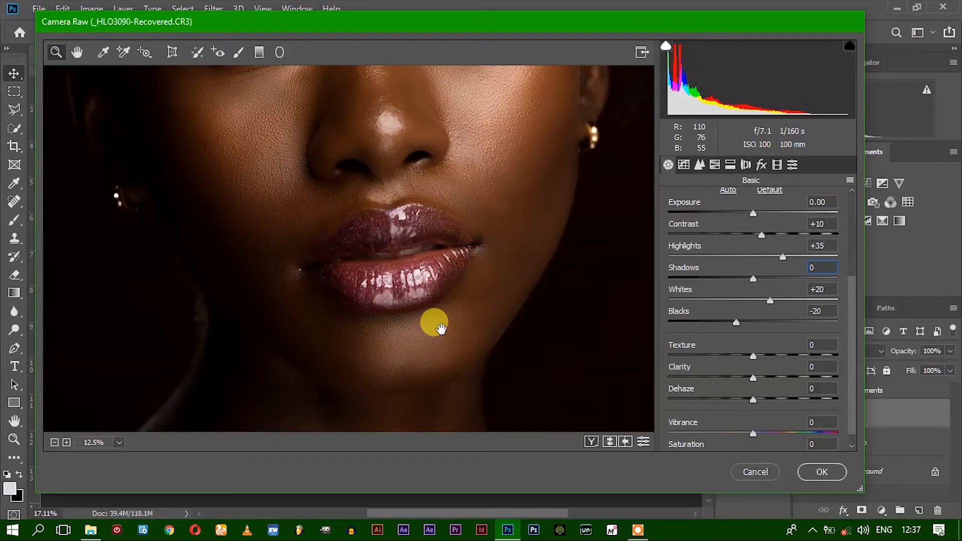
{"action": "left_click_drag", "start_coordinate": [441, 328], "coordinate": [442, 330]}
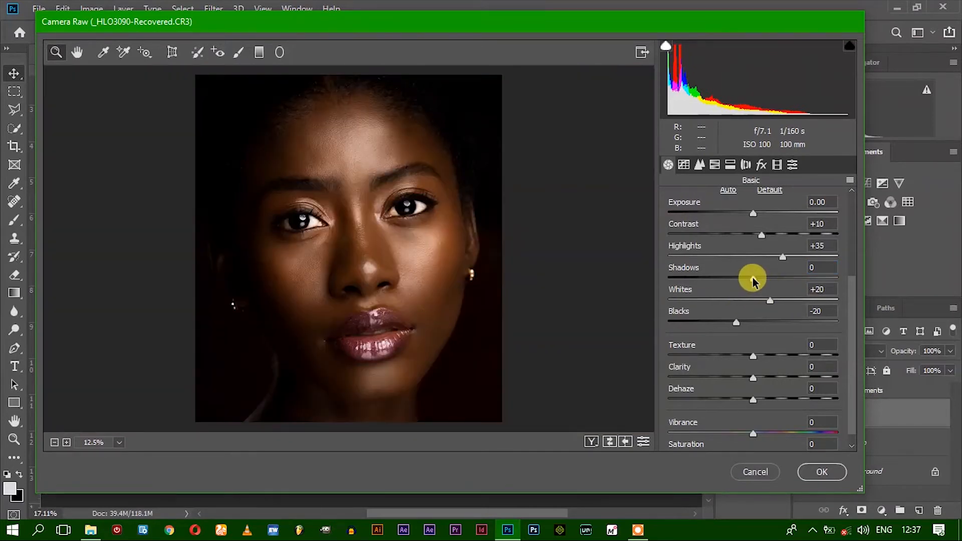
Set Shadows to +25 and apply the Camera Raw adjustments to the Skin layer
{"action": "left_click_drag", "start_coordinate": [760, 275], "coordinate": [788, 274]}
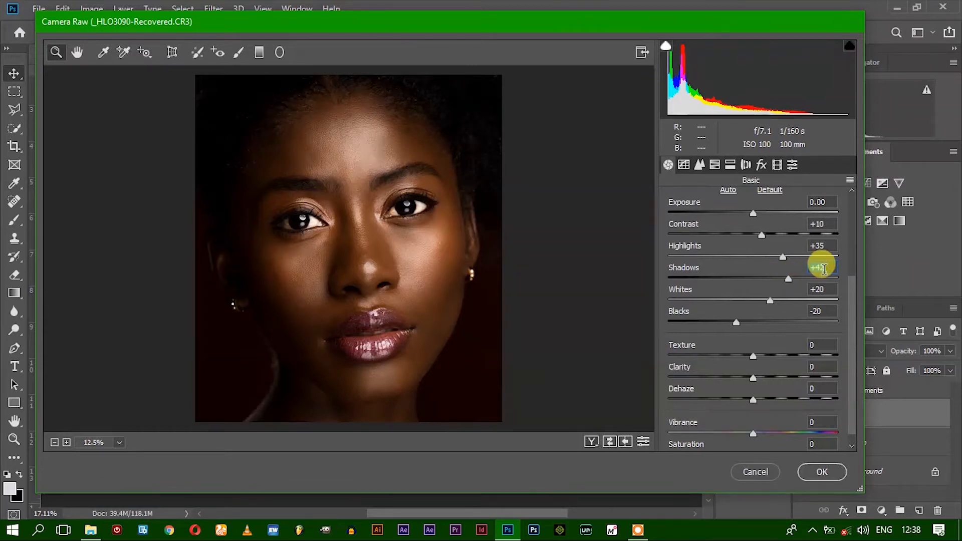
{"action": "type", "text": "25"}
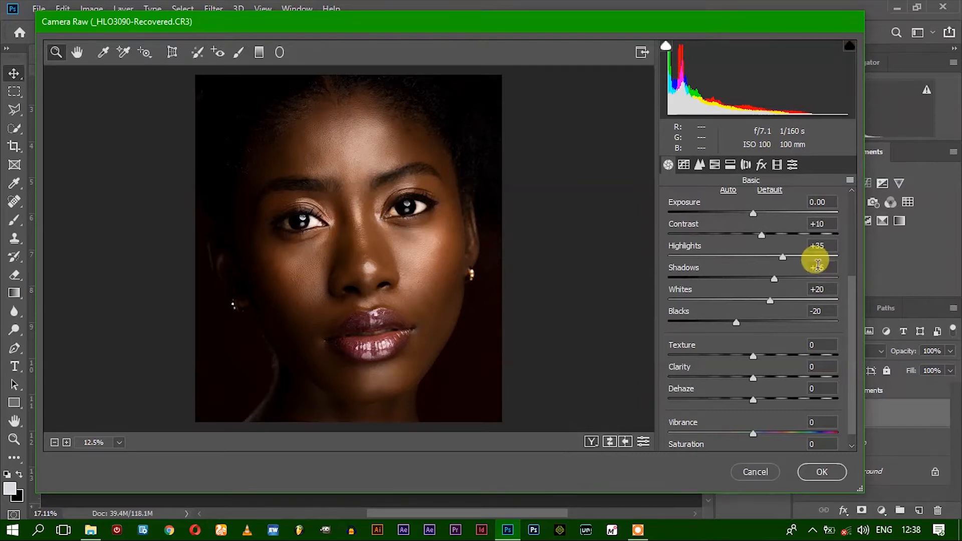
{"action": "left_click", "coordinate": [714, 165]}
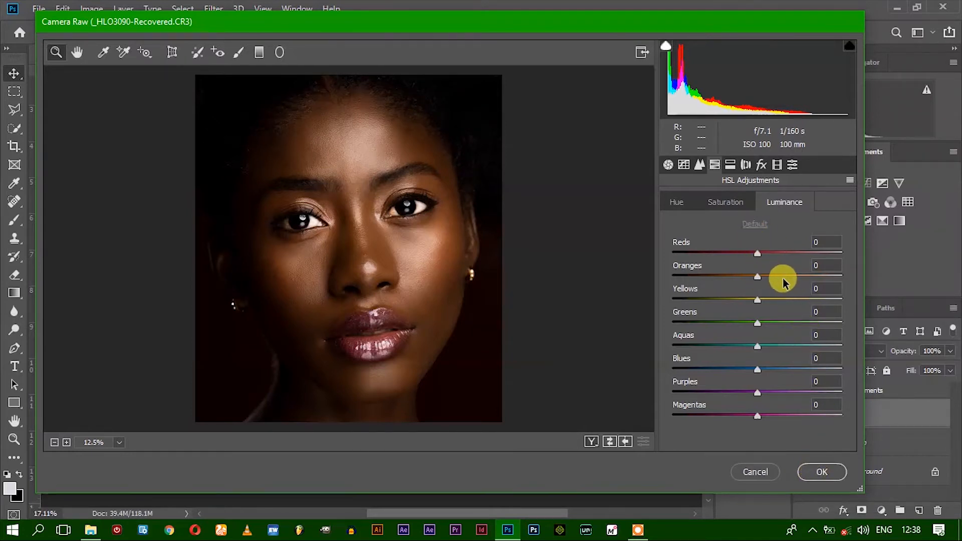
{"action": "left_click", "coordinate": [807, 473]}
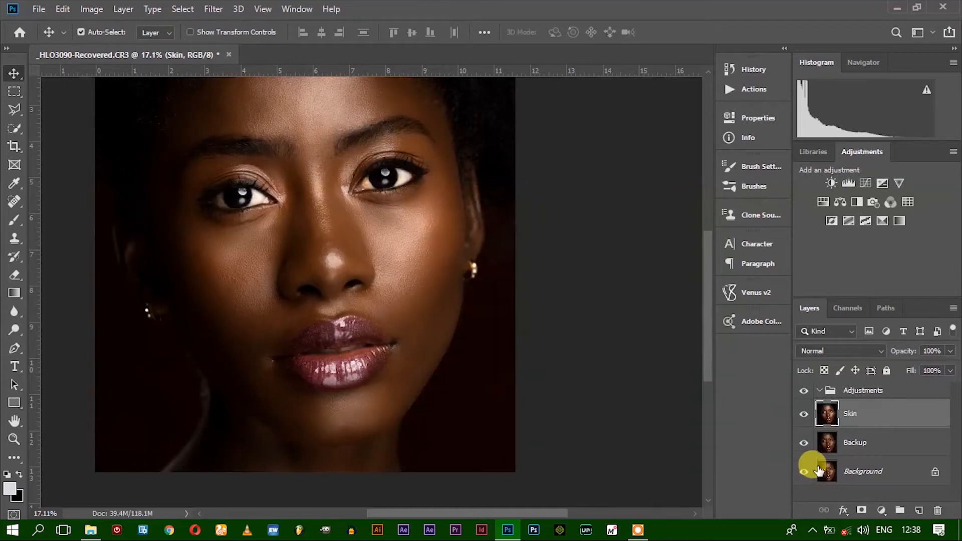
Compare the portrait with and without the Camera Raw adjustments by hiding and showing the Skin layer
{"action": "mouse_move", "coordinate": [851, 414]}
{"action": "left_mouse_down"}
{"action": "mouse_move", "coordinate": [879, 453]}
{"action": "mouse_move", "coordinate": [868, 416]}
{"action": "left_mouse_up"}
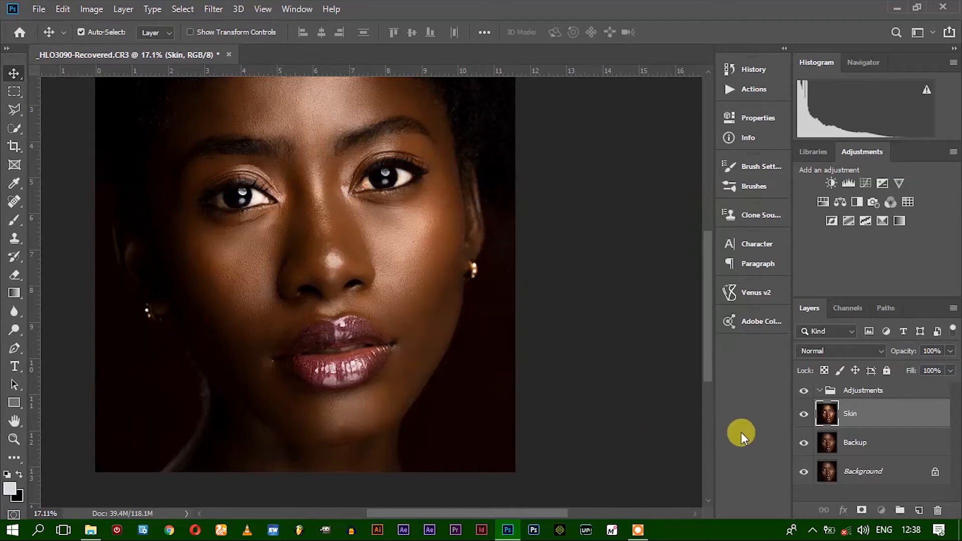
{"action": "left_click", "coordinate": [803, 415]}
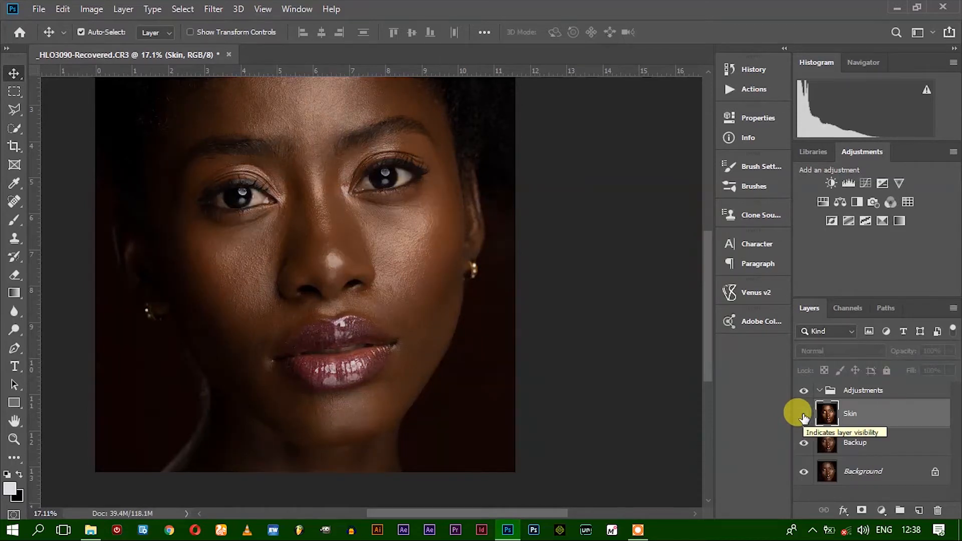
{"action": "left_click", "coordinate": [803, 414]}
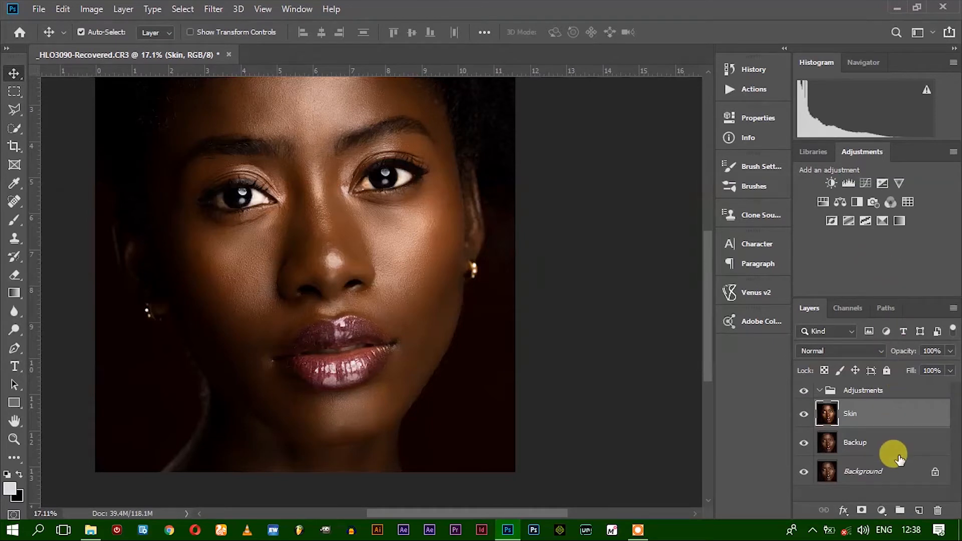
Reopen the Skin layer in the Camera Raw Filter and slightly increase the saturation of Oranges in the HSL adjustments
{"action": "left_click", "coordinate": [220, 15]}
{"action": "key", "text": "Escape"}
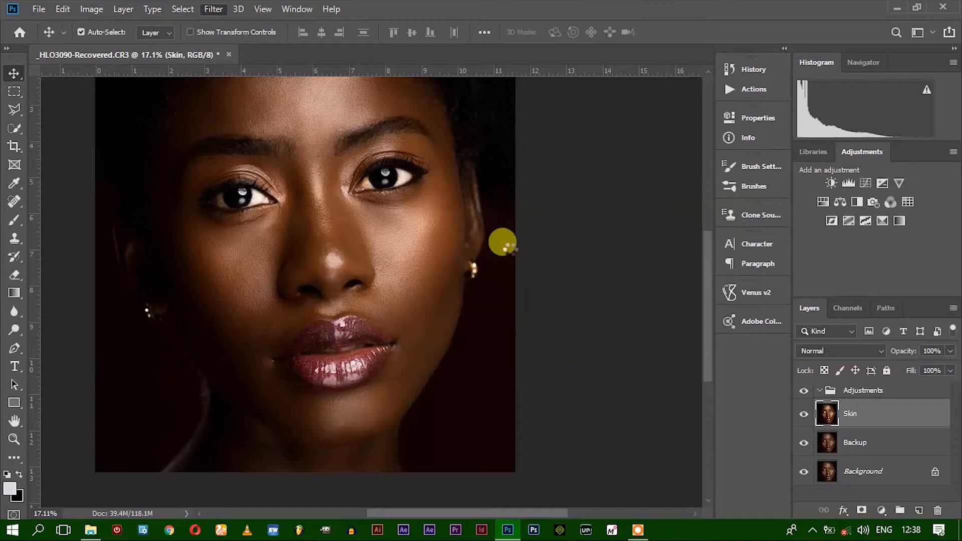
{"action": "key", "text": "ctrl+shift+a"}
{"action": "left_click", "coordinate": [716, 169]}
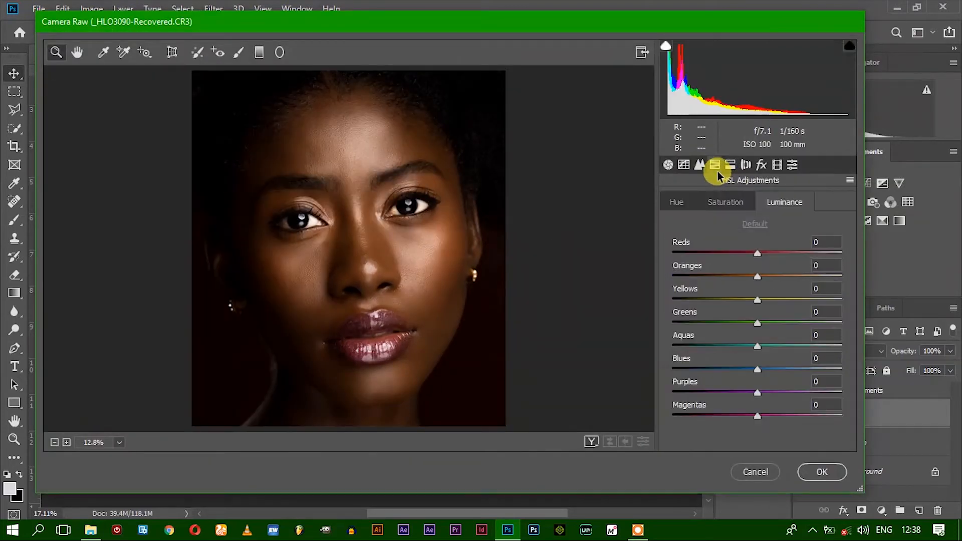
{"action": "left_click", "coordinate": [729, 203]}
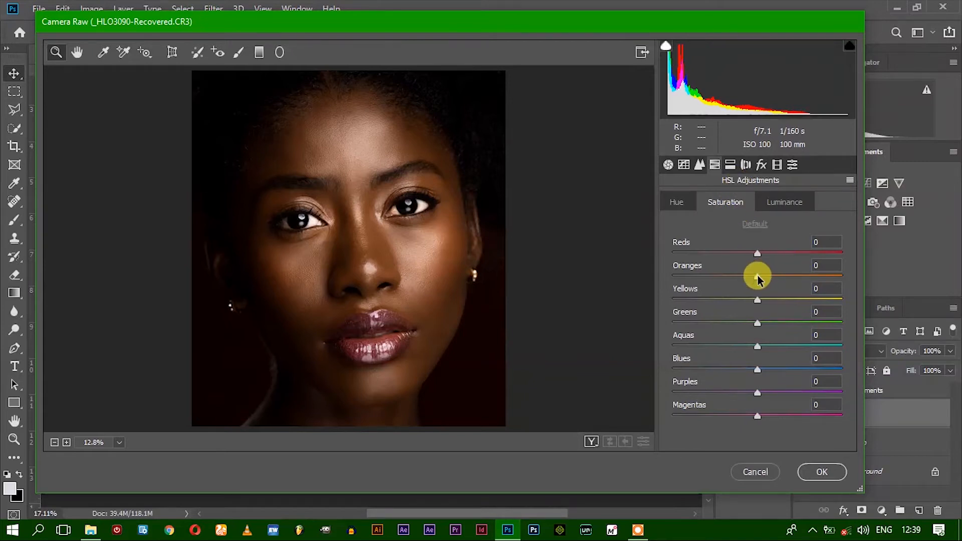
{"action": "left_click_drag", "start_coordinate": [757, 279], "coordinate": [764, 275]}
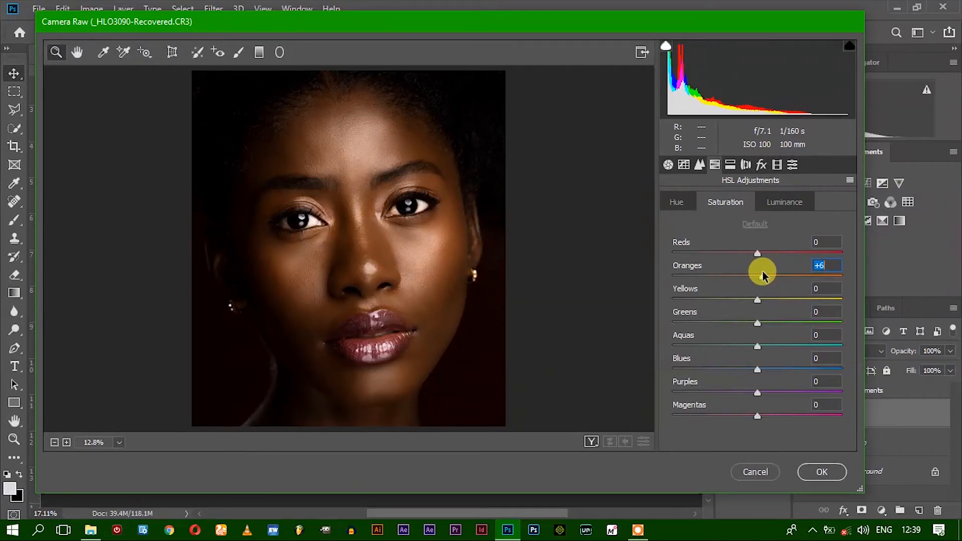
Lower the HSL luminance of Oranges to -50 and Reds to -21, and check the skin at 25% zoom
{"action": "left_click", "coordinate": [784, 203]}
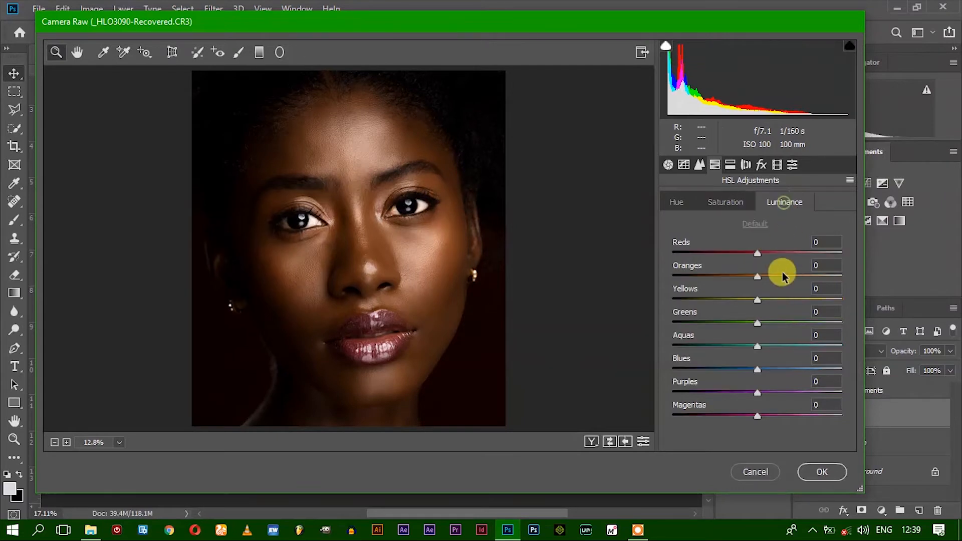
{"action": "left_click_drag", "start_coordinate": [744, 274], "coordinate": [721, 275]}
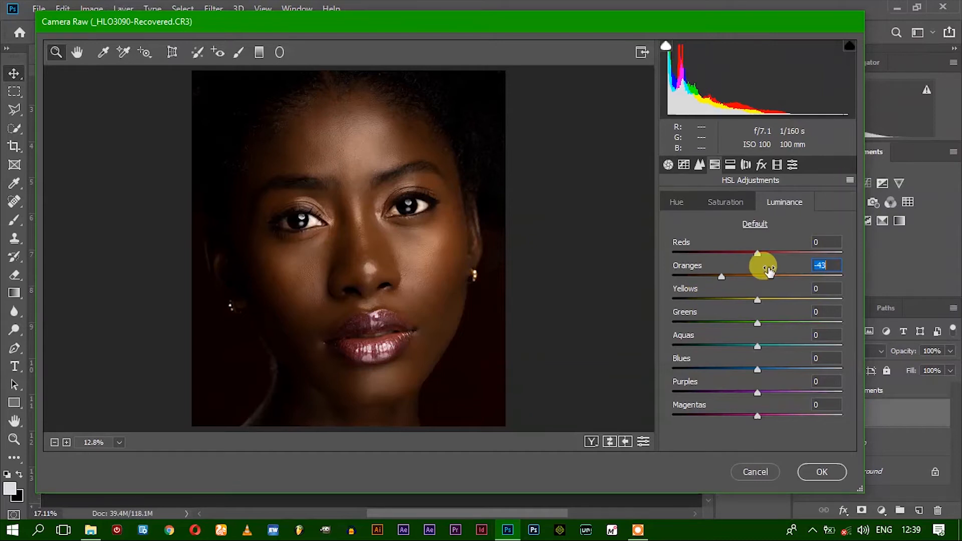
{"action": "left_click_drag", "start_coordinate": [722, 275], "coordinate": [716, 278]}
{"action": "left_click_drag", "start_coordinate": [758, 253], "coordinate": [740, 256]}
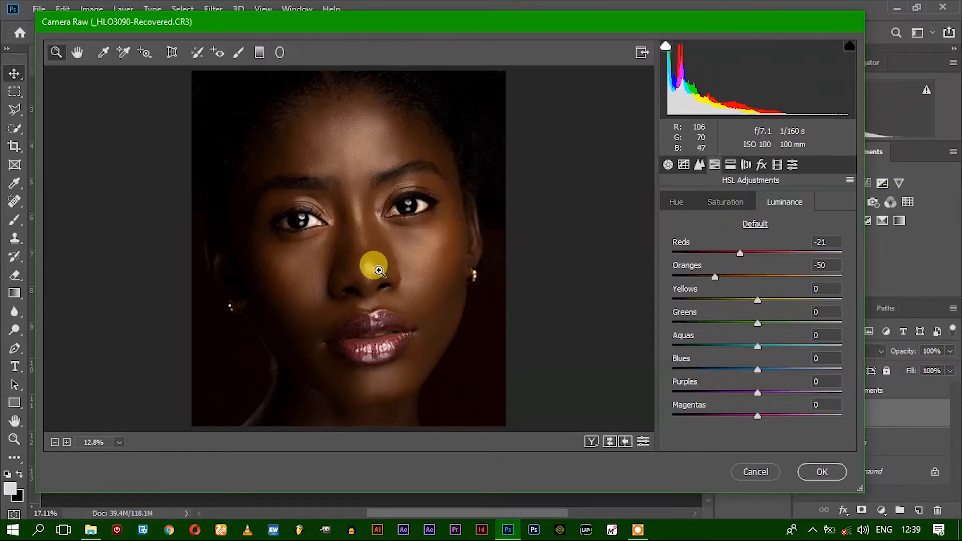
{"action": "left_click", "coordinate": [375, 263]}
{"action": "scroll", "coordinate": [473, 289], "scroll_direction": "up", "scroll_amount": 6}
{"action": "scroll", "coordinate": [473, 288], "scroll_direction": "down", "scroll_amount": 5}
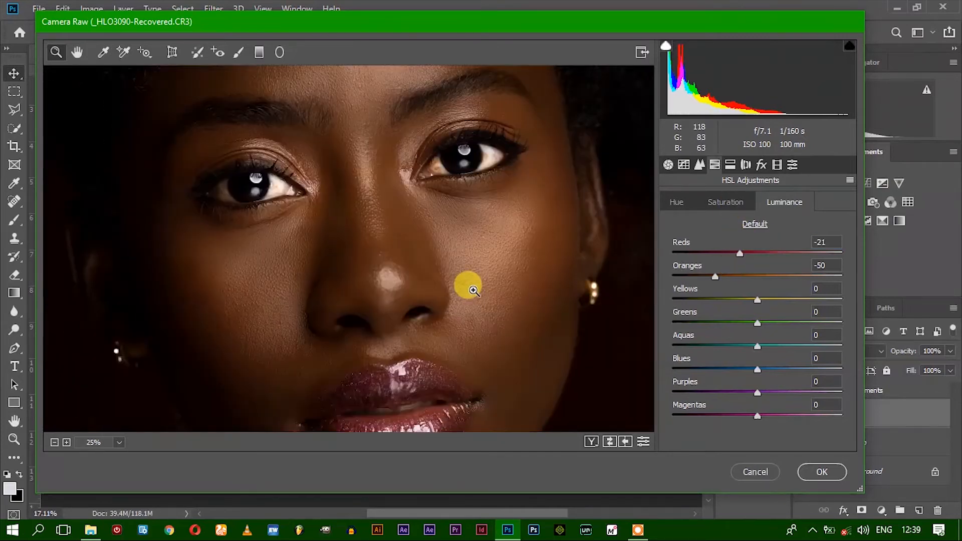
Lower the HSL luminance of Reds to -23 and check the skin from forehead to lips
{"action": "scroll", "coordinate": [473, 289], "scroll_direction": "up", "scroll_amount": 1}
{"action": "left_click_drag", "start_coordinate": [736, 252], "coordinate": [737, 254]}
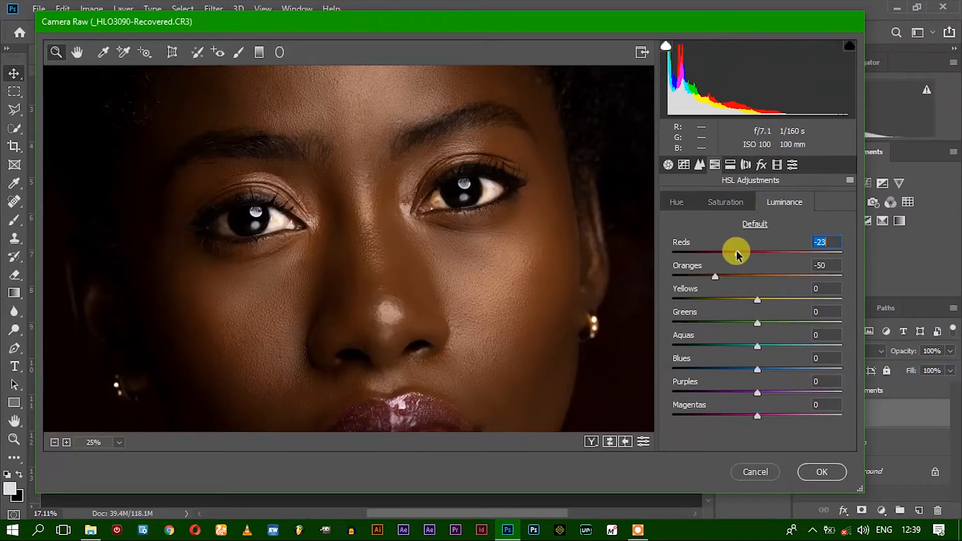
{"action": "scroll", "coordinate": [470, 307], "scroll_direction": "down", "scroll_amount": 5}
{"action": "scroll", "coordinate": [476, 312], "scroll_direction": "up", "scroll_amount": 3}
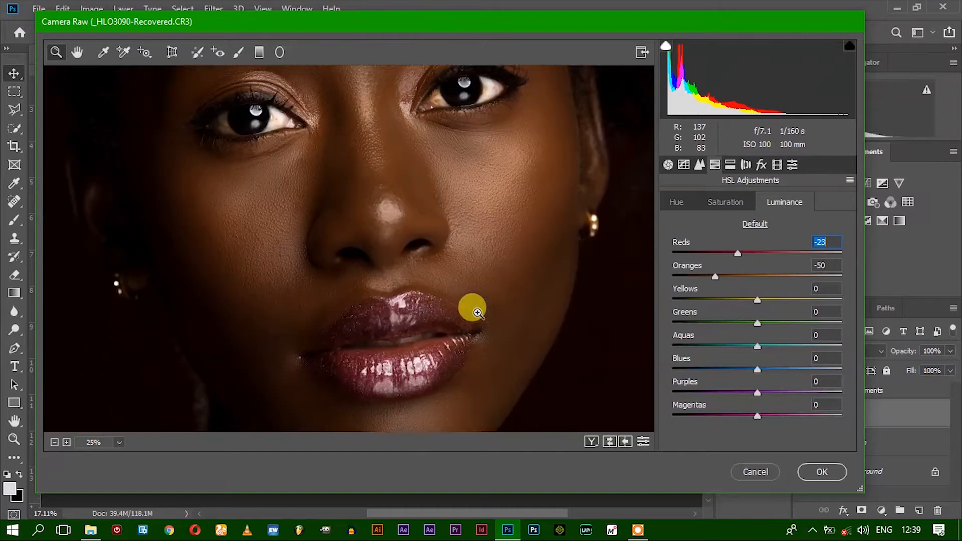
{"action": "scroll", "coordinate": [477, 312], "scroll_direction": "up", "scroll_amount": 3}
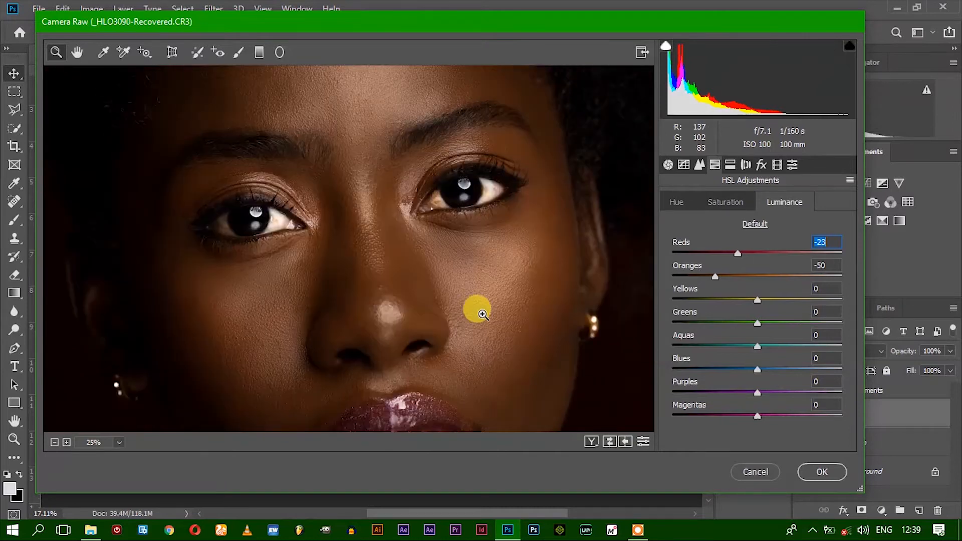
{"action": "scroll", "coordinate": [461, 221], "scroll_direction": "up", "scroll_amount": 5}
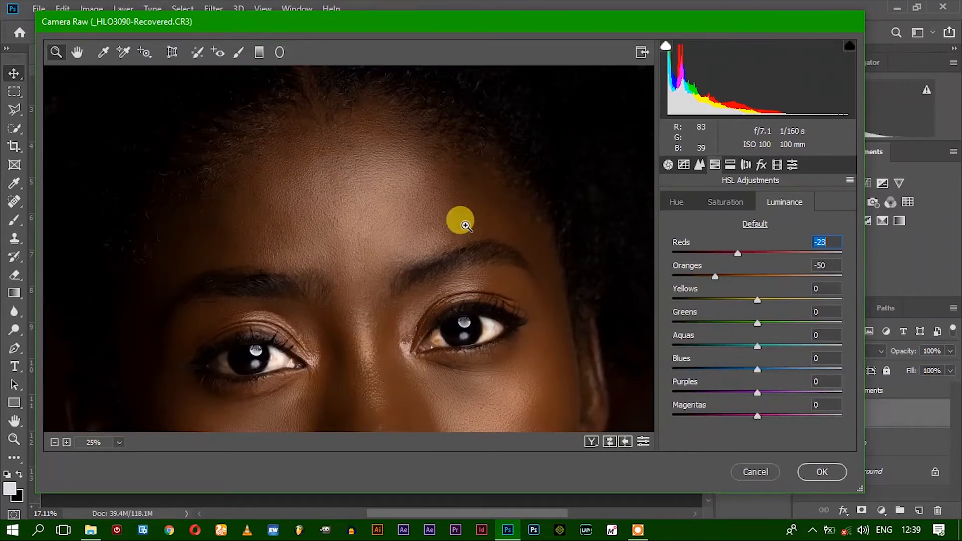
{"action": "scroll", "coordinate": [457, 210], "scroll_direction": "down", "scroll_amount": 6}
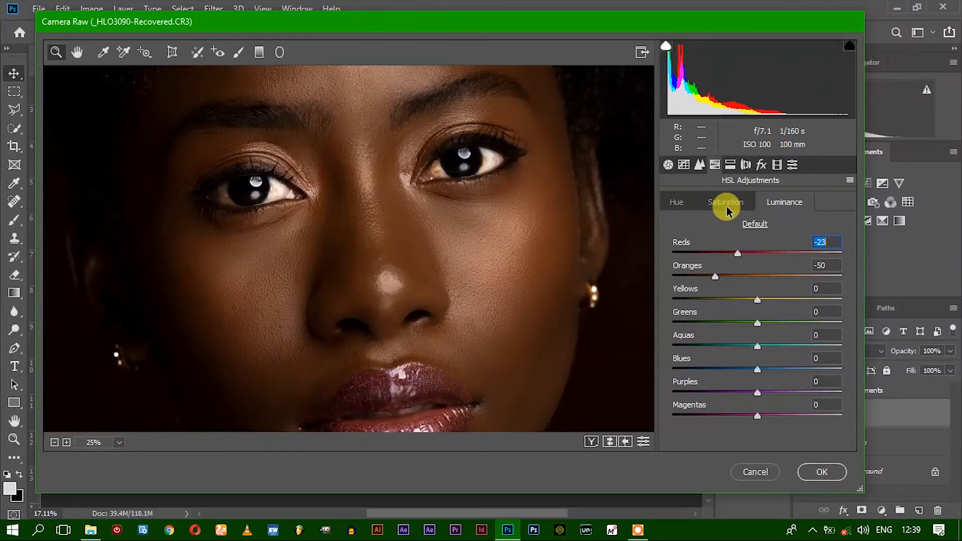
Boost the lip color by raising the HSL saturation of Purples to +53 and Magentas to +58
{"action": "scroll", "coordinate": [451, 332], "scroll_direction": "down", "scroll_amount": 5}
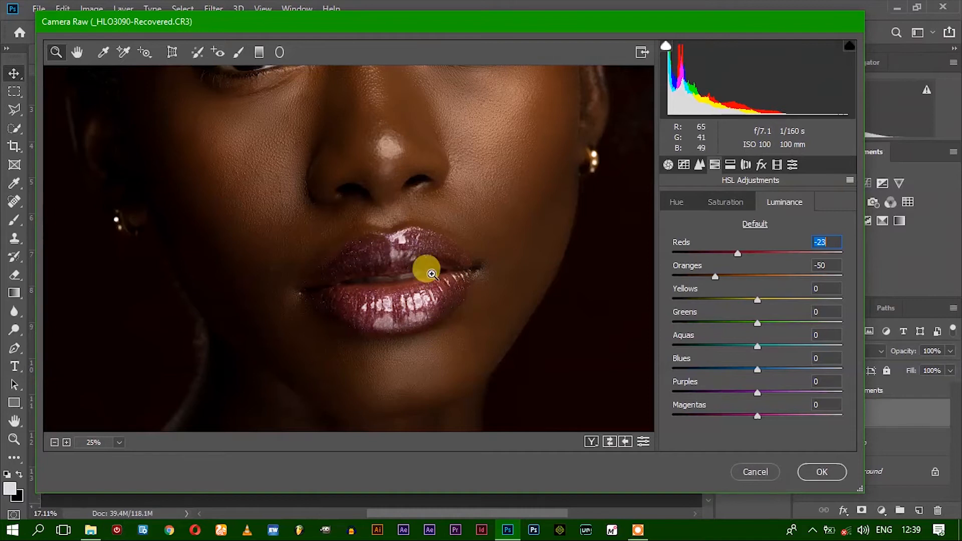
{"action": "left_click", "coordinate": [727, 200]}
{"action": "left_click_drag", "start_coordinate": [757, 390], "coordinate": [798, 386]}
{"action": "left_click_drag", "start_coordinate": [756, 415], "coordinate": [806, 412]}
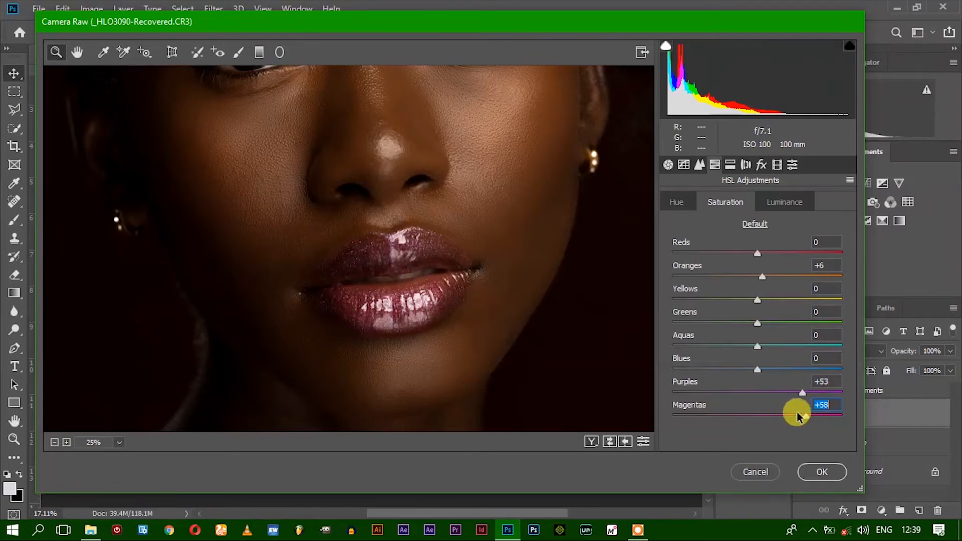
{"action": "scroll", "coordinate": [396, 308], "scroll_direction": "up", "scroll_amount": 5}
{"action": "scroll", "coordinate": [399, 311], "scroll_direction": "down", "scroll_amount": 5}
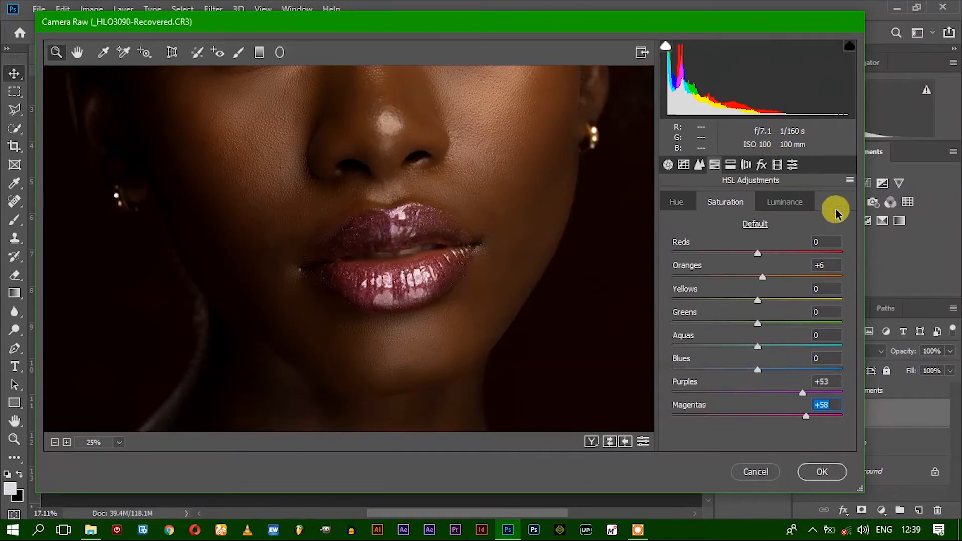
Darken the lip tones by setting the HSL luminance of Magentas to -60 and Purples to -20
{"action": "left_click", "coordinate": [783, 202]}
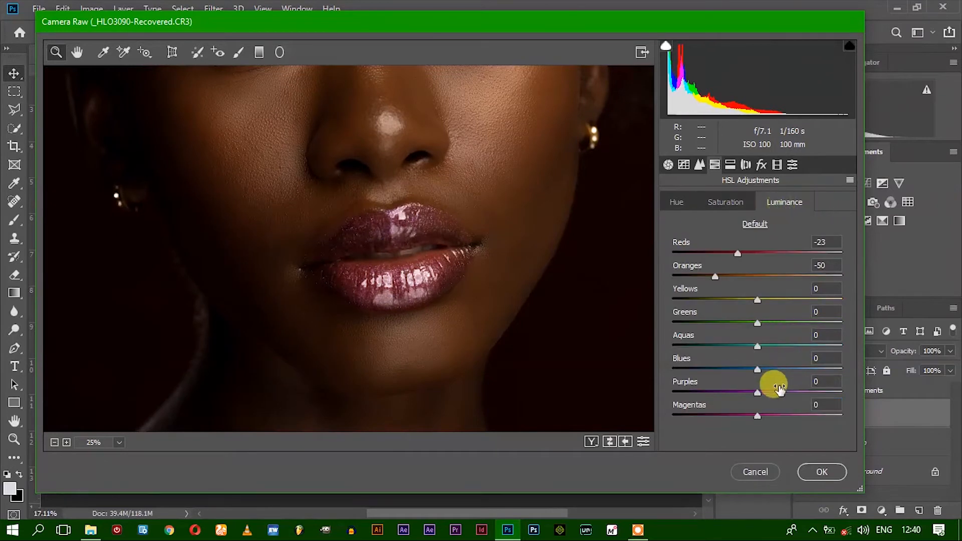
{"action": "left_click", "coordinate": [756, 417]}
{"action": "left_click_drag", "start_coordinate": [756, 419], "coordinate": [708, 416]}
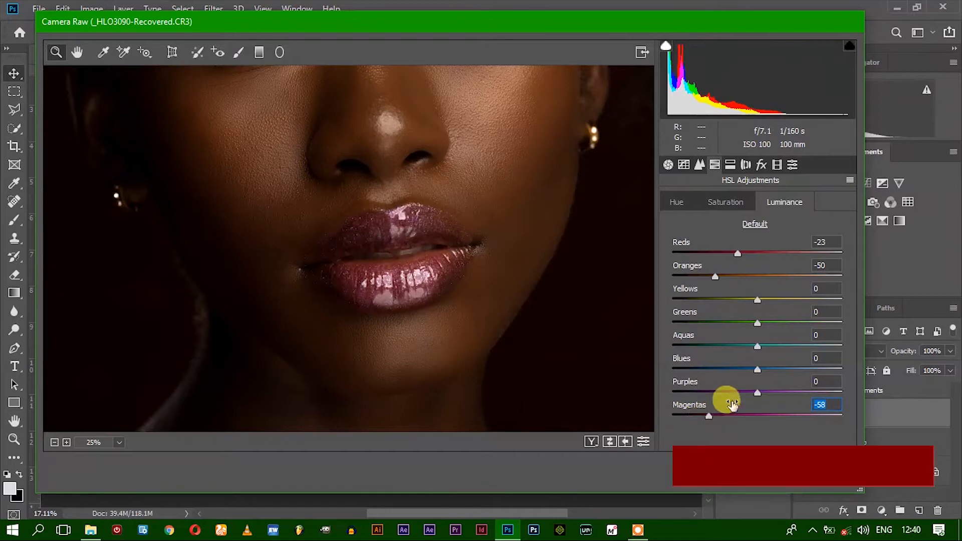
{"action": "left_click", "coordinate": [740, 393]}
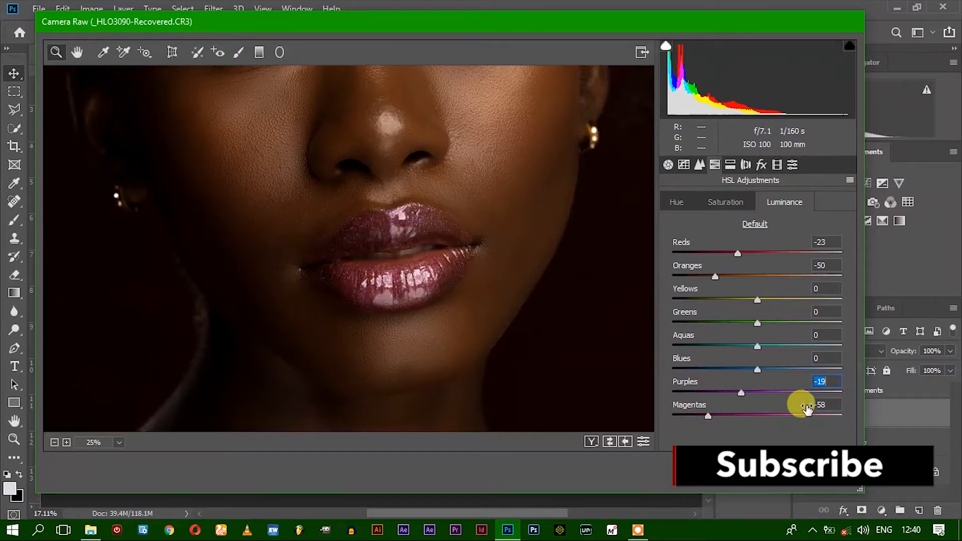
{"action": "left_click", "coordinate": [819, 403]}
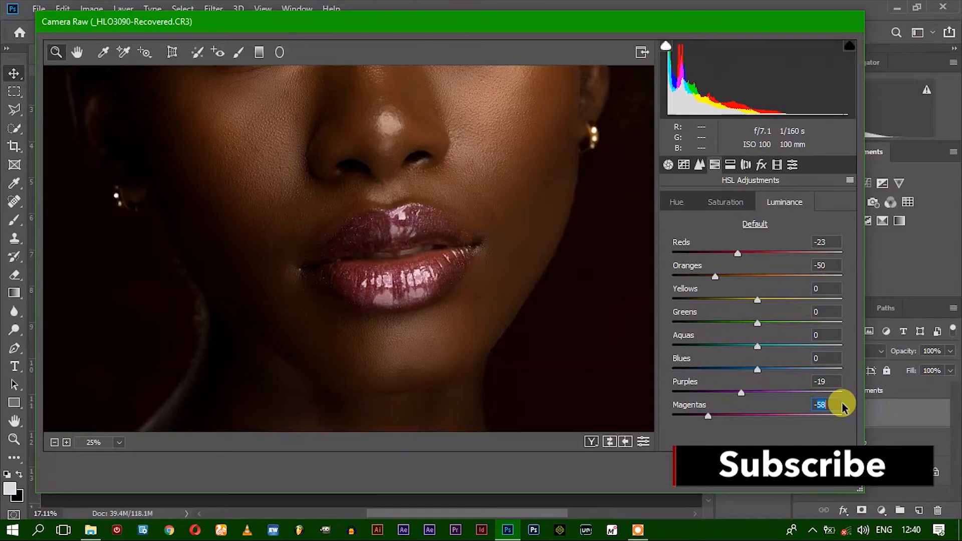
{"action": "type", "text": "-60"}
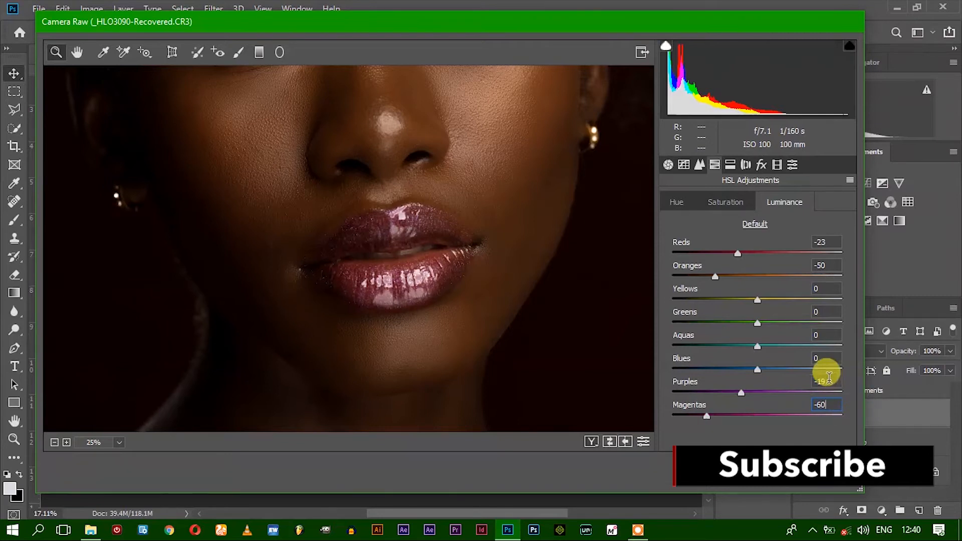
{"action": "left_click", "coordinate": [834, 381]}
{"action": "type", "text": "-20"}
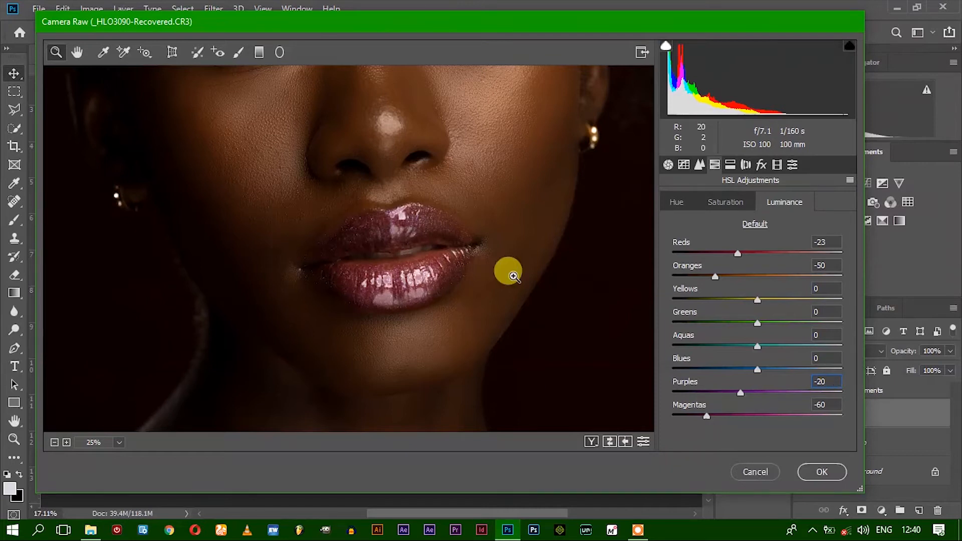
Shift the lip color by setting the HSL hue of Magentas to +100 and Purples to +75
{"action": "left_click", "coordinate": [678, 202]}
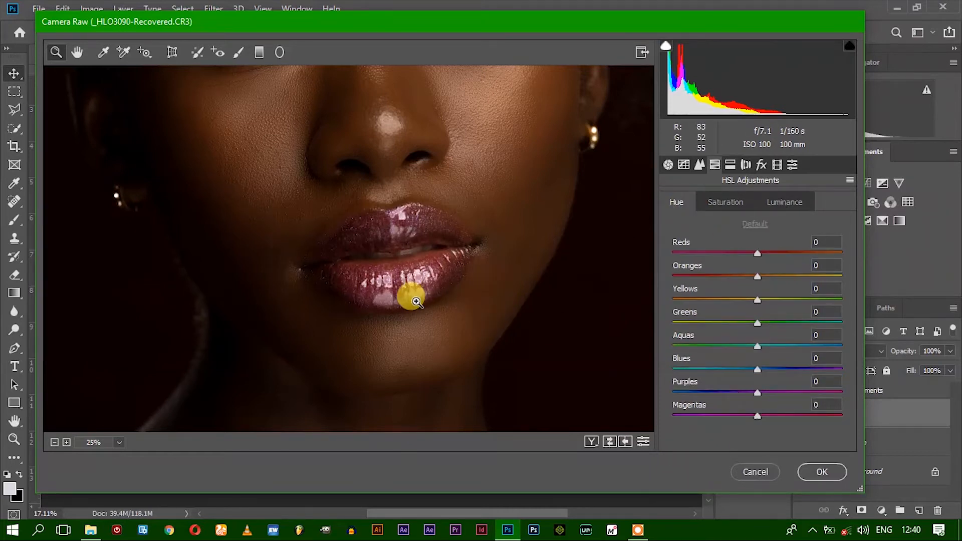
{"action": "left_click", "coordinate": [403, 285]}
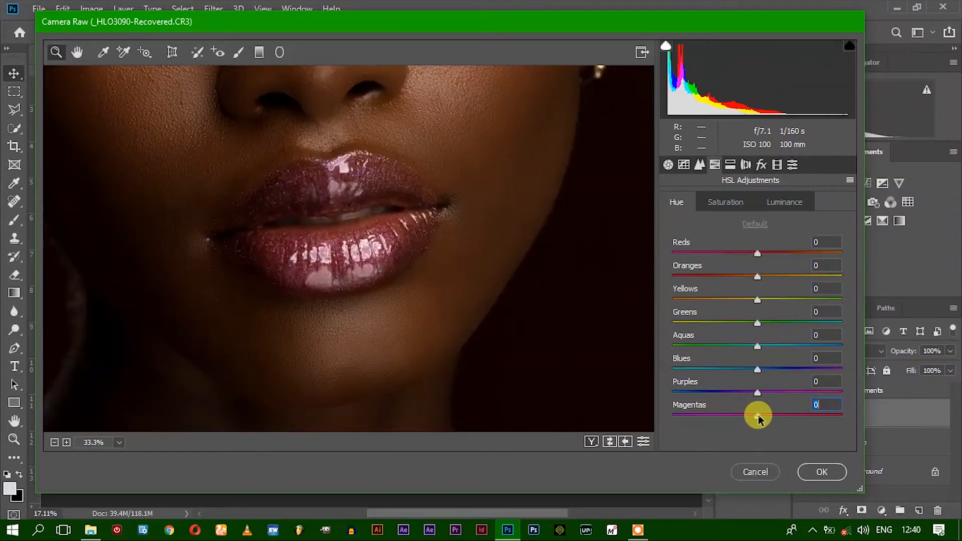
{"action": "left_click_drag", "start_coordinate": [757, 416], "coordinate": [856, 416]}
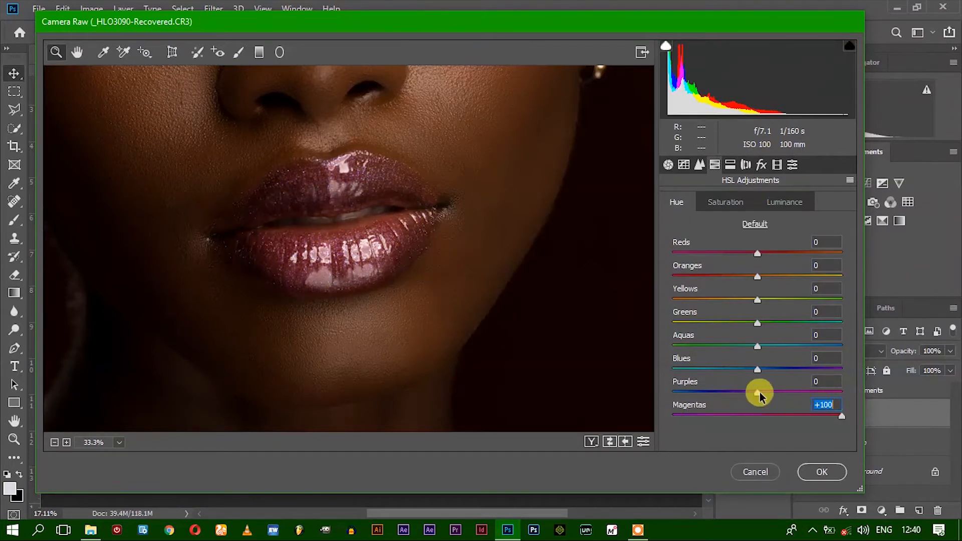
{"action": "left_click_drag", "start_coordinate": [753, 392], "coordinate": [817, 389]}
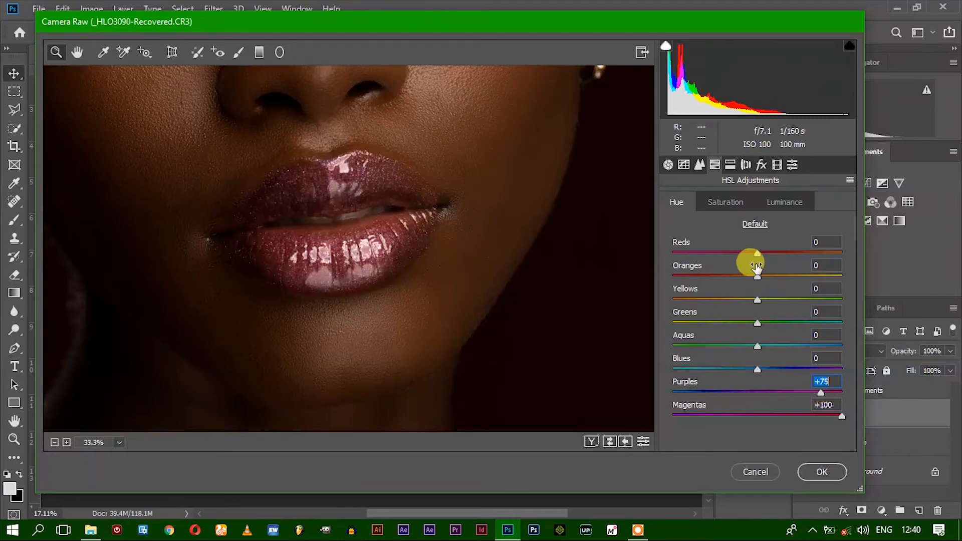
Shift the skin slightly toward red by setting the HSL hue of Oranges to -6
{"action": "scroll", "coordinate": [543, 236], "scroll_direction": "up", "scroll_amount": 8}
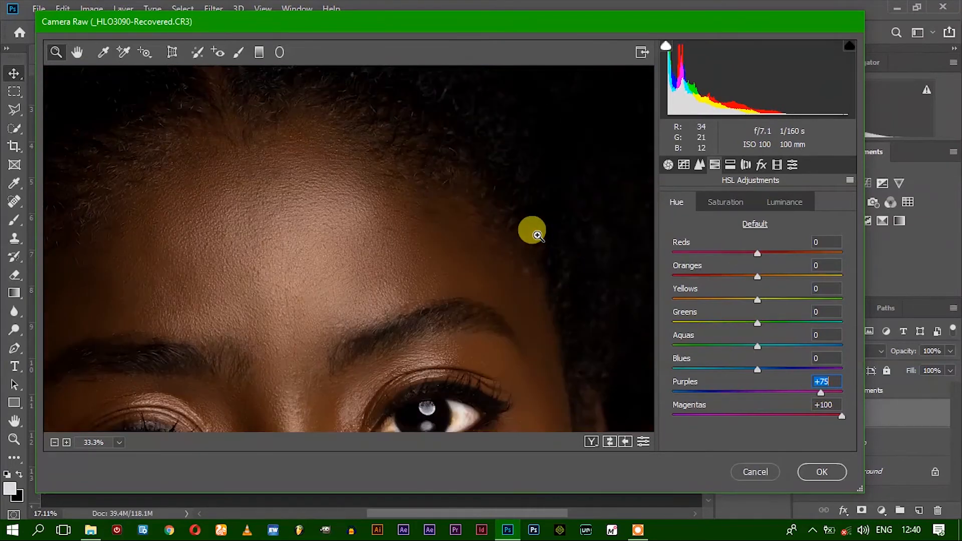
{"action": "scroll", "coordinate": [535, 234], "scroll_direction": "down", "scroll_amount": 6}
{"action": "scroll", "coordinate": [535, 233], "scroll_direction": "up", "scroll_amount": 3}
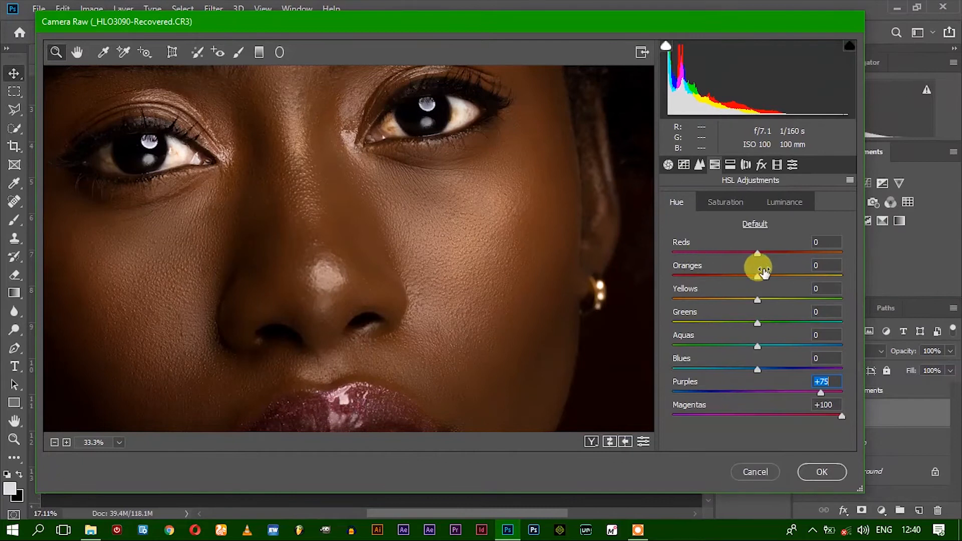
{"action": "left_click", "coordinate": [756, 252]}
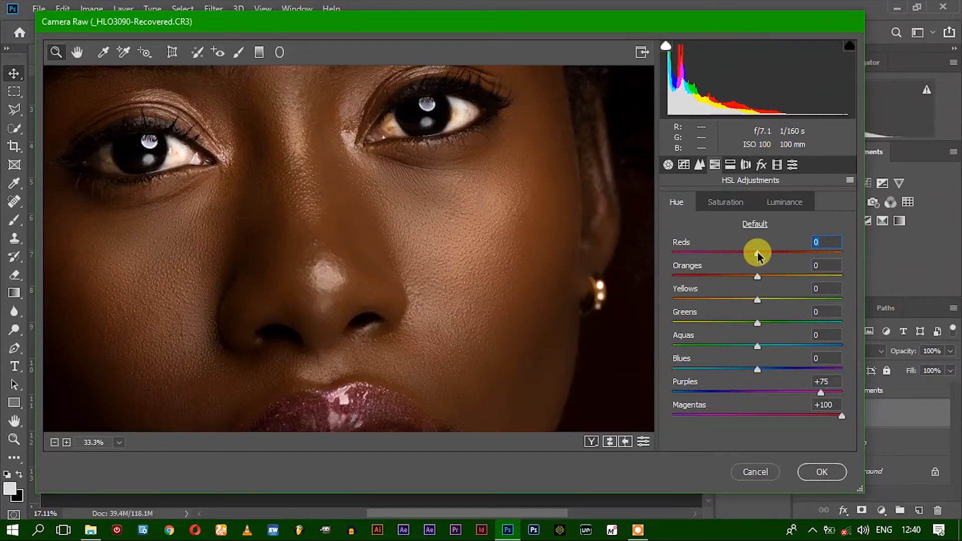
{"action": "left_click_drag", "start_coordinate": [757, 277], "coordinate": [750, 279]}
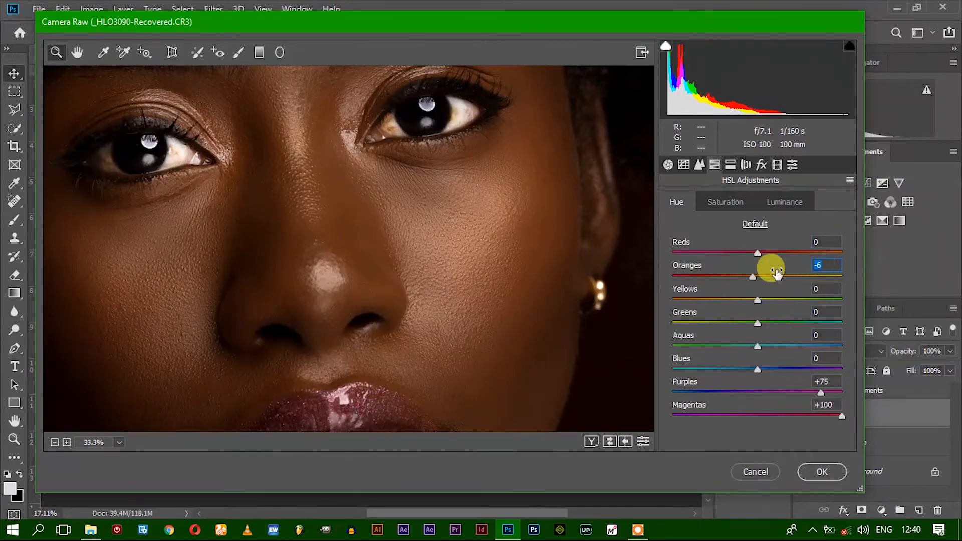
Review the whole face at 25% zoom and apply the Camera Raw adjustments to the Skin layer
{"action": "scroll", "coordinate": [466, 273], "scroll_direction": "down", "scroll_amount": 3}
{"action": "scroll", "coordinate": [462, 271], "scroll_direction": "down", "scroll_amount": 1}
{"action": "scroll", "coordinate": [466, 271], "scroll_direction": "up", "scroll_amount": 10}
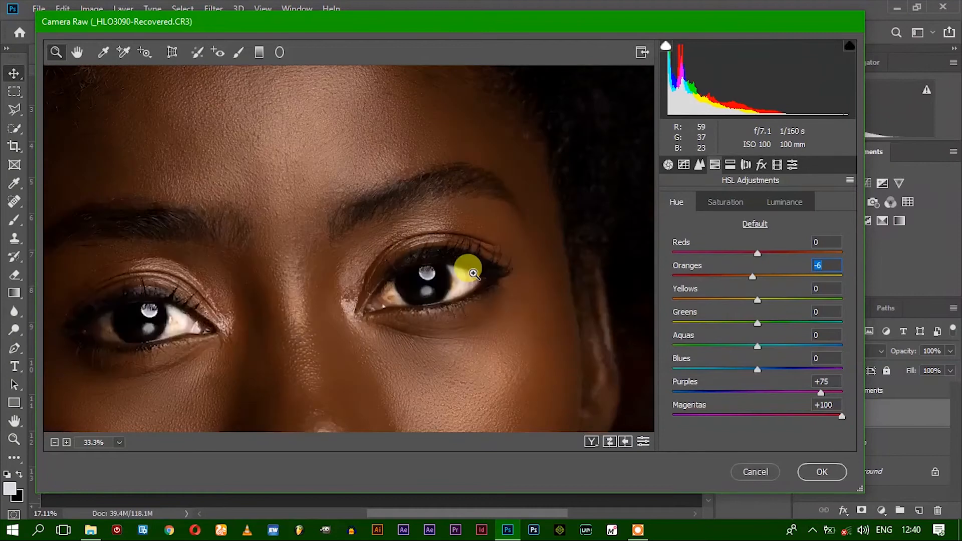
{"action": "scroll", "coordinate": [473, 272], "scroll_direction": "down", "scroll_amount": 8}
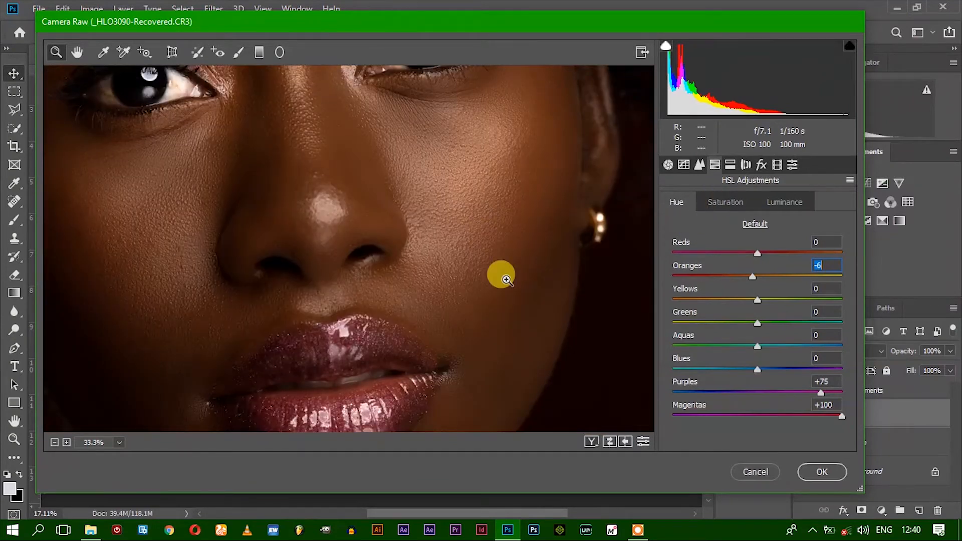
{"action": "scroll", "coordinate": [500, 275], "scroll_direction": "down", "scroll_amount": 3}
{"action": "left_click", "coordinate": [471, 291], "text": "alt"}
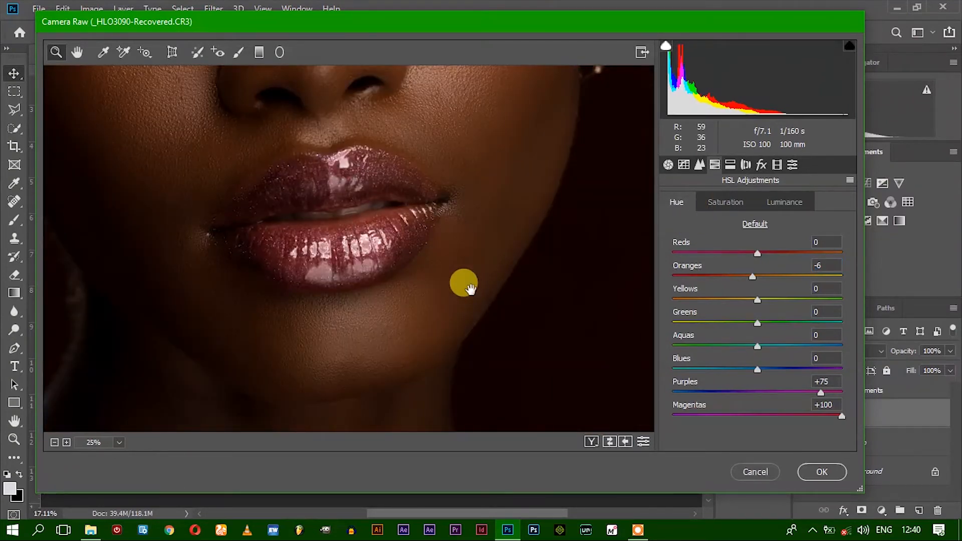
{"action": "scroll", "coordinate": [470, 289], "scroll_direction": "up", "scroll_amount": 8}
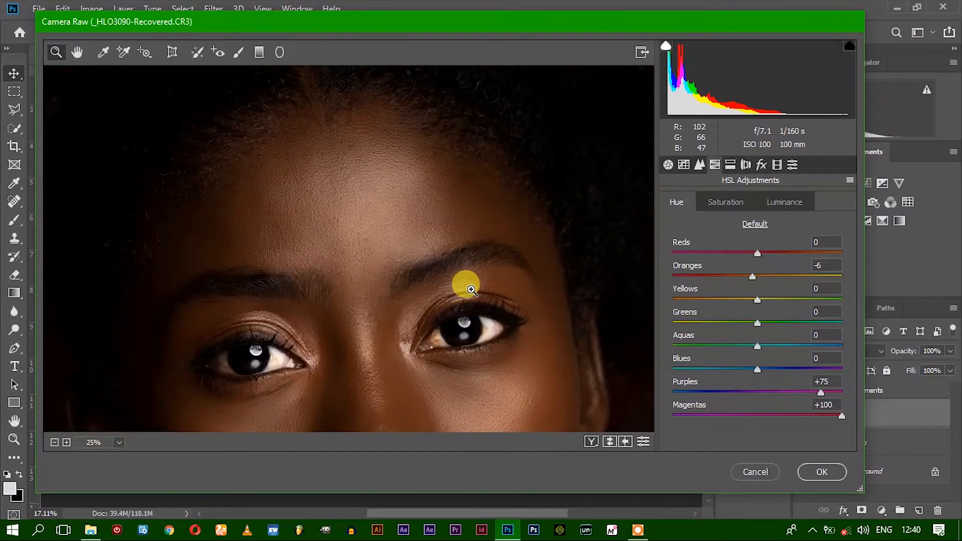
{"action": "scroll", "coordinate": [419, 291], "scroll_direction": "down", "scroll_amount": 8}
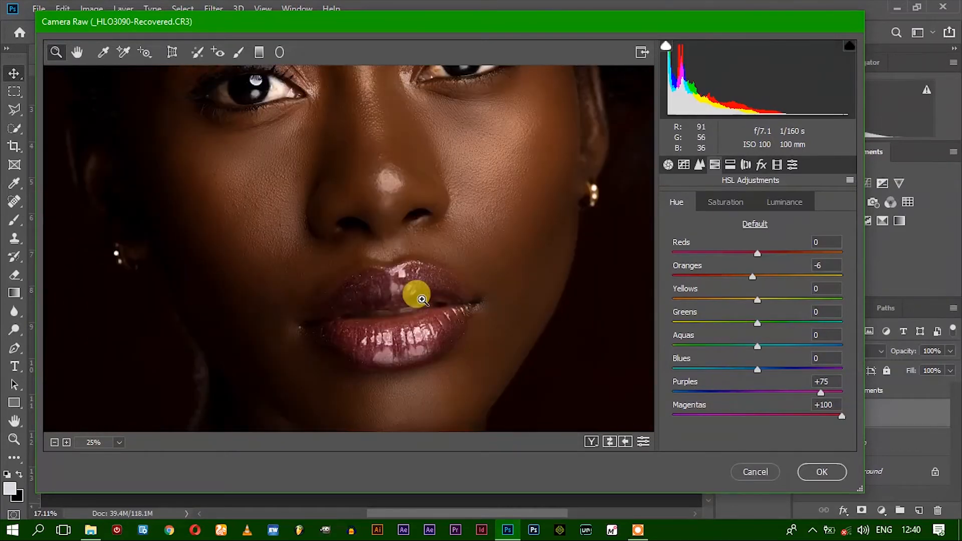
{"action": "scroll", "coordinate": [416, 295], "scroll_direction": "up", "scroll_amount": 3}
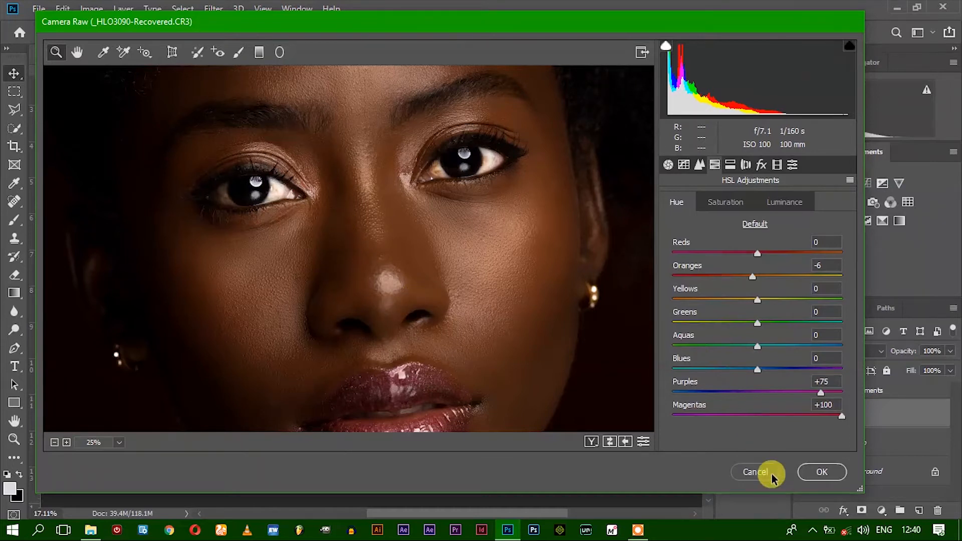
{"action": "left_click", "coordinate": [831, 470]}
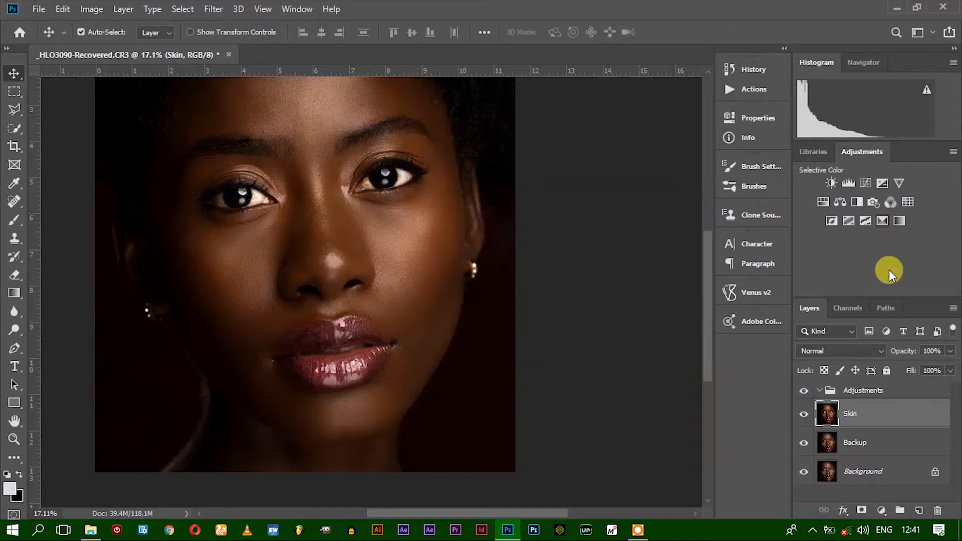
Add a Selective Color adjustment layer above the Skin layer and rename it Reds
{"action": "left_click", "coordinate": [883, 220]}
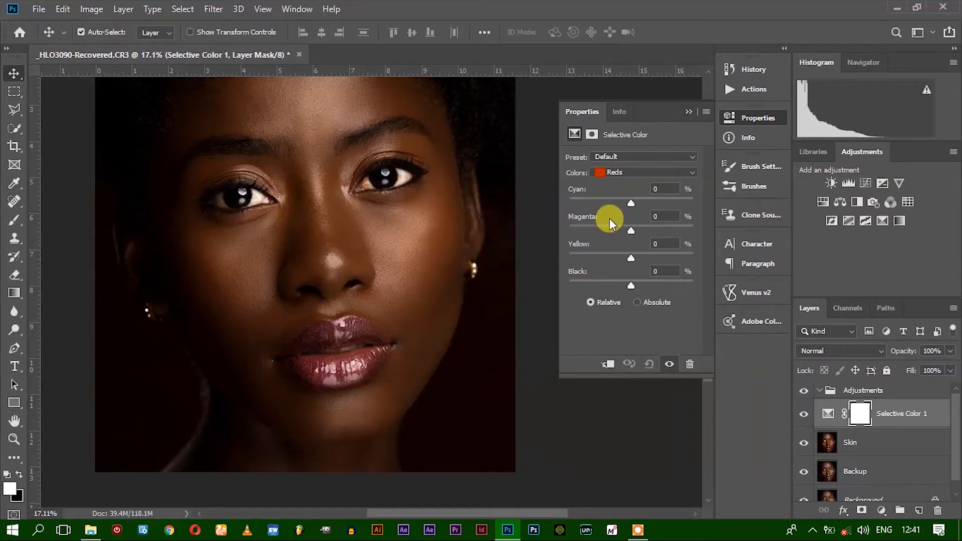
{"action": "double_click", "coordinate": [904, 413]}
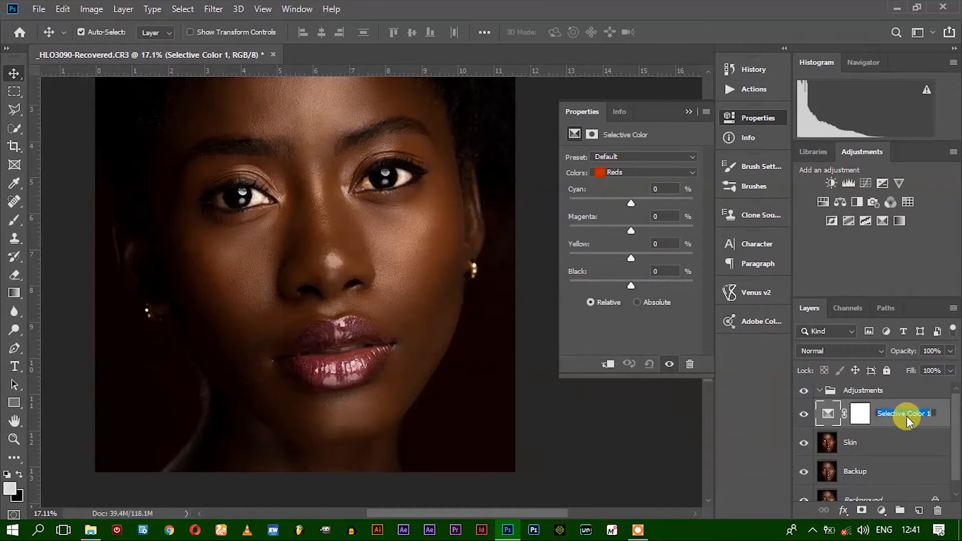
{"action": "type", "text": "Reds"}
{"action": "key", "text": "Return"}
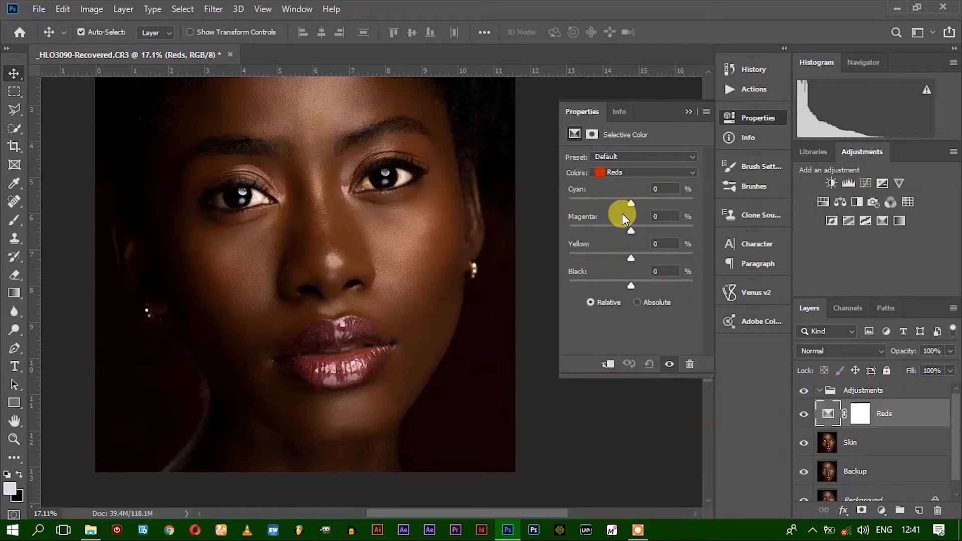
Try different Cyan amounts, up to +100%, on the Reds range of the Selective Color layer
{"action": "left_click_drag", "start_coordinate": [631, 203], "coordinate": [698, 181]}
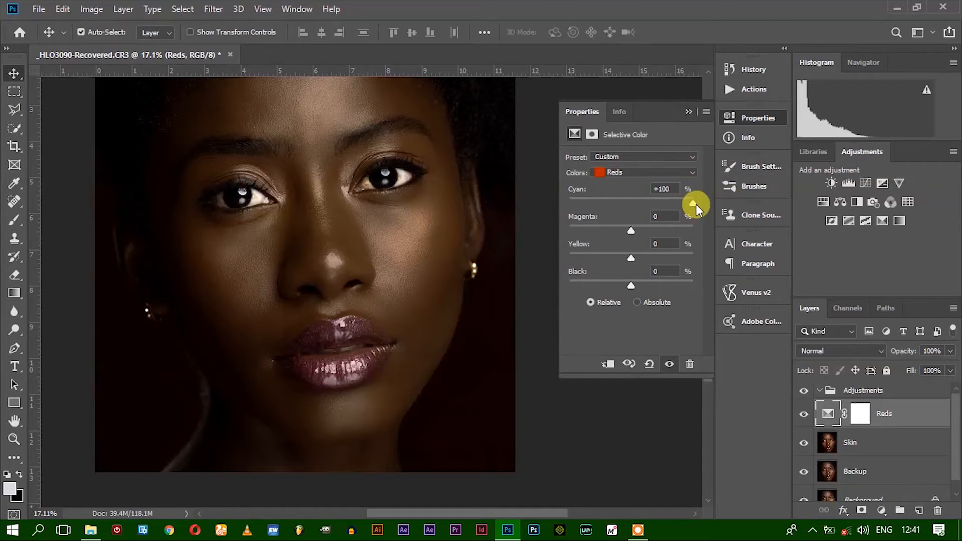
{"action": "left_click_drag", "start_coordinate": [693, 202], "coordinate": [687, 203]}
{"action": "left_click_drag", "start_coordinate": [653, 206], "coordinate": [692, 205]}
{"action": "left_click_drag", "start_coordinate": [666, 200], "coordinate": [665, 200]}
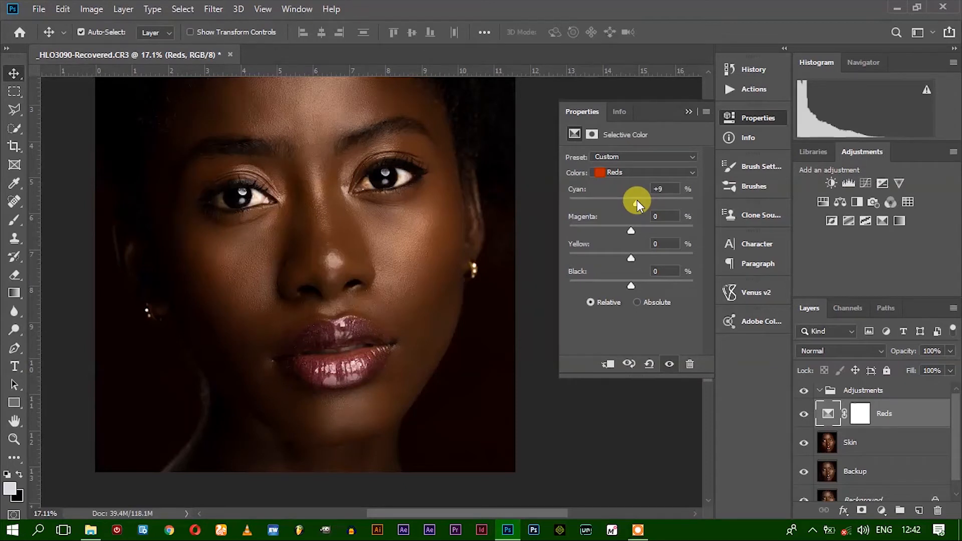
Set Cyan to -9% for the Reds range of the Selective Color layer
{"action": "left_click", "coordinate": [659, 188]}
{"action": "type", "text": "-9"}
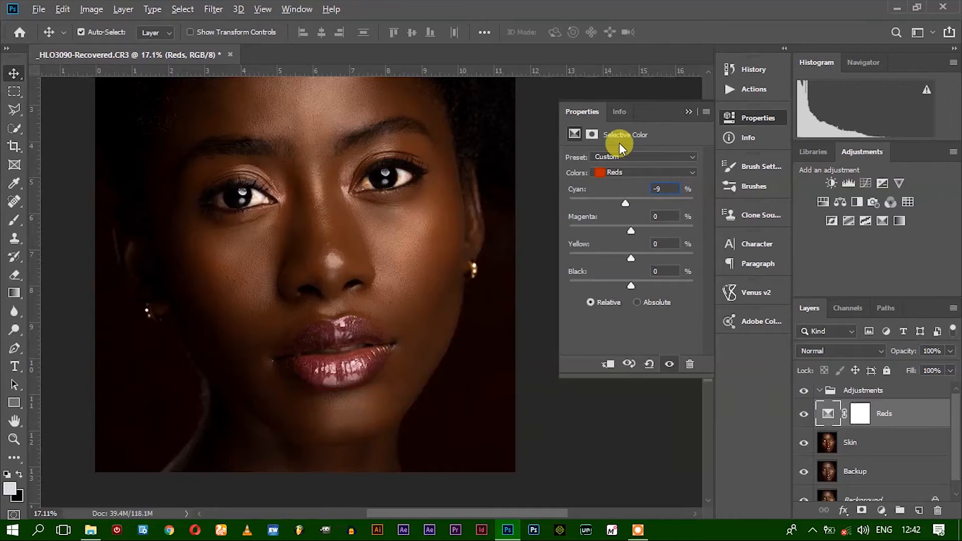
Try Magenta at both extremes on the Reds range of the Selective Color layer and set it to +8%
{"action": "left_click", "coordinate": [630, 229]}
{"action": "left_click_drag", "start_coordinate": [631, 229], "coordinate": [570, 232]}
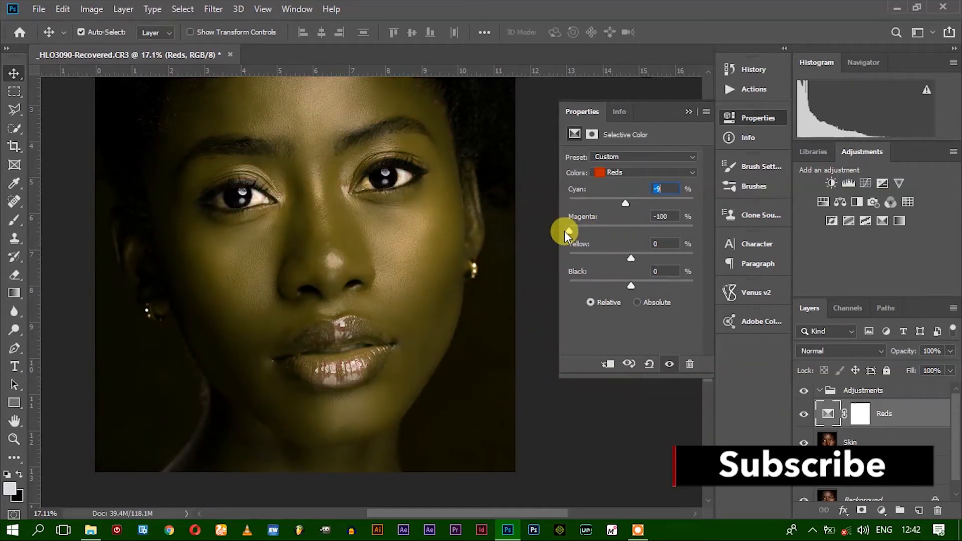
{"action": "left_click_drag", "start_coordinate": [564, 231], "coordinate": [686, 231]}
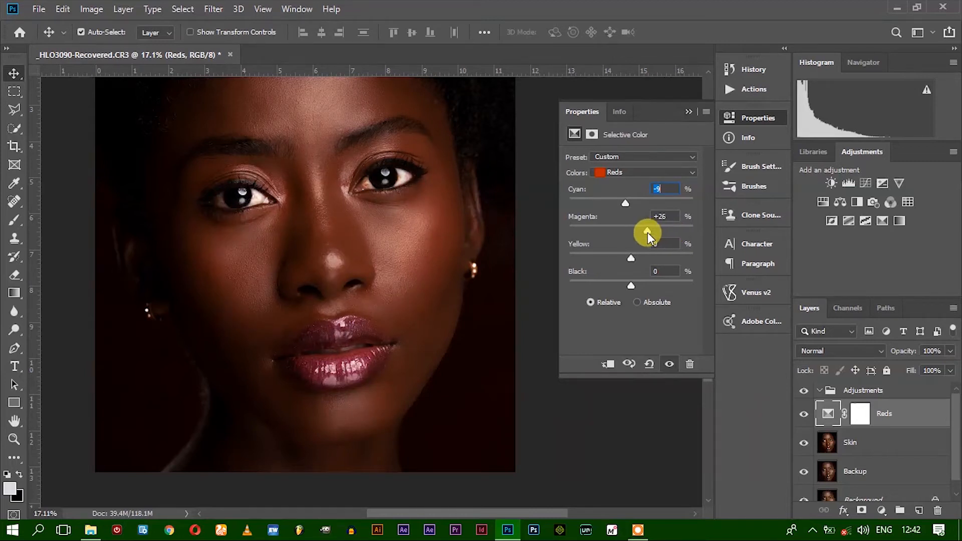
{"action": "left_click_drag", "start_coordinate": [646, 233], "coordinate": [642, 232]}
{"action": "left_click_drag", "start_coordinate": [637, 233], "coordinate": [637, 232]}
{"action": "left_click_drag", "start_coordinate": [635, 236], "coordinate": [637, 235]}
Set Yellow to about +5% and Black to +15% for the Reds range and close the adjustment settings
{"action": "left_click_drag", "start_coordinate": [632, 257], "coordinate": [687, 259]}
{"action": "left_click_drag", "start_coordinate": [659, 258], "coordinate": [628, 259]}
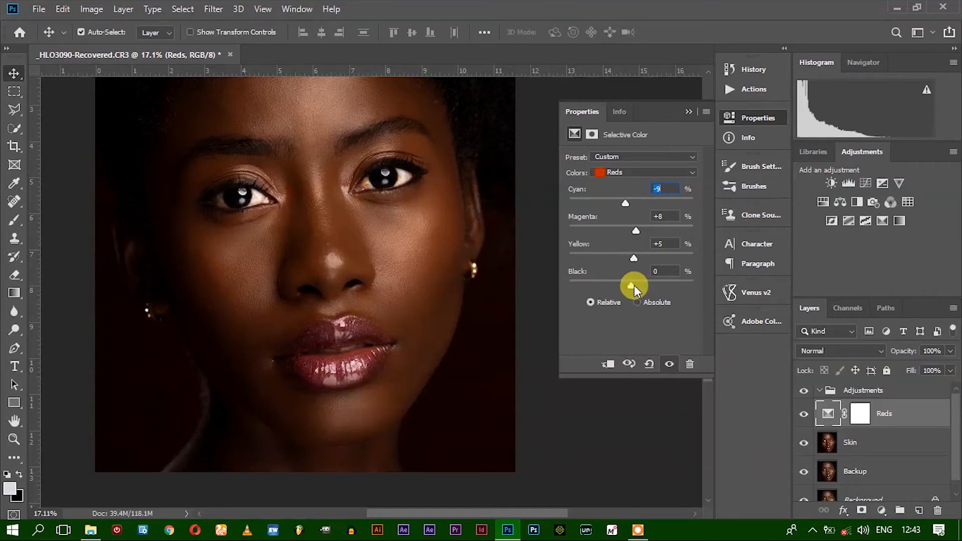
{"action": "mouse_move", "coordinate": [633, 286]}
{"action": "left_mouse_down"}
{"action": "mouse_move", "coordinate": [727, 285]}
{"action": "mouse_move", "coordinate": [557, 280]}
{"action": "mouse_move", "coordinate": [629, 286]}
{"action": "left_mouse_up"}
{"action": "mouse_move", "coordinate": [635, 281]}
{"action": "left_mouse_down"}
{"action": "mouse_move", "coordinate": [726, 286]}
{"action": "mouse_move", "coordinate": [632, 292]}
{"action": "left_mouse_up"}
{"action": "left_click_drag", "start_coordinate": [633, 286], "coordinate": [638, 283]}
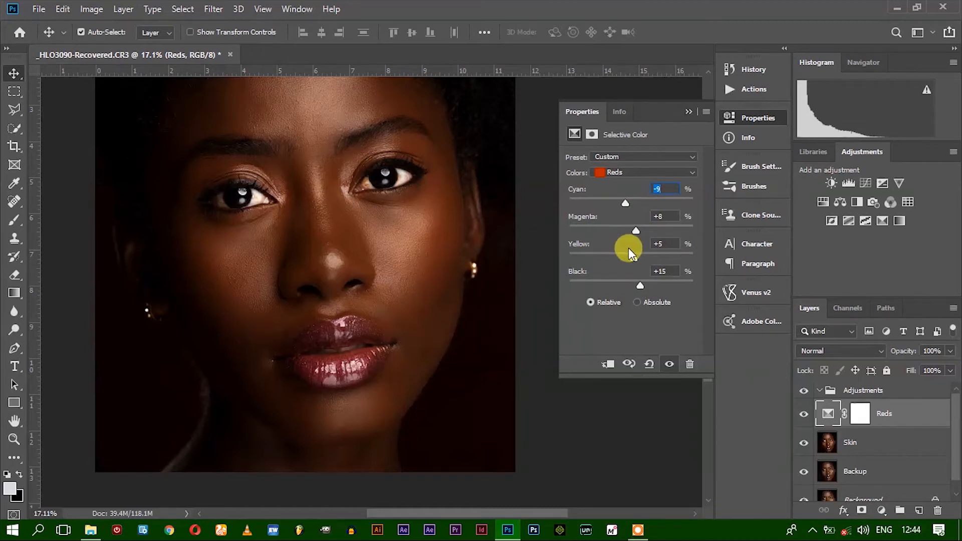
{"action": "left_click_drag", "start_coordinate": [633, 260], "coordinate": [634, 261]}
{"action": "left_click", "coordinate": [659, 243]}
{"action": "left_click", "coordinate": [687, 111]}
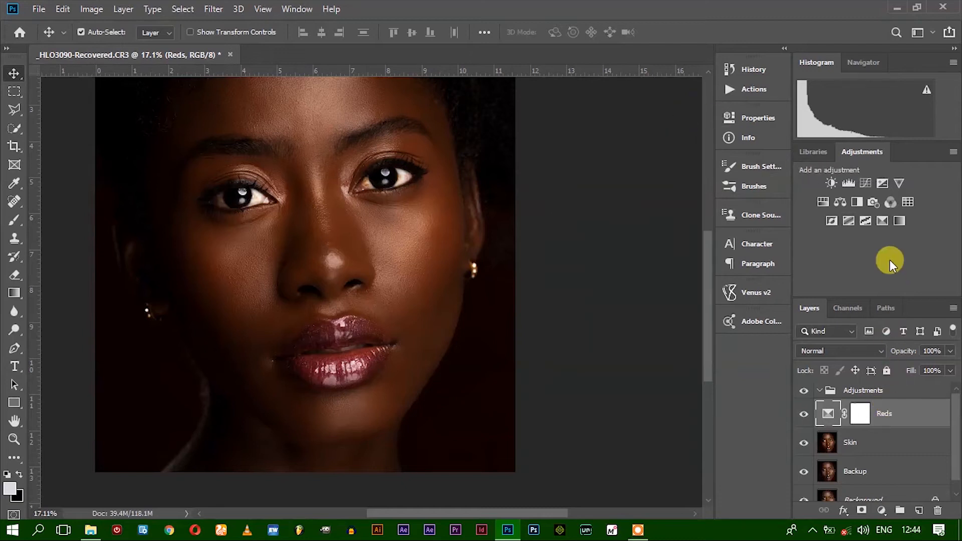
Add a Selective Color adjustment layer above Reds, target its Yellows range and rename the layer Yellows
{"action": "left_click", "coordinate": [883, 221]}
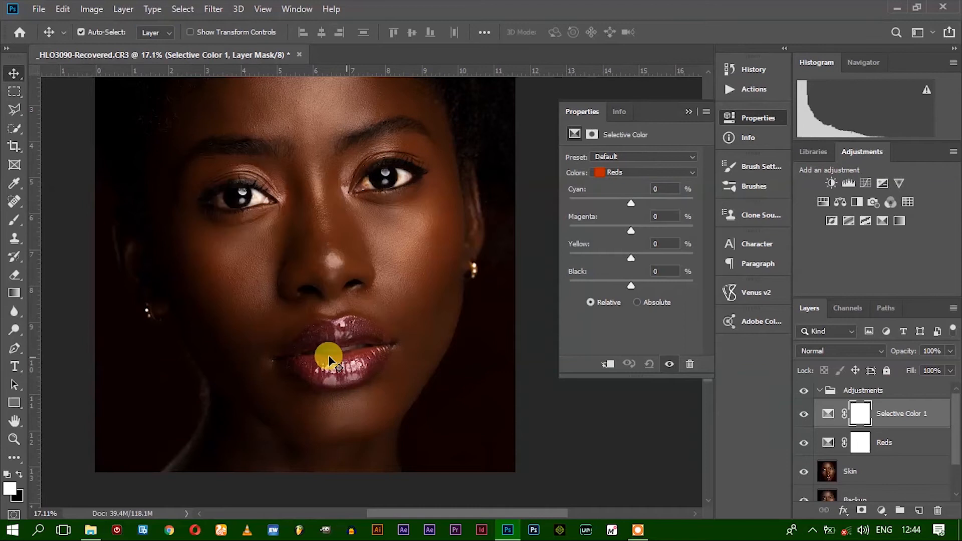
{"action": "left_click", "coordinate": [621, 172]}
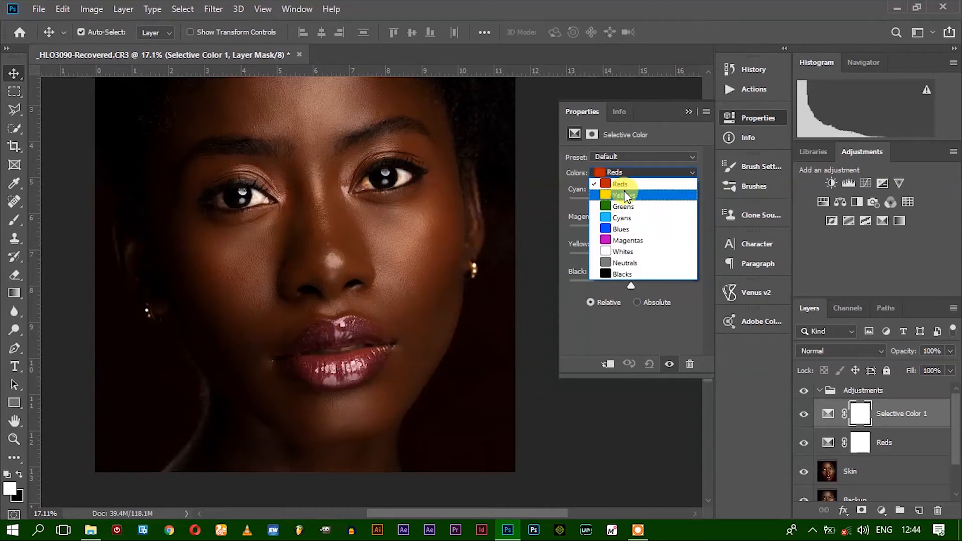
{"action": "left_click", "coordinate": [624, 195]}
{"action": "double_click", "coordinate": [904, 415]}
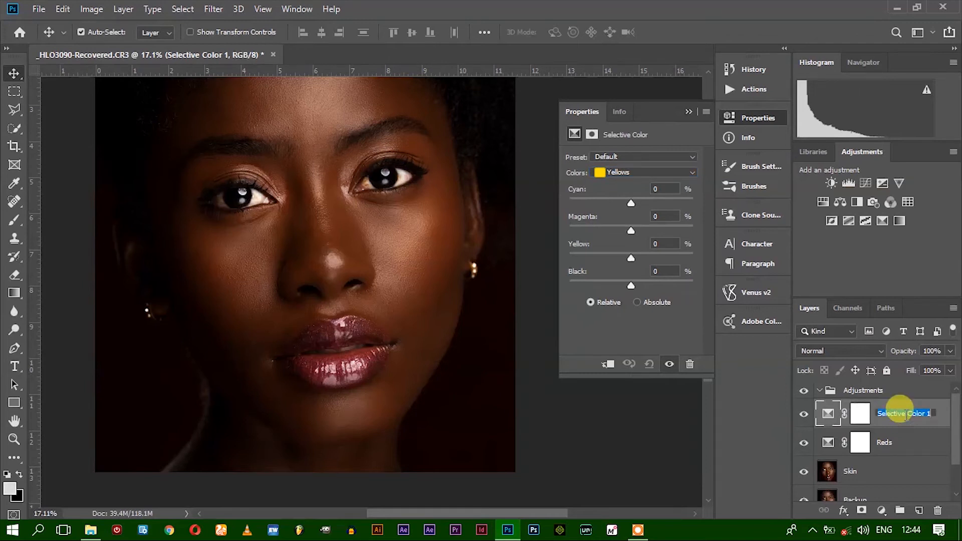
{"action": "type", "text": "Yellows"}
{"action": "key", "text": "Return"}
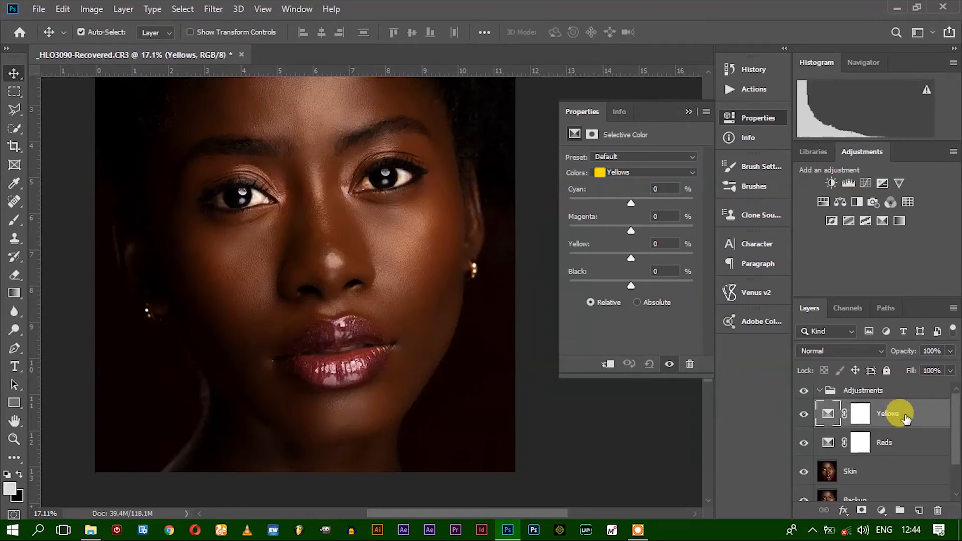
Set Cyan to +69% and Yellow to -8% for the Yellows range of the Selective Color layer
{"action": "mouse_move", "coordinate": [630, 230]}
{"action": "left_mouse_down"}
{"action": "mouse_move", "coordinate": [642, 234]}
{"action": "mouse_move", "coordinate": [524, 217]}
{"action": "mouse_move", "coordinate": [665, 226]}
{"action": "mouse_move", "coordinate": [630, 230]}
{"action": "left_mouse_up"}
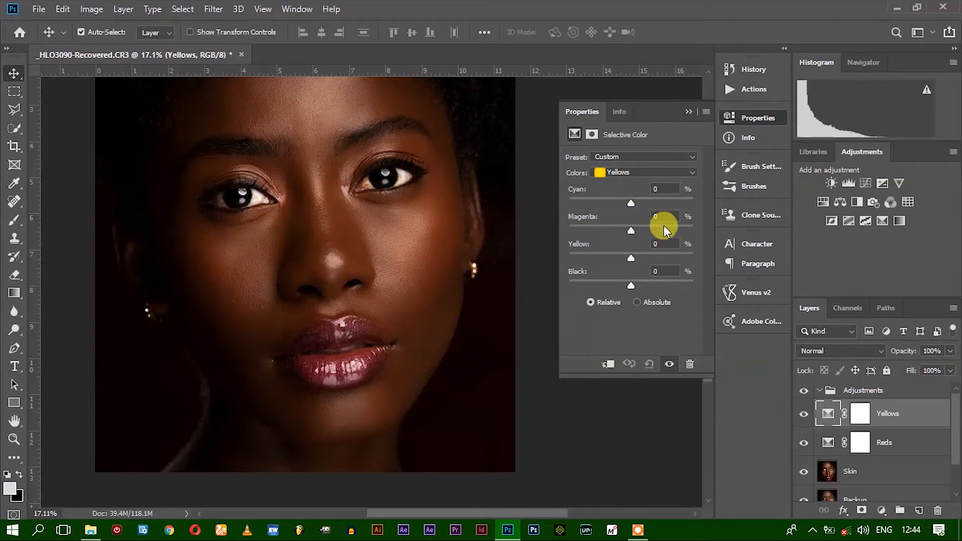
{"action": "mouse_move", "coordinate": [633, 204]}
{"action": "left_mouse_down"}
{"action": "mouse_move", "coordinate": [642, 202]}
{"action": "mouse_move", "coordinate": [606, 201]}
{"action": "mouse_move", "coordinate": [615, 199]}
{"action": "left_mouse_up"}
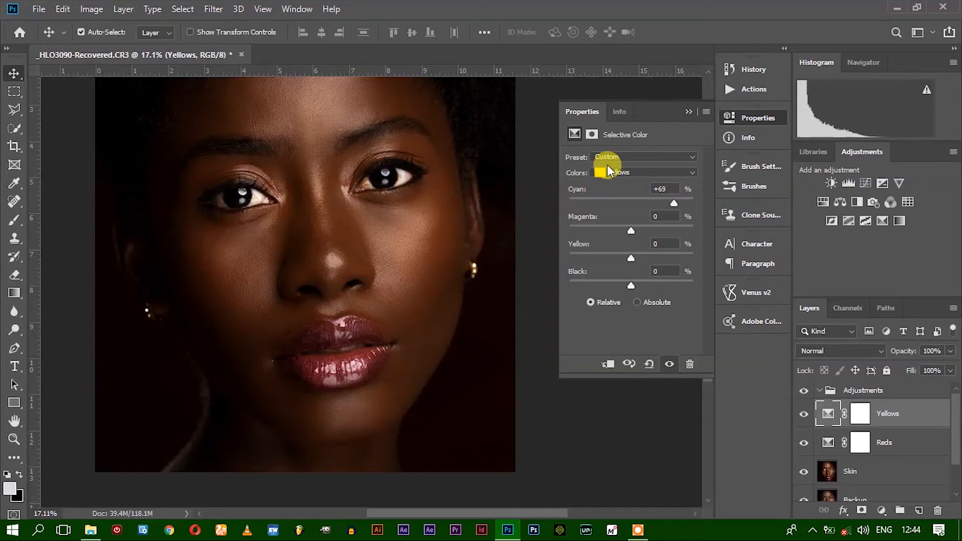
{"action": "left_click", "coordinate": [631, 258]}
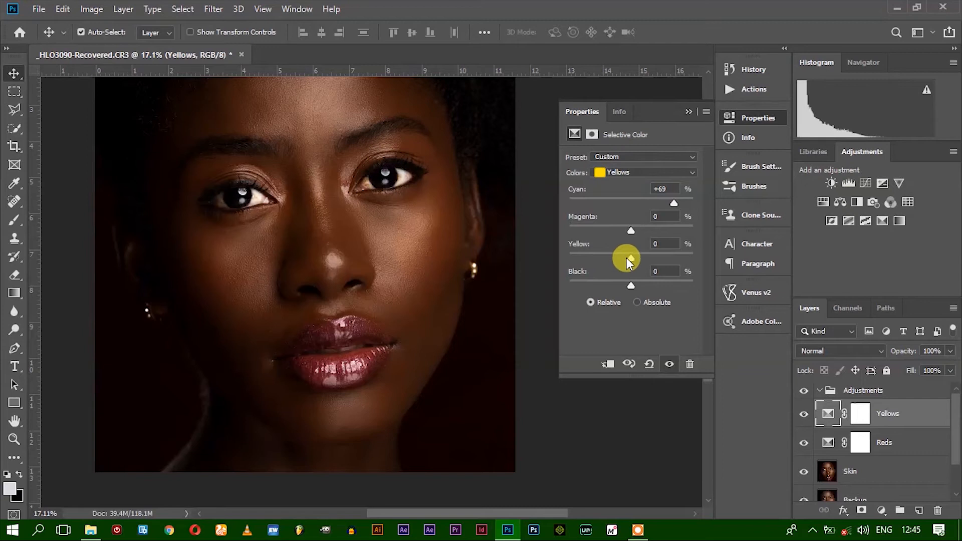
{"action": "left_click_drag", "start_coordinate": [648, 257], "coordinate": [706, 257]}
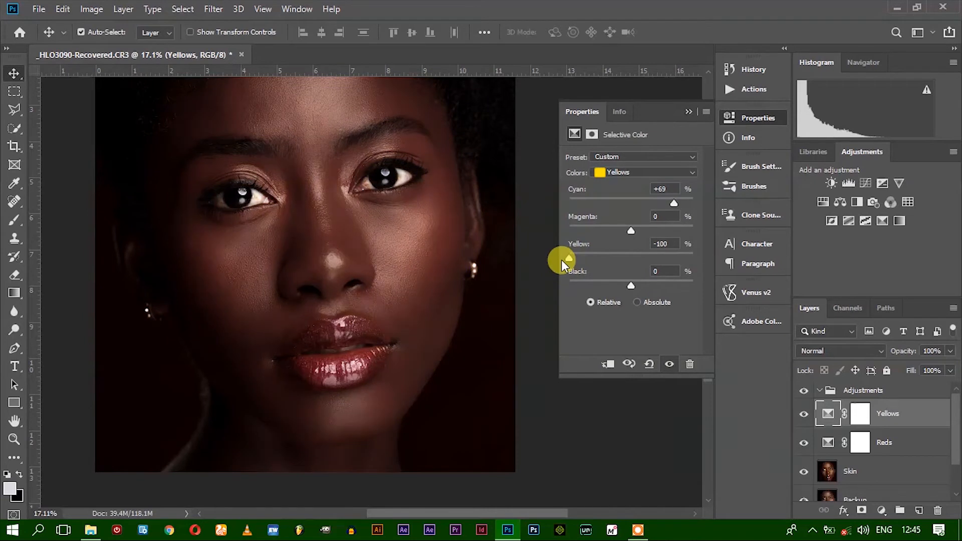
{"action": "left_click_drag", "start_coordinate": [561, 260], "coordinate": [635, 259]}
{"action": "left_click_drag", "start_coordinate": [629, 260], "coordinate": [621, 294]}
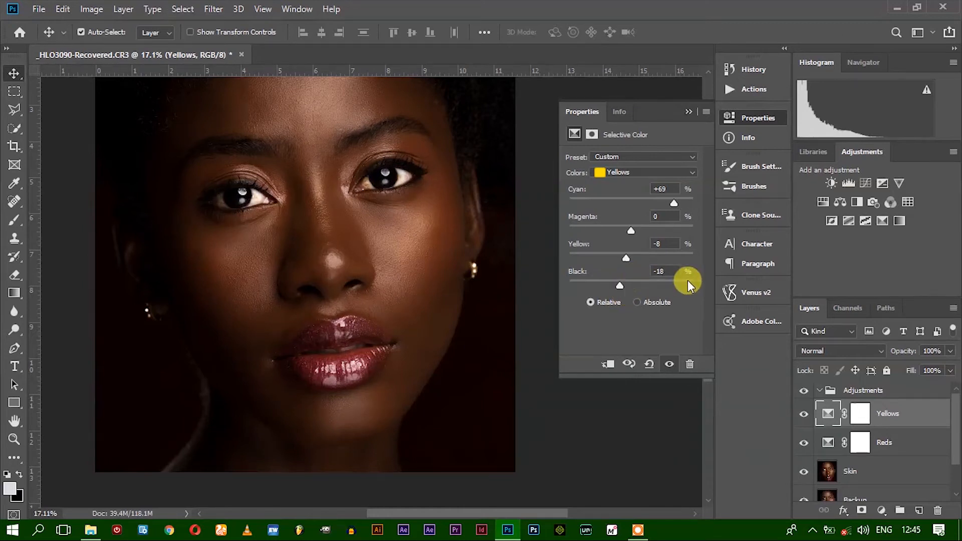
Set Black to about +7% for the Yellows range and close the adjustment settings
{"action": "left_click_drag", "start_coordinate": [621, 288], "coordinate": [633, 288]}
{"action": "left_click_drag", "start_coordinate": [702, 273], "coordinate": [636, 293]}
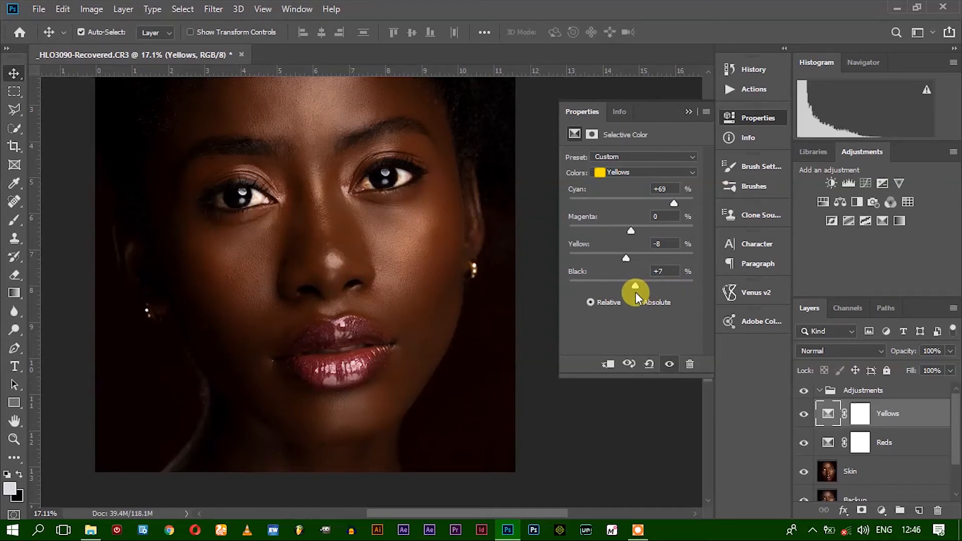
{"action": "mouse_move", "coordinate": [631, 293]}
{"action": "left_mouse_down"}
{"action": "mouse_move", "coordinate": [624, 288]}
{"action": "mouse_move", "coordinate": [636, 283]}
{"action": "left_mouse_up"}
{"action": "left_click", "coordinate": [688, 111]}
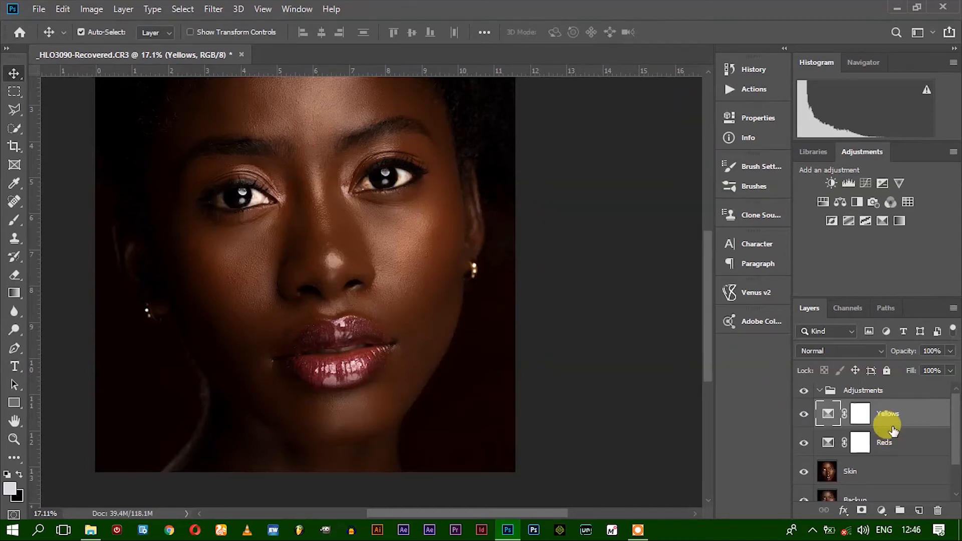
Add a Selective Color adjustment layer above the Yellows layer and target its Magentas range
{"action": "left_click", "coordinate": [881, 221]}
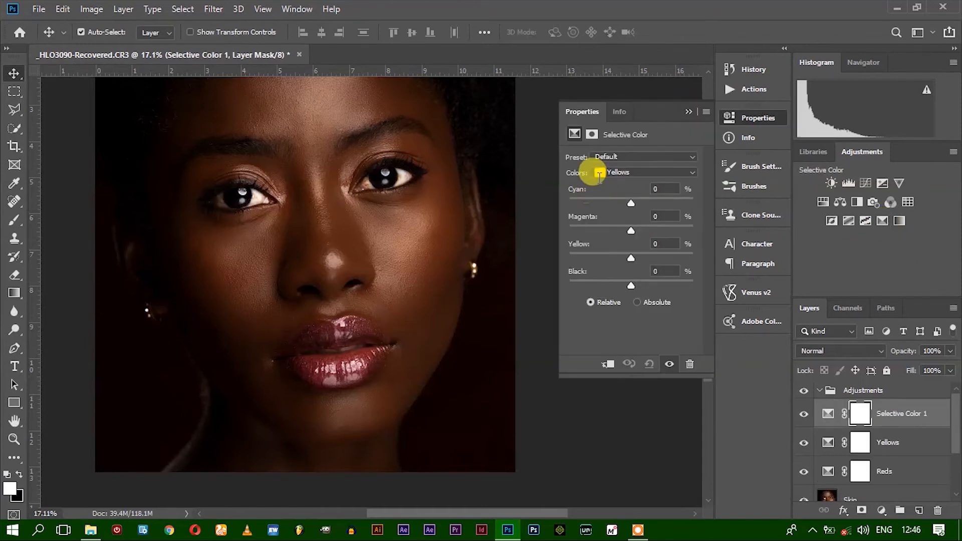
{"action": "left_click", "coordinate": [613, 172]}
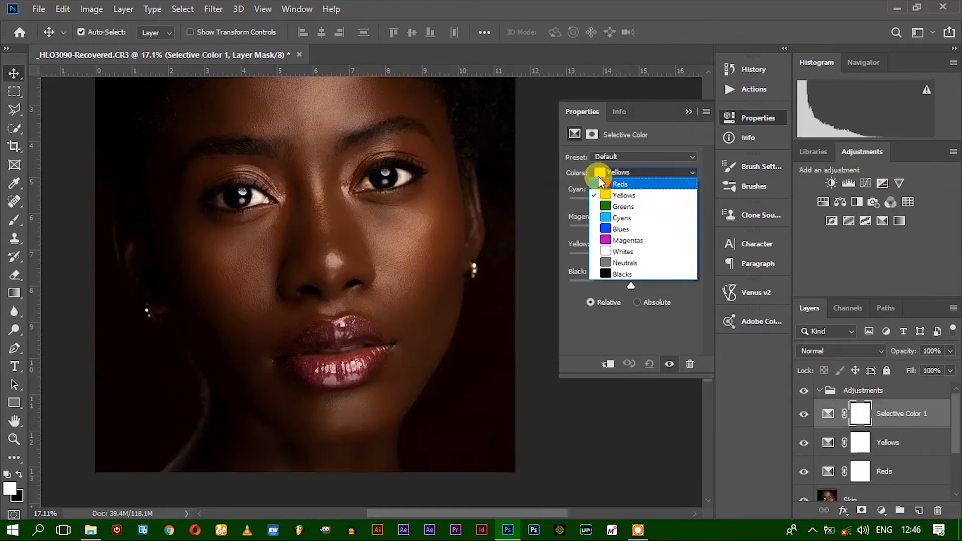
{"action": "left_click", "coordinate": [623, 240]}
Try different Cyan amounts, down to -100%, on the Magentas range and reset Cyan to 0%
{"action": "mouse_move", "coordinate": [632, 204]}
{"action": "left_mouse_down"}
{"action": "mouse_move", "coordinate": [614, 202]}
{"action": "mouse_move", "coordinate": [673, 196]}
{"action": "mouse_move", "coordinate": [588, 189]}
{"action": "mouse_move", "coordinate": [720, 202]}
{"action": "mouse_move", "coordinate": [645, 201]}
{"action": "left_mouse_up"}
{"action": "left_click_drag", "start_coordinate": [543, 196], "coordinate": [567, 187]}
{"action": "left_click", "coordinate": [658, 190]}
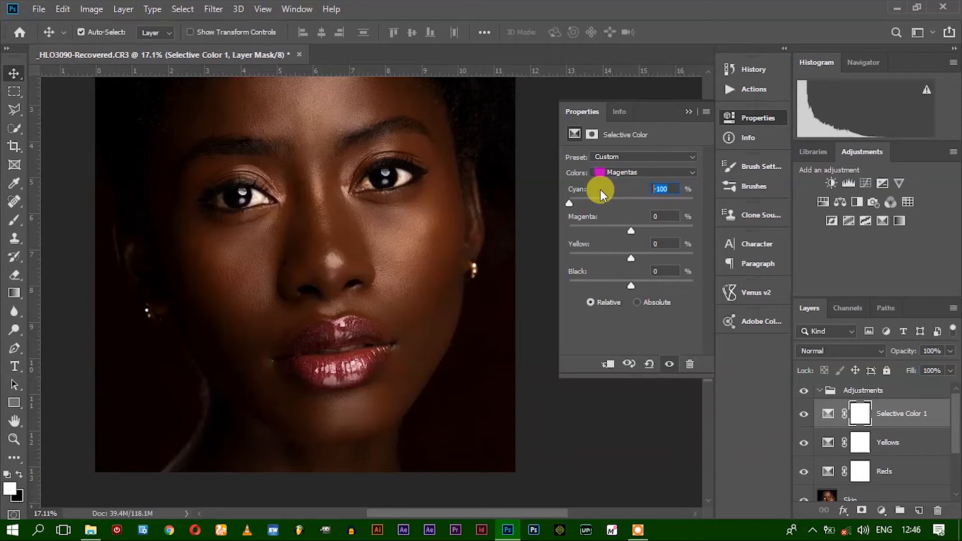
{"action": "type", "text": "0"}
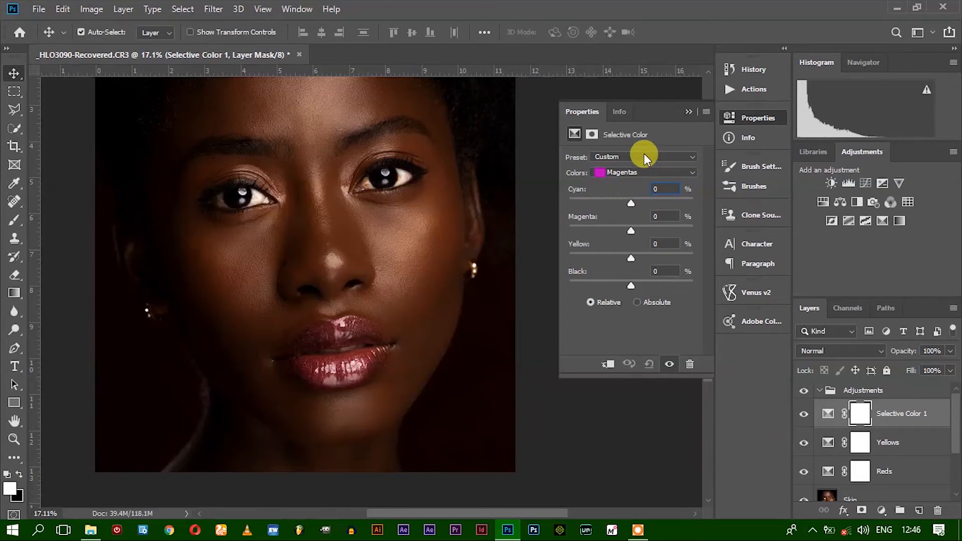
Set Magenta to +100%, Yellow to -89% and Black to +30% for the Magentas range
{"action": "left_click_drag", "start_coordinate": [629, 233], "coordinate": [647, 232]}
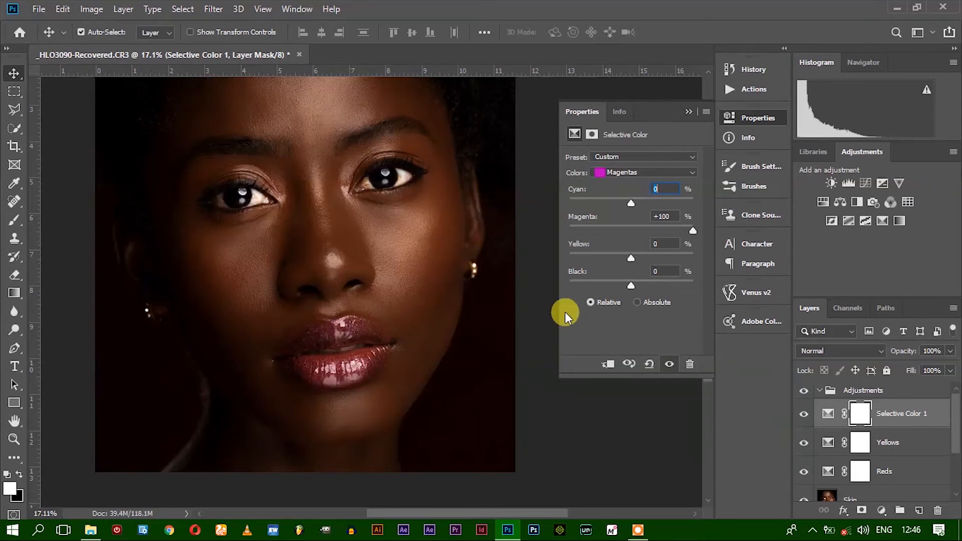
{"action": "left_click_drag", "start_coordinate": [631, 257], "coordinate": [576, 257]}
{"action": "left_click_drag", "start_coordinate": [626, 283], "coordinate": [780, 291]}
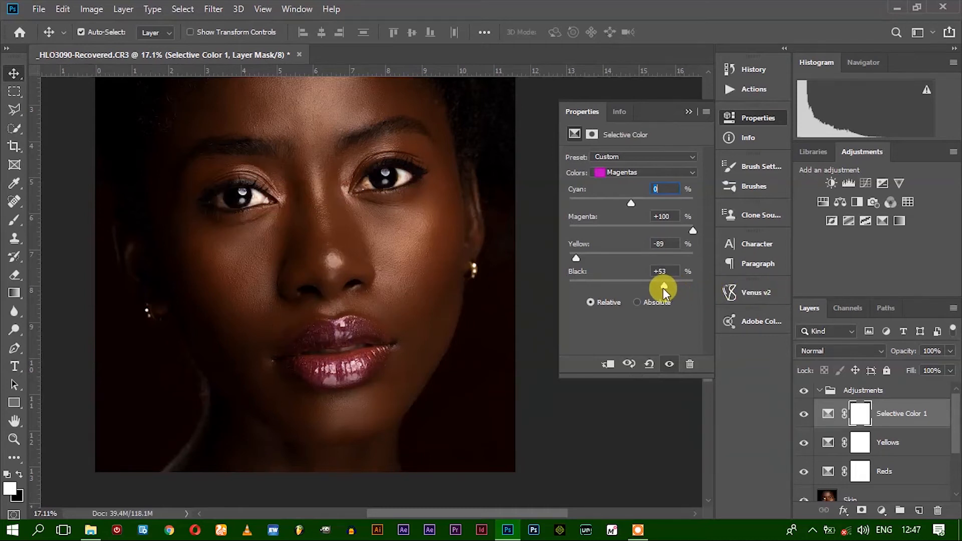
{"action": "left_click_drag", "start_coordinate": [651, 288], "coordinate": [649, 285]}
Rename the new Selective Color layer magentas and inspect the lips and face at 25% zoom
{"action": "double_click", "coordinate": [889, 411]}
{"action": "type", "text": "magentas"}
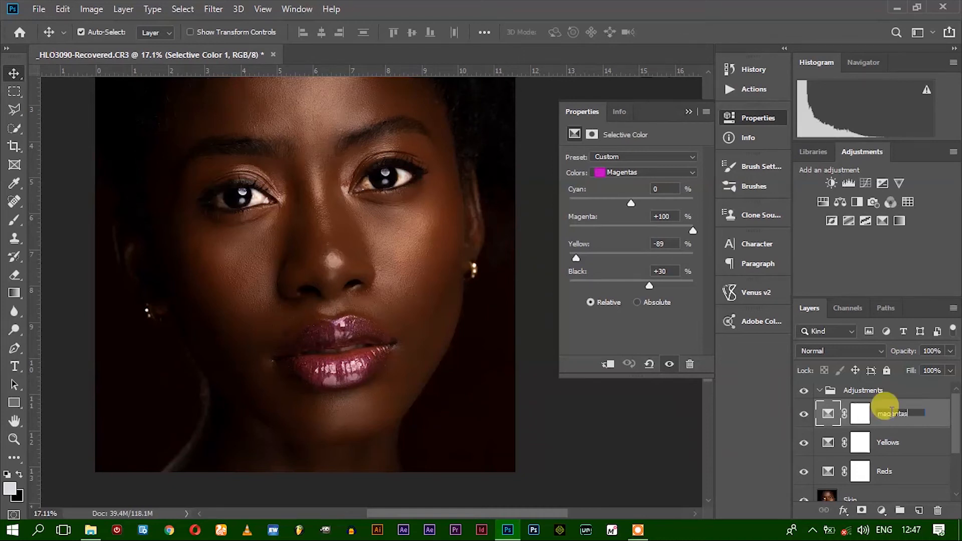
{"action": "key", "text": "Return"}
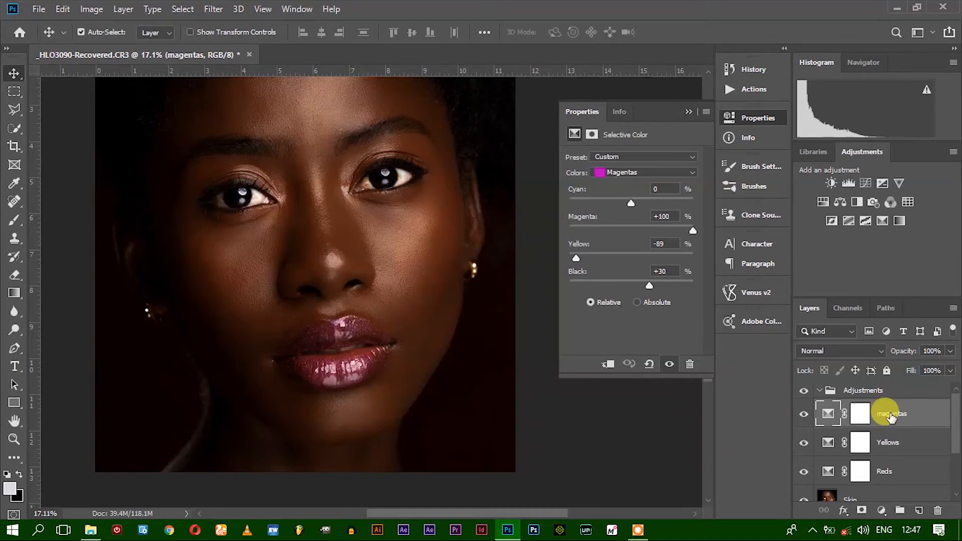
{"action": "scroll", "coordinate": [337, 290], "scroll_direction": "down", "scroll_amount": 2}
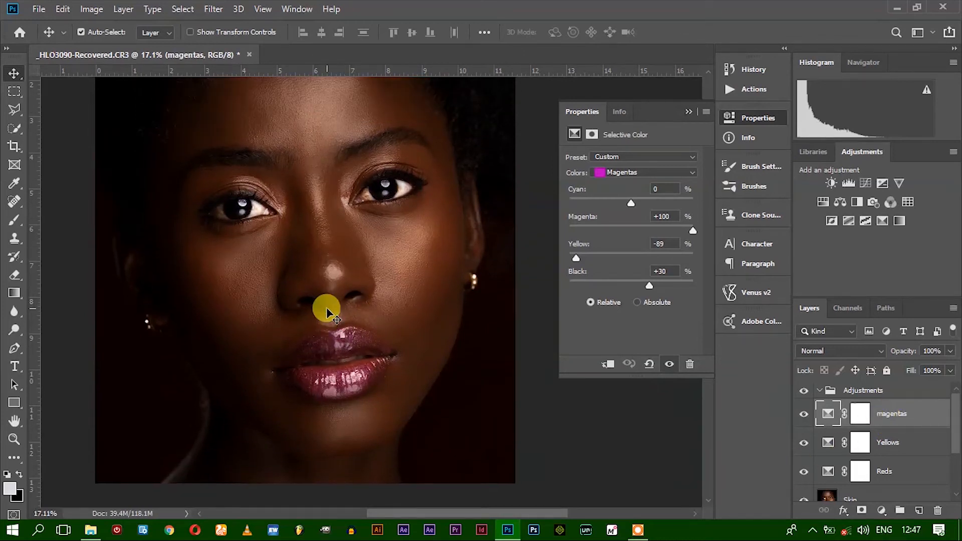
{"action": "key", "text": "ctrl+plus"}
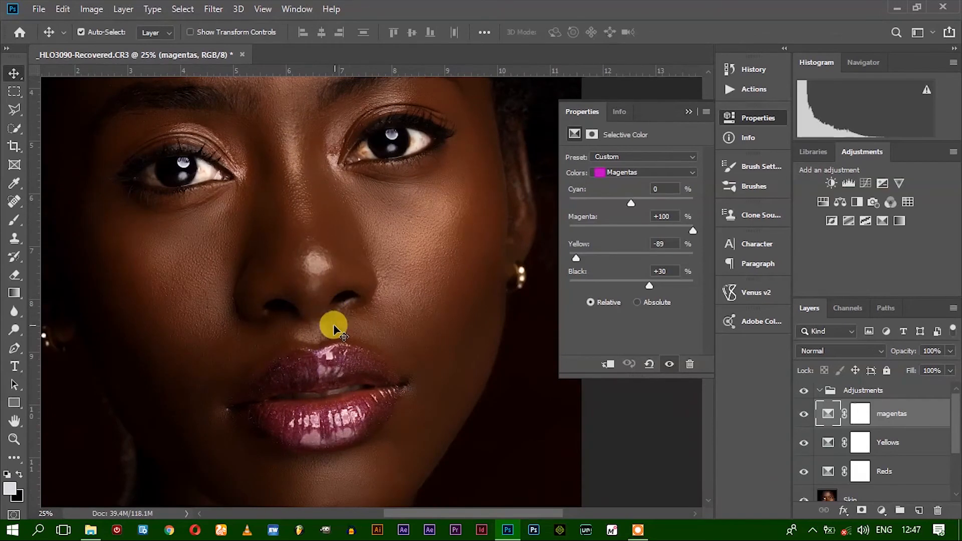
{"action": "scroll", "coordinate": [336, 305], "scroll_direction": "down", "scroll_amount": 2}
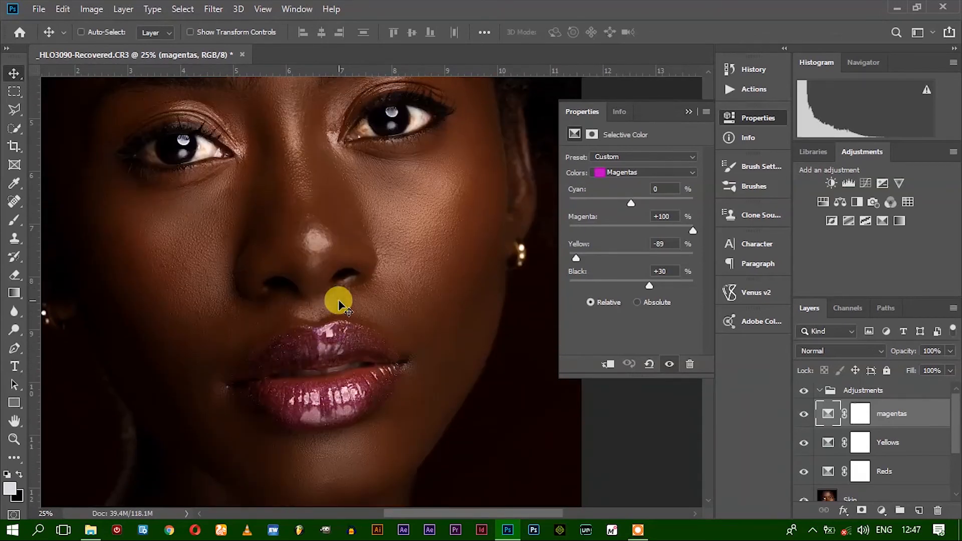
{"action": "key", "text": "ctrl+minus"}
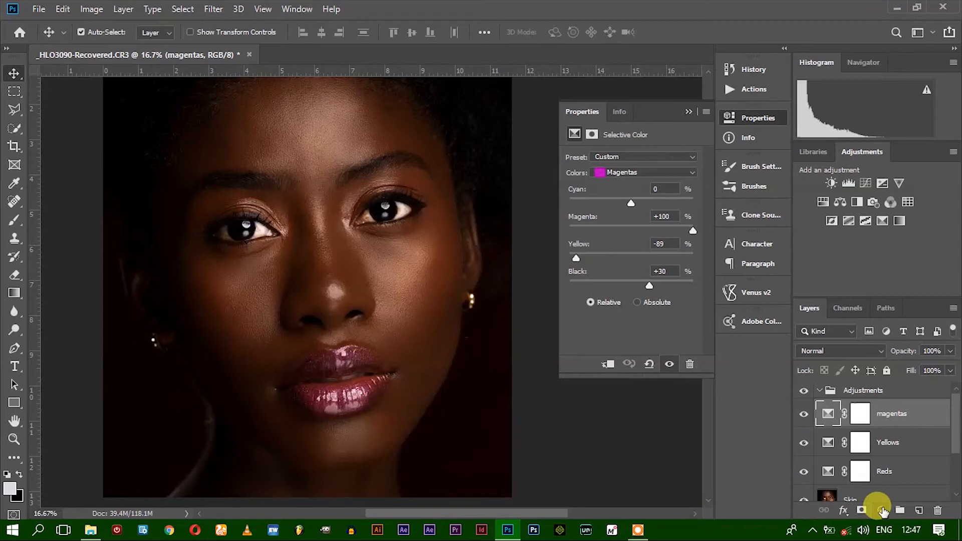
Add a Selective Color adjustment layer above magentas and set Black to +1% for its Neutrals range
{"action": "left_click", "coordinate": [884, 222]}
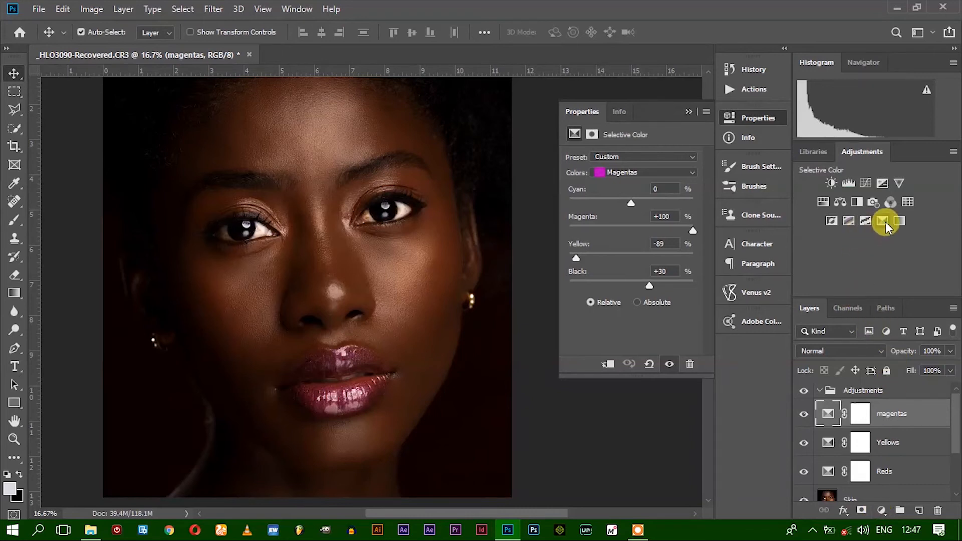
{"action": "left_click", "coordinate": [612, 169]}
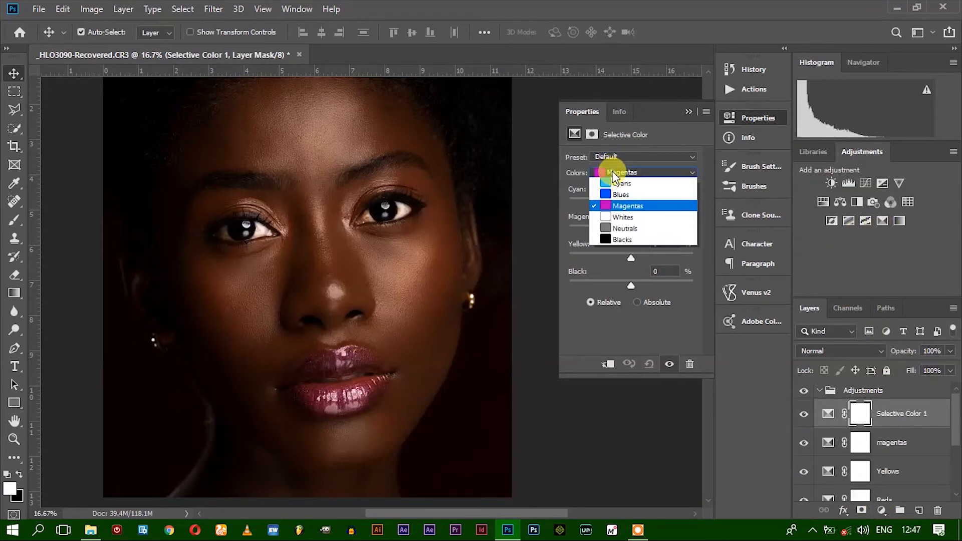
{"action": "left_click", "coordinate": [627, 263]}
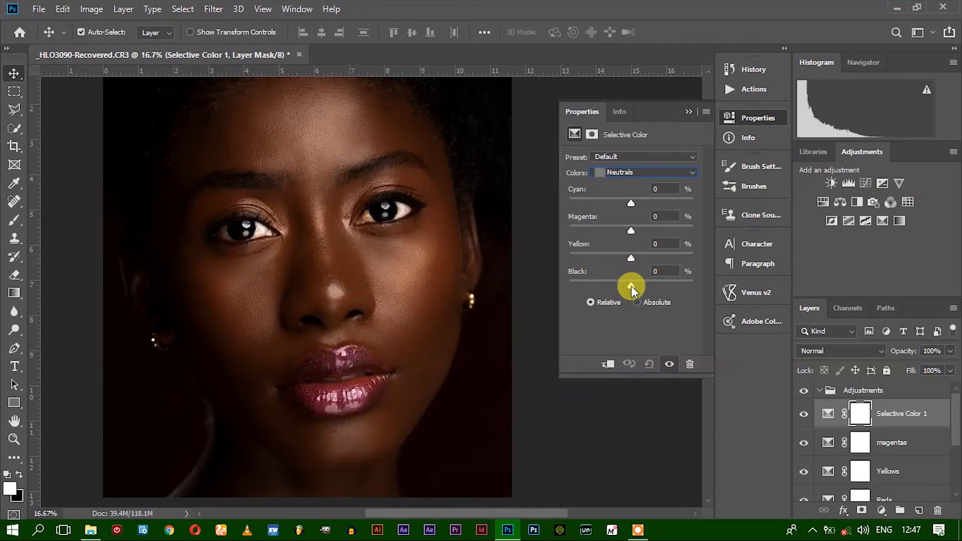
{"action": "mouse_move", "coordinate": [631, 288]}
{"action": "left_mouse_down"}
{"action": "mouse_move", "coordinate": [614, 285]}
{"action": "mouse_move", "coordinate": [645, 283]}
{"action": "mouse_move", "coordinate": [619, 285]}
{"action": "mouse_move", "coordinate": [633, 285]}
{"action": "left_mouse_up"}
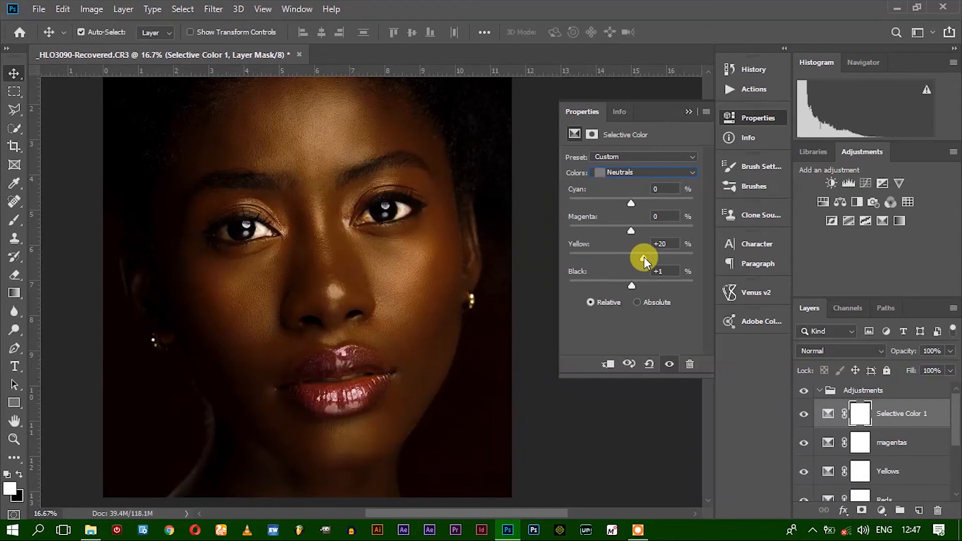
Try different Yellow amounts, up to +20%, on the Neutrals range and reset Yellow to 0%
{"action": "mouse_move", "coordinate": [626, 257]}
{"action": "left_mouse_down"}
{"action": "mouse_move", "coordinate": [603, 256]}
{"action": "mouse_move", "coordinate": [724, 256]}
{"action": "mouse_move", "coordinate": [631, 255]}
{"action": "left_mouse_up"}
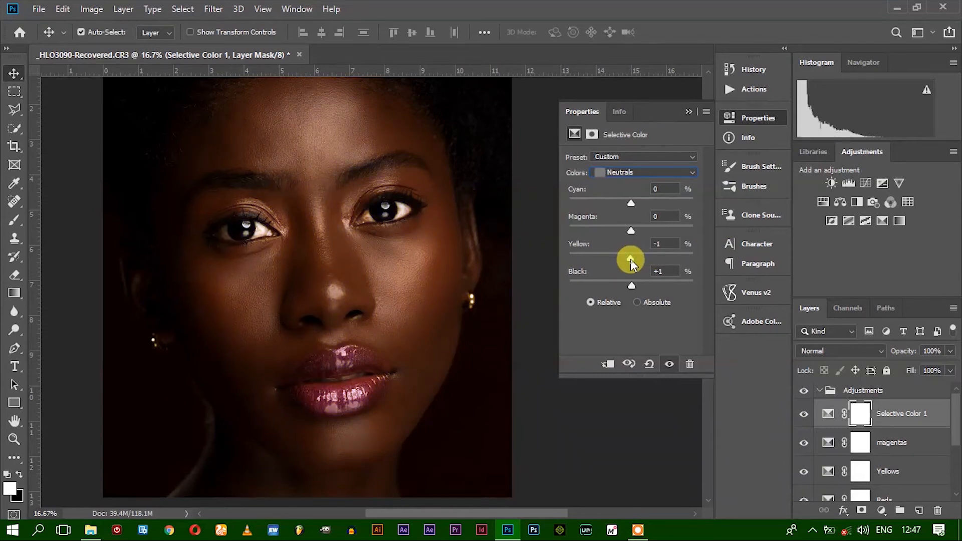
{"action": "left_click", "coordinate": [660, 244]}
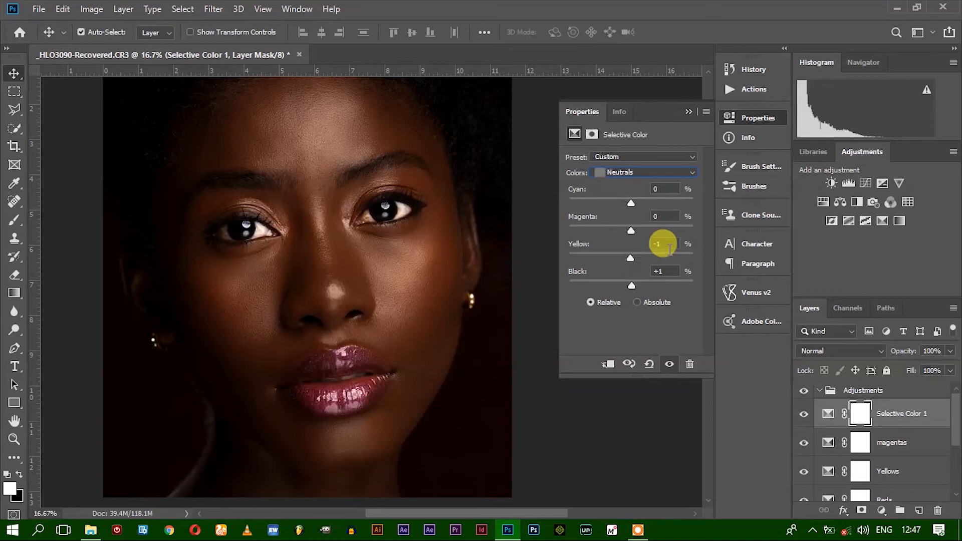
{"action": "type", "text": "0"}
{"action": "left_click", "coordinate": [631, 230]}
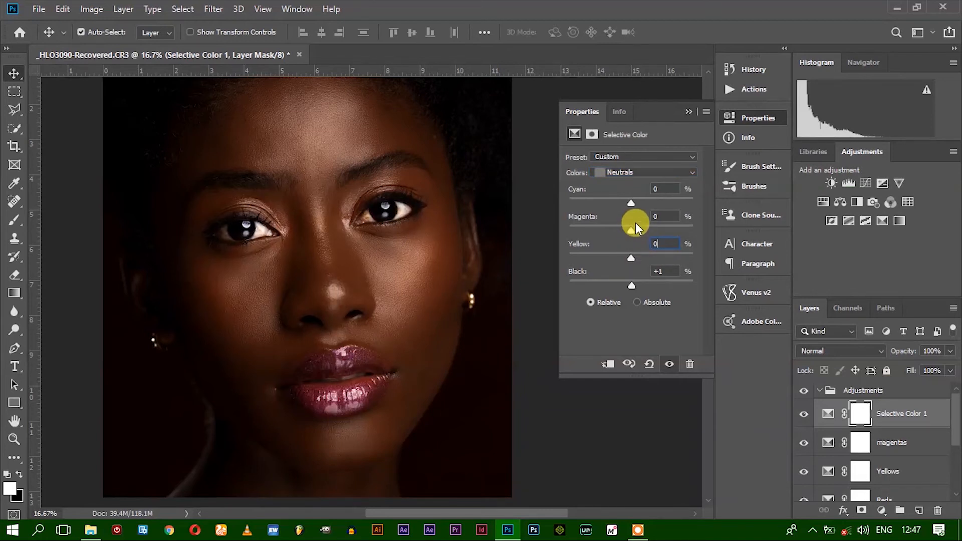
Set Cyan to -3%, Magenta to +9% and Yellow to +10% for the Neutrals range
{"action": "mouse_move", "coordinate": [631, 230]}
{"action": "left_mouse_down"}
{"action": "mouse_move", "coordinate": [621, 231]}
{"action": "mouse_move", "coordinate": [631, 230]}
{"action": "left_mouse_up"}
{"action": "mouse_move", "coordinate": [630, 203]}
{"action": "left_mouse_down"}
{"action": "mouse_move", "coordinate": [642, 232]}
{"action": "mouse_move", "coordinate": [623, 202]}
{"action": "mouse_move", "coordinate": [637, 202]}
{"action": "mouse_move", "coordinate": [618, 200]}
{"action": "mouse_move", "coordinate": [630, 203]}
{"action": "left_mouse_up"}
{"action": "mouse_move", "coordinate": [628, 257]}
{"action": "left_mouse_down"}
{"action": "mouse_move", "coordinate": [647, 255]}
{"action": "mouse_move", "coordinate": [625, 263]}
{"action": "left_mouse_up"}
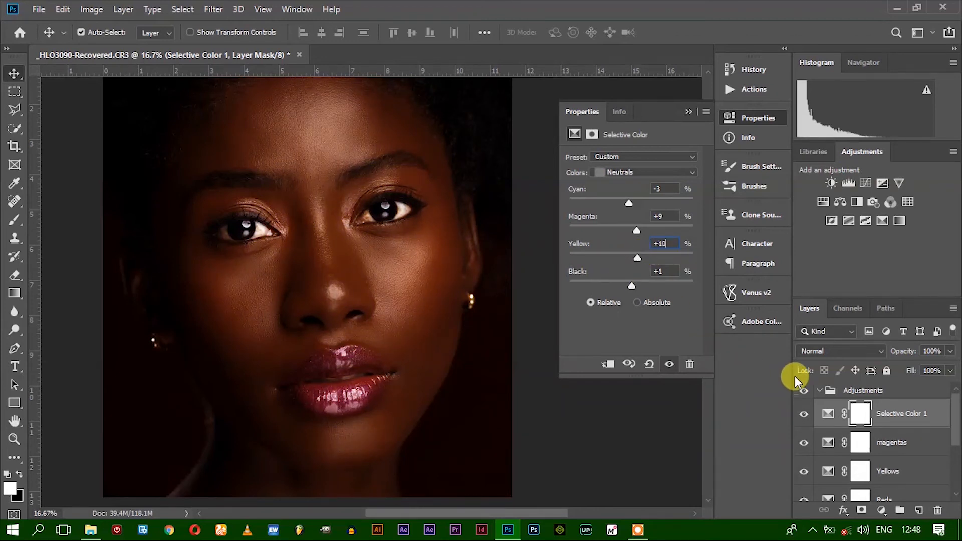
Rename the Neutrals Selective Color layer as Meutrals
{"action": "double_click", "coordinate": [896, 414]}
{"action": "type", "text": "Meutrals"}
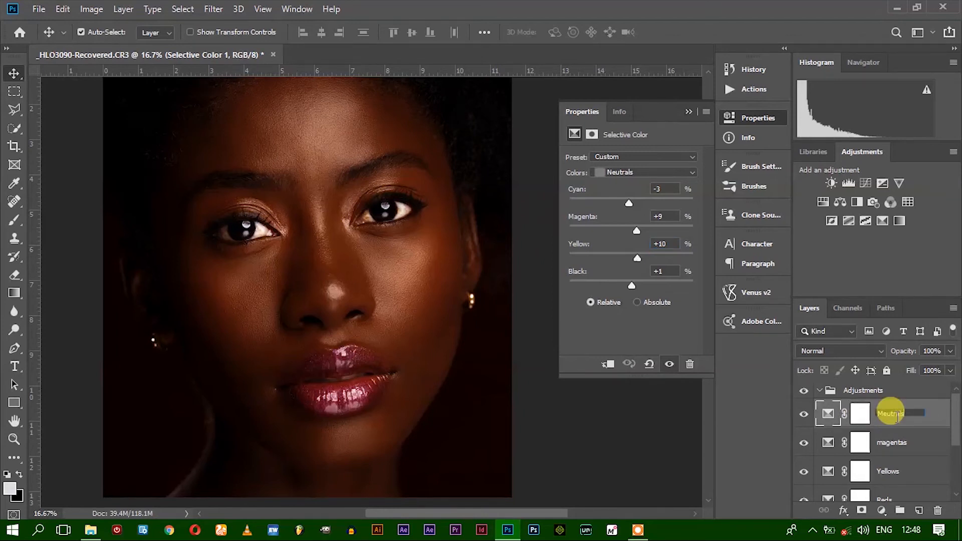
{"action": "key", "text": "Return"}
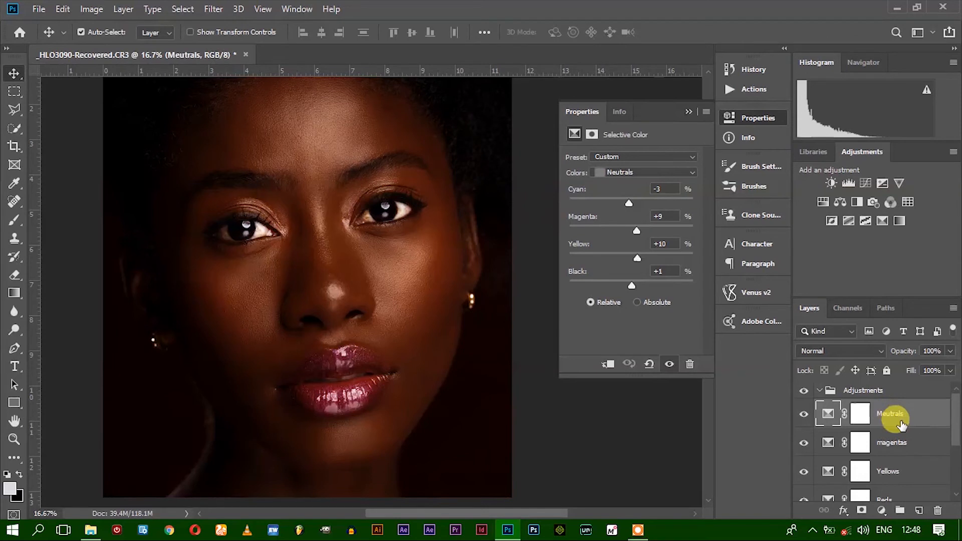
Lower the Meutrals layer's opacity to 20% and compare the portrait with the layer hidden and shown
{"action": "left_click_drag", "start_coordinate": [950, 360], "coordinate": [917, 370]}
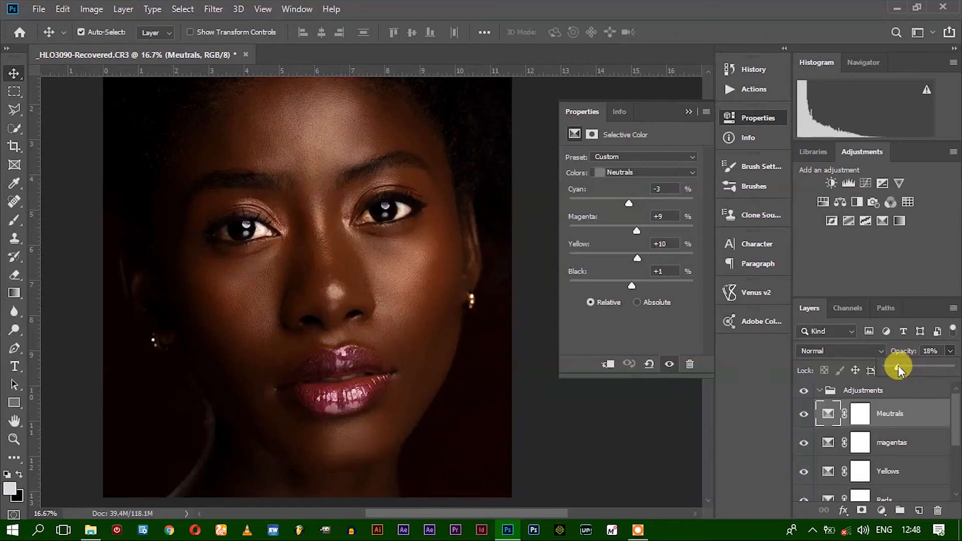
{"action": "left_click_drag", "start_coordinate": [898, 365], "coordinate": [899, 365]}
{"action": "left_click", "coordinate": [950, 351]}
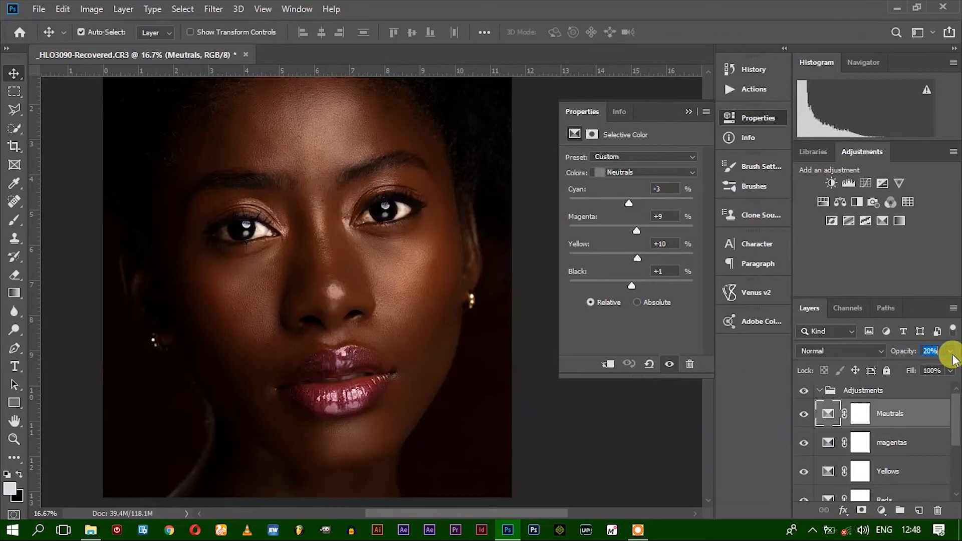
{"action": "left_click", "coordinate": [803, 414]}
{"action": "left_click", "coordinate": [803, 414]}
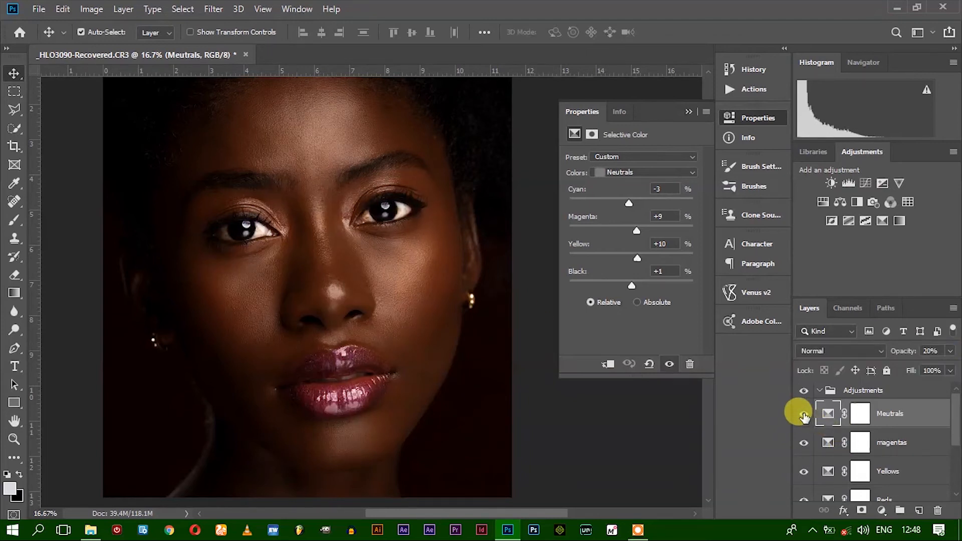
{"action": "left_click", "coordinate": [687, 111]}
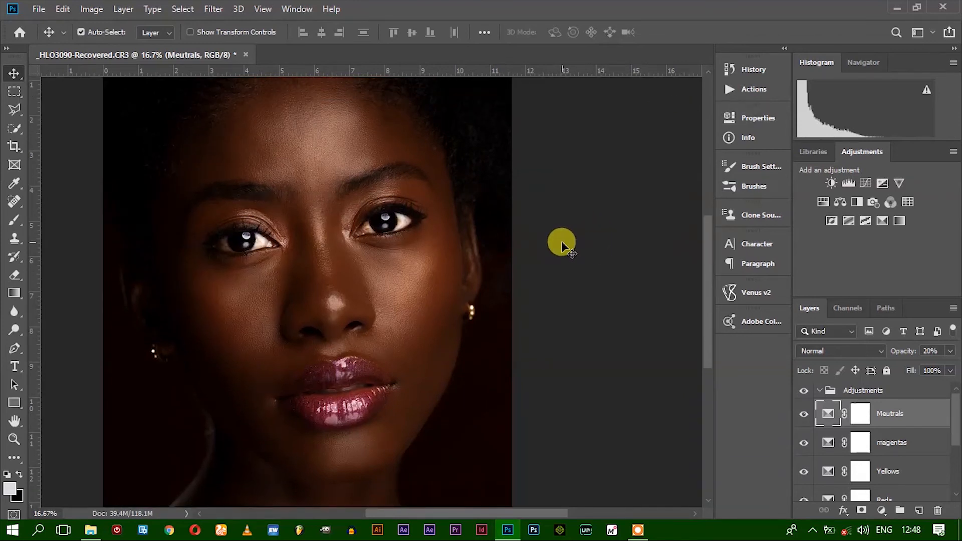
Add a Selective Color layer above Meutrals with Blacks set to Cyan -8%, Magenta -1%, Yellow -1% and Black +5%
{"action": "left_click", "coordinate": [881, 221]}
{"action": "left_click", "coordinate": [621, 172]}
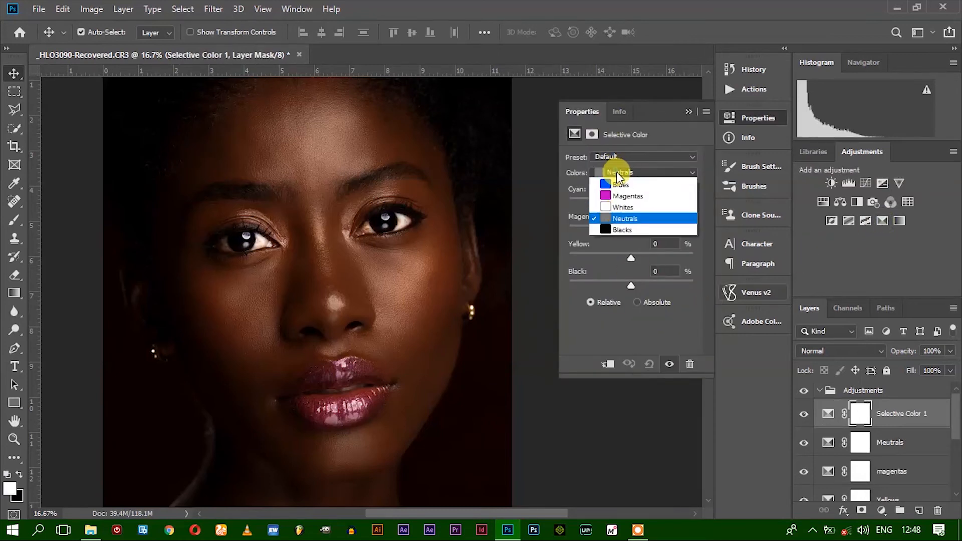
{"action": "left_click", "coordinate": [633, 274]}
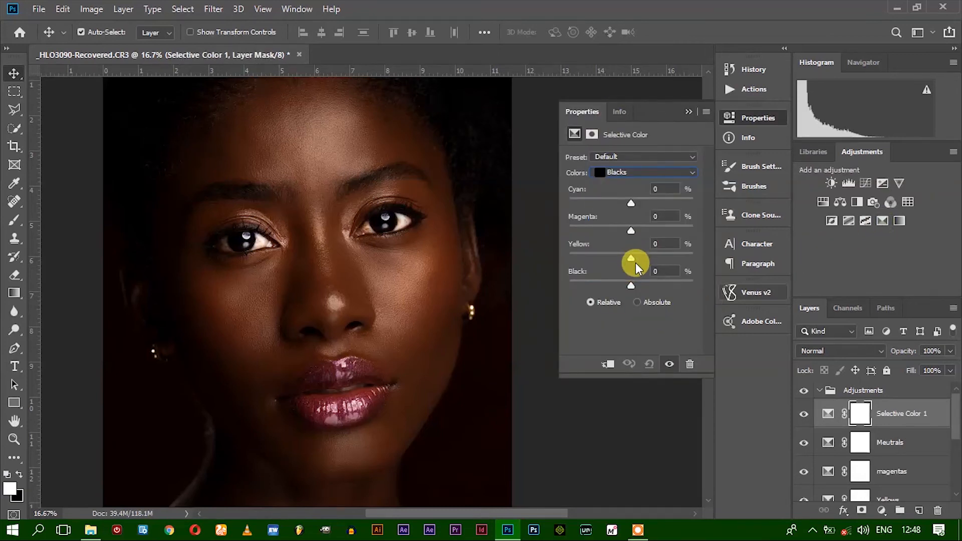
{"action": "left_click_drag", "start_coordinate": [629, 227], "coordinate": [627, 227]}
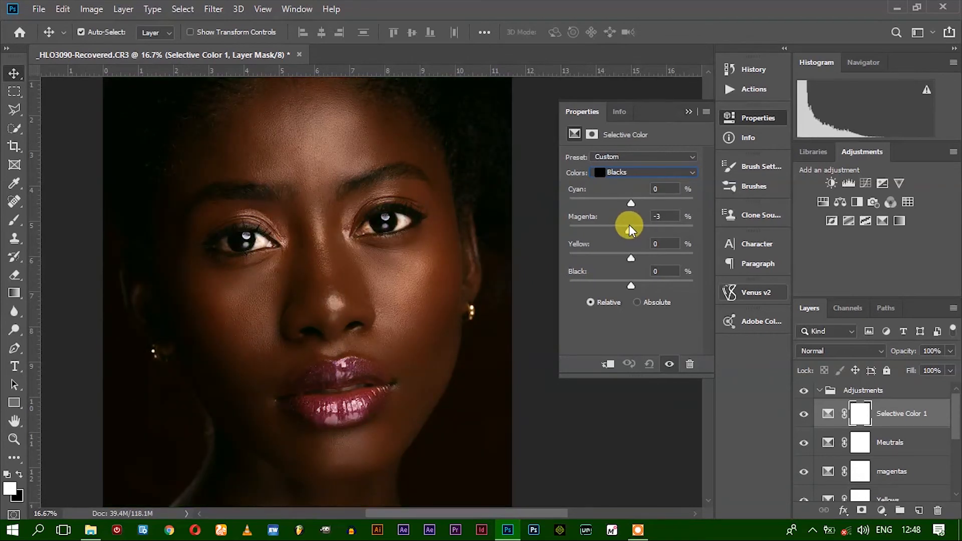
{"action": "left_click_drag", "start_coordinate": [630, 202], "coordinate": [631, 232]}
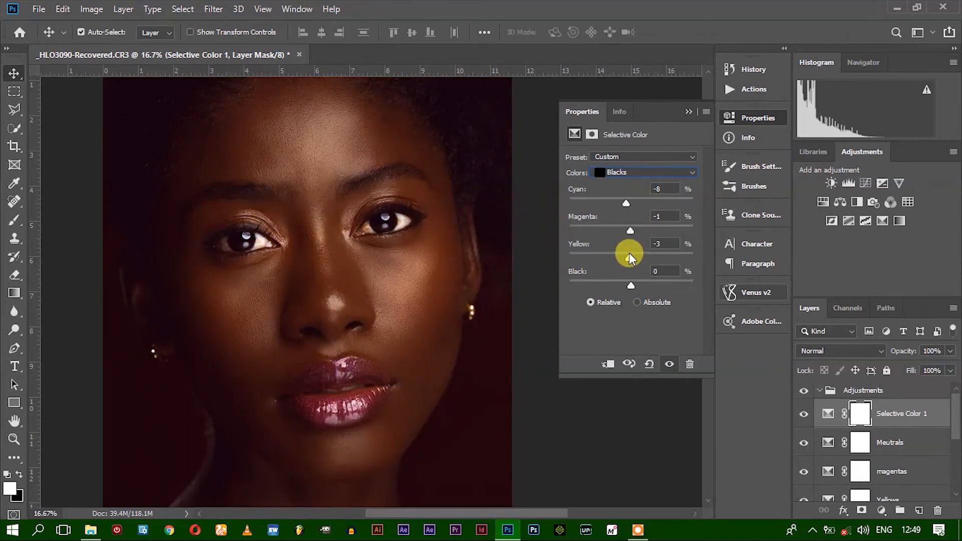
{"action": "left_click_drag", "start_coordinate": [632, 287], "coordinate": [634, 288]}
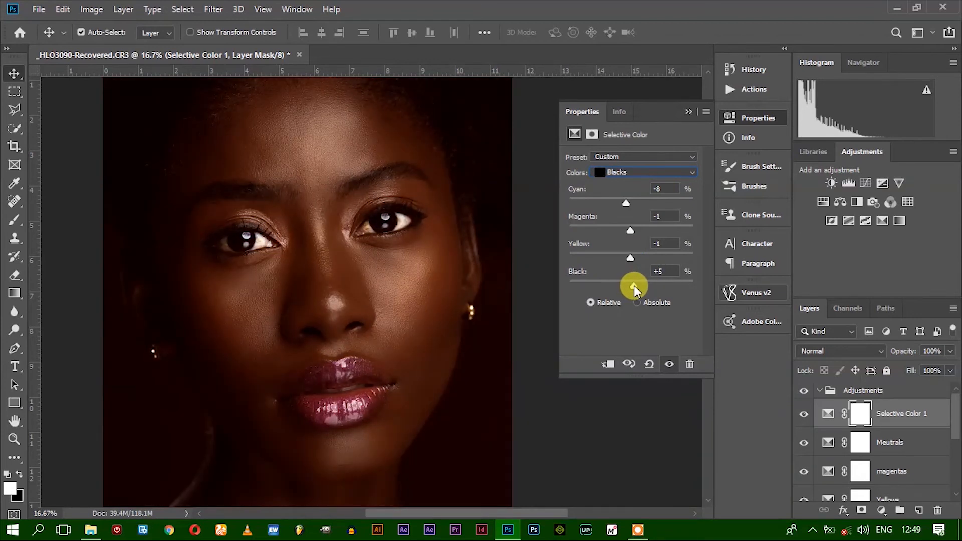
{"action": "left_click", "coordinate": [690, 112]}
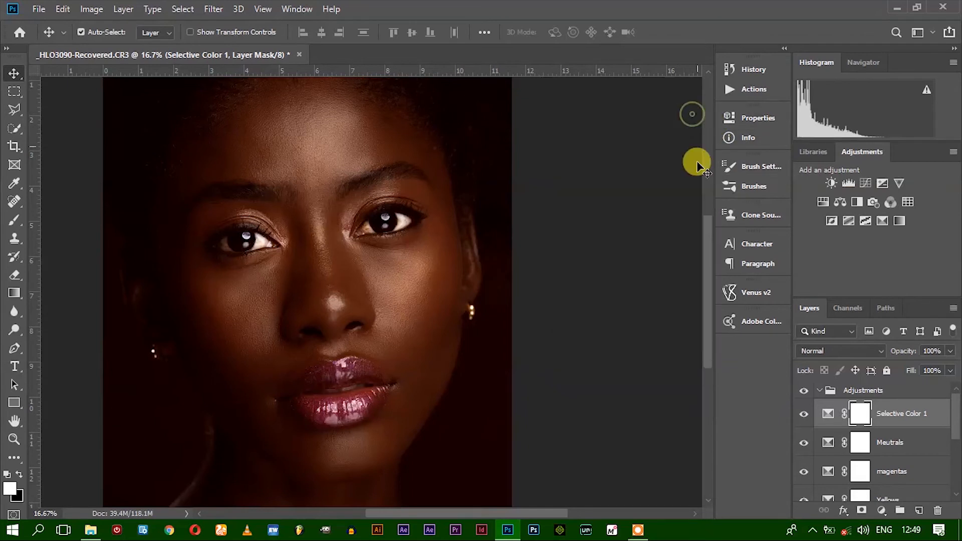
Set the Blacks Selective Color layer's opacity to 20% and check the whole face
{"action": "scroll", "coordinate": [340, 367], "scroll_direction": "down", "scroll_amount": 2}
{"action": "scroll", "coordinate": [340, 368], "scroll_direction": "down", "scroll_amount": 1}
{"action": "left_click", "coordinate": [931, 350]}
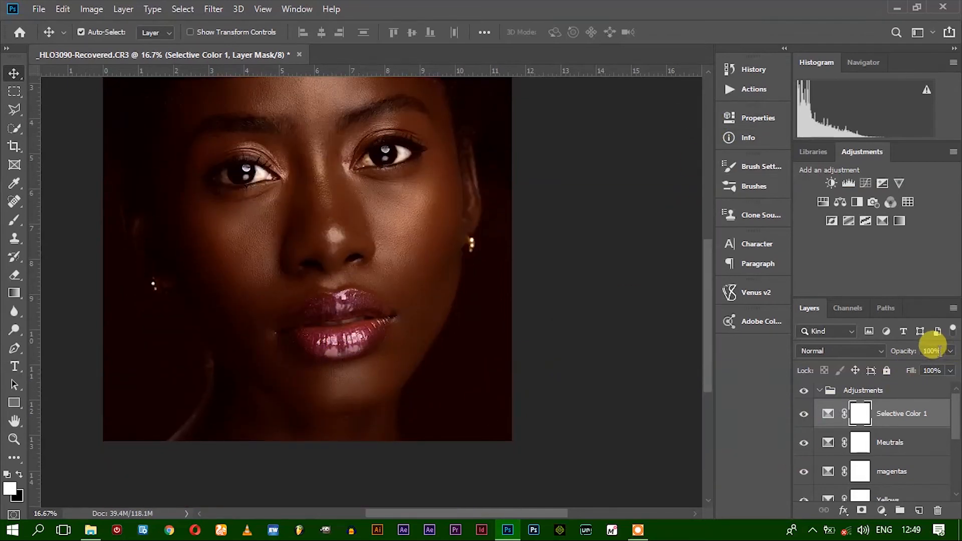
{"action": "type", "text": "20"}
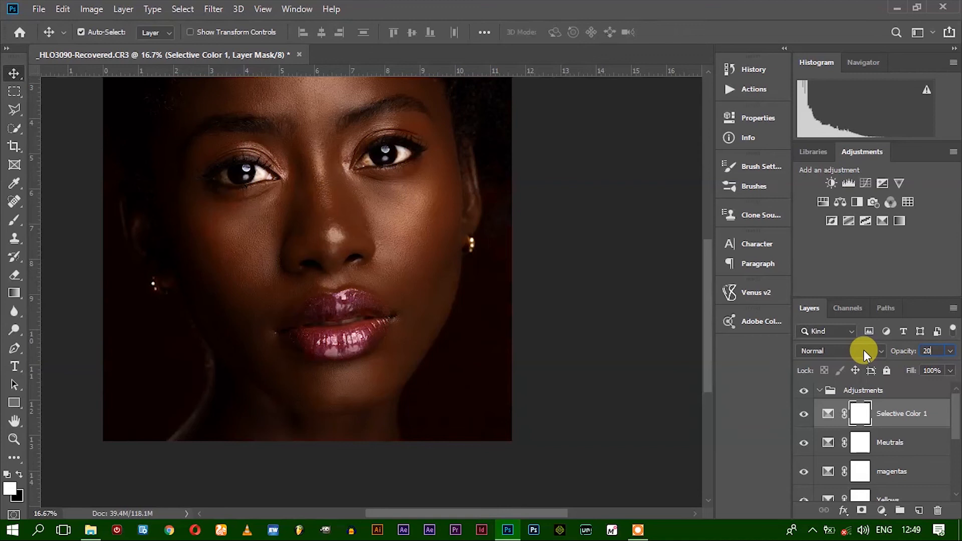
{"action": "key", "text": "Return"}
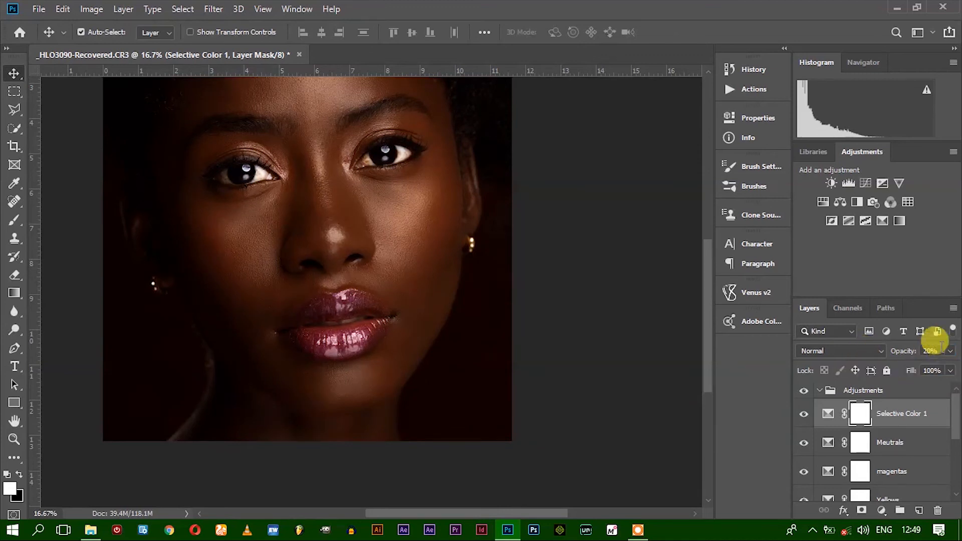
{"action": "scroll", "coordinate": [388, 340], "scroll_direction": "up", "scroll_amount": 3}
{"action": "scroll", "coordinate": [400, 336], "scroll_direction": "up", "scroll_amount": 2}
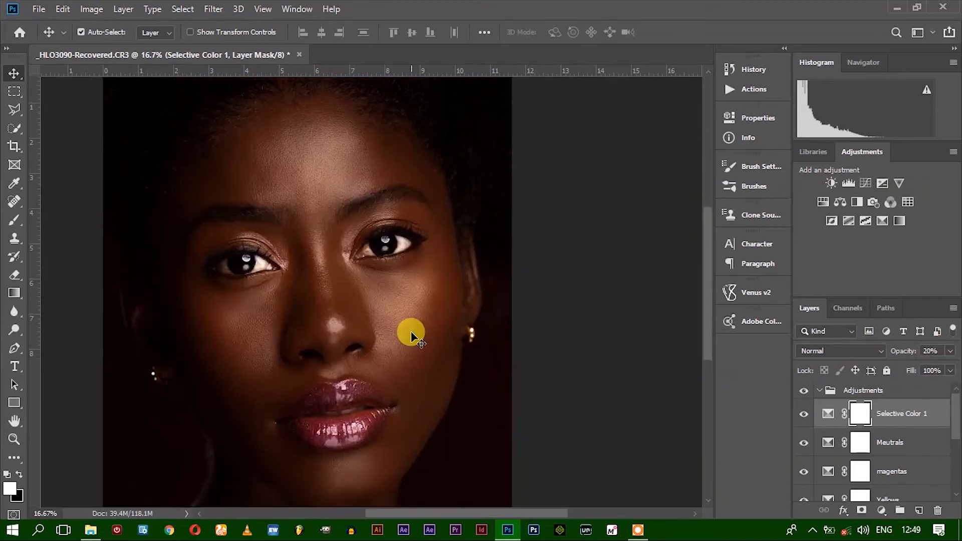
Collapse the Adjustments group and open the Smart Sharpen filter on the Skin layer with the cheek in view
{"action": "left_click", "coordinate": [818, 390]}
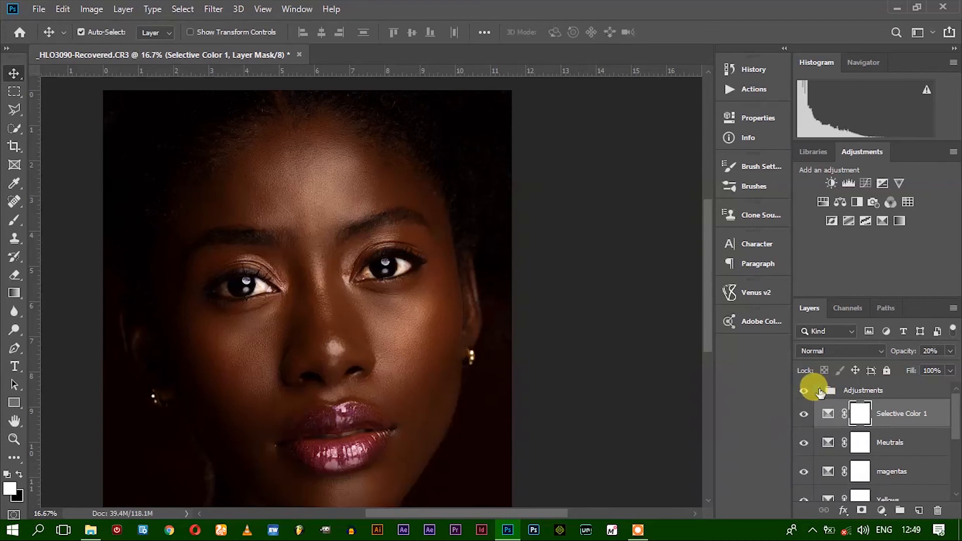
{"action": "scroll", "coordinate": [452, 375], "scroll_direction": "up", "scroll_amount": 5}
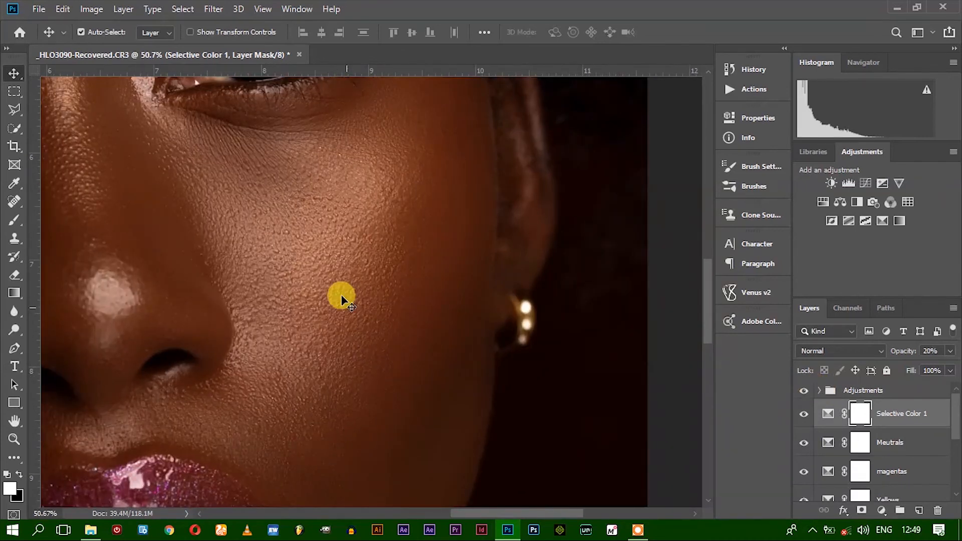
{"action": "scroll", "coordinate": [318, 323], "scroll_direction": "down", "scroll_amount": 1}
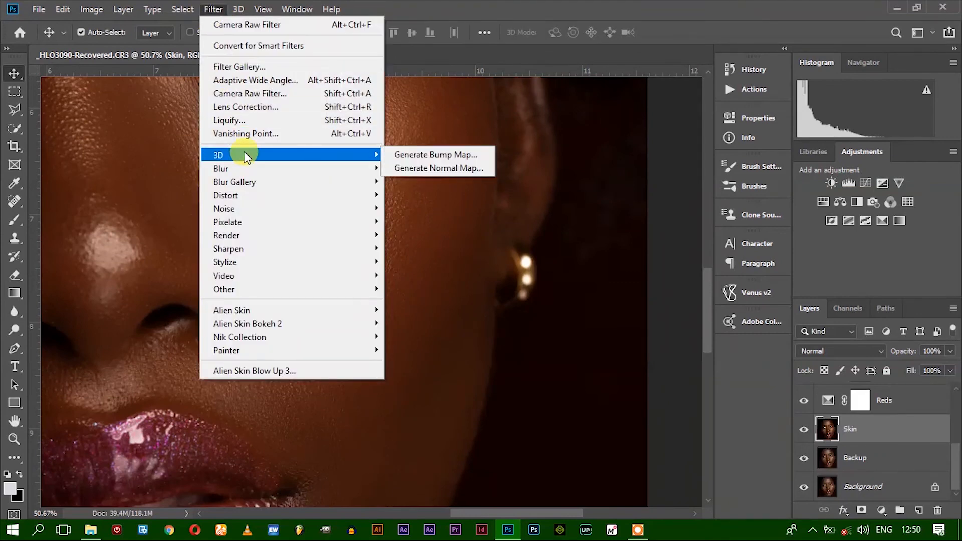
{"action": "mouse_move", "coordinate": [296, 249]}
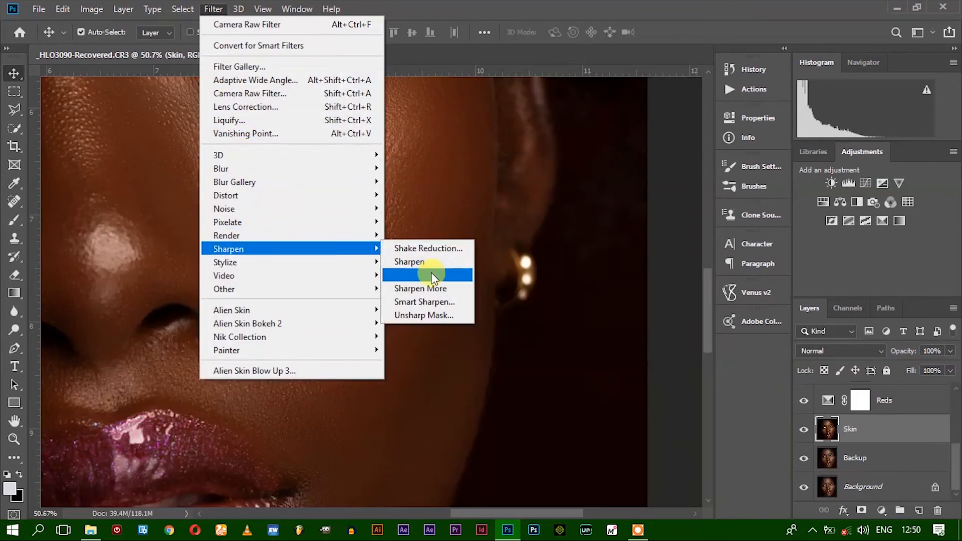
{"action": "left_click", "coordinate": [410, 302]}
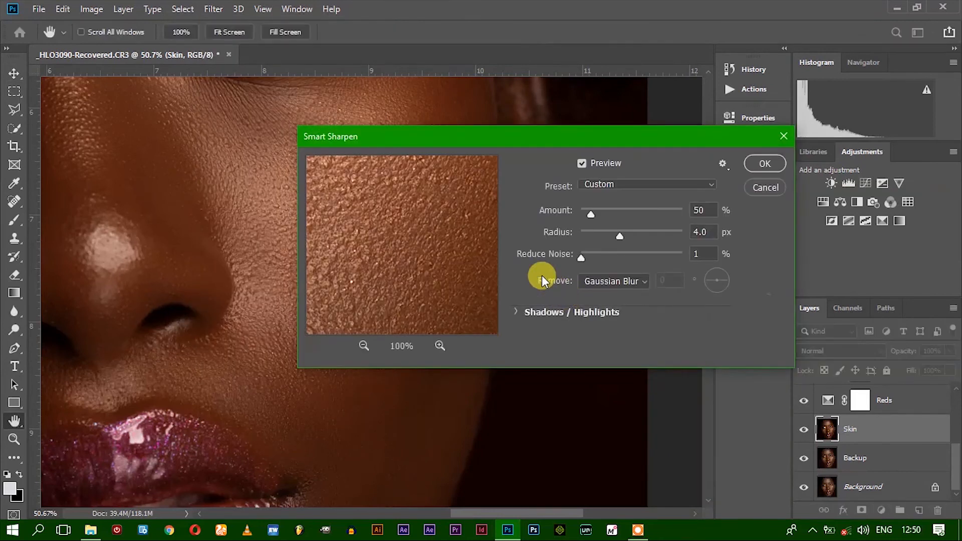
{"action": "left_click_drag", "start_coordinate": [408, 141], "coordinate": [553, 135]}
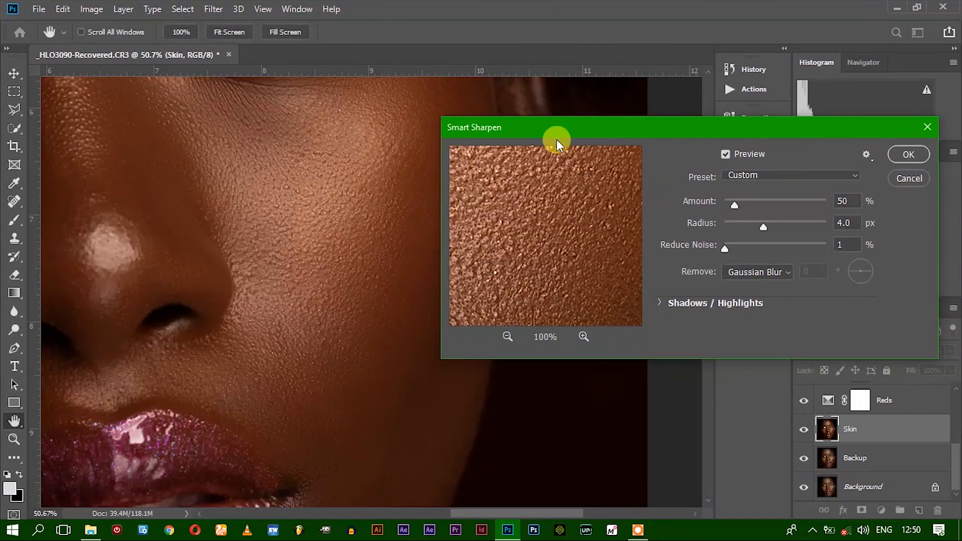
Keep Gaussian Blur as the blur type that Smart Sharpen removes, leaving the cheek uncovered by the dialog
{"action": "left_click", "coordinate": [783, 273]}
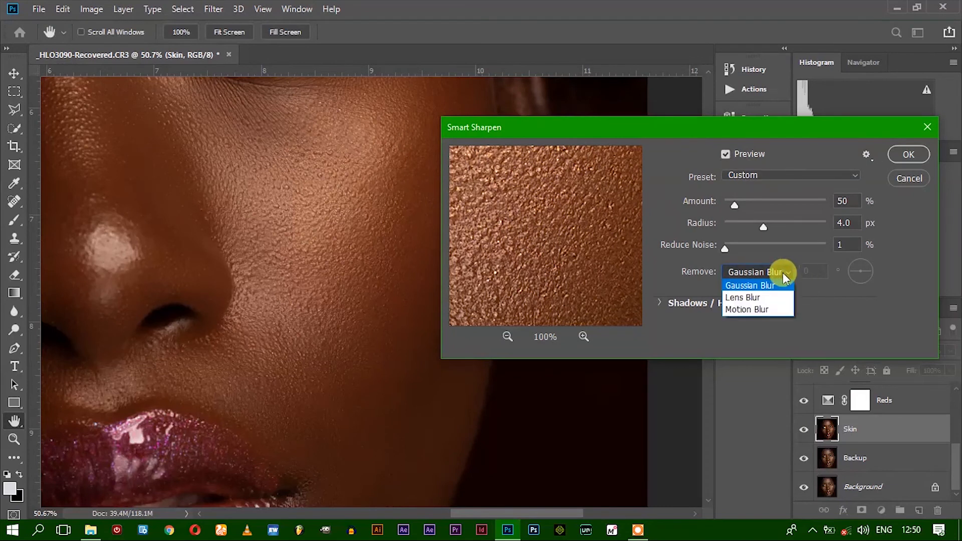
{"action": "left_click", "coordinate": [746, 285]}
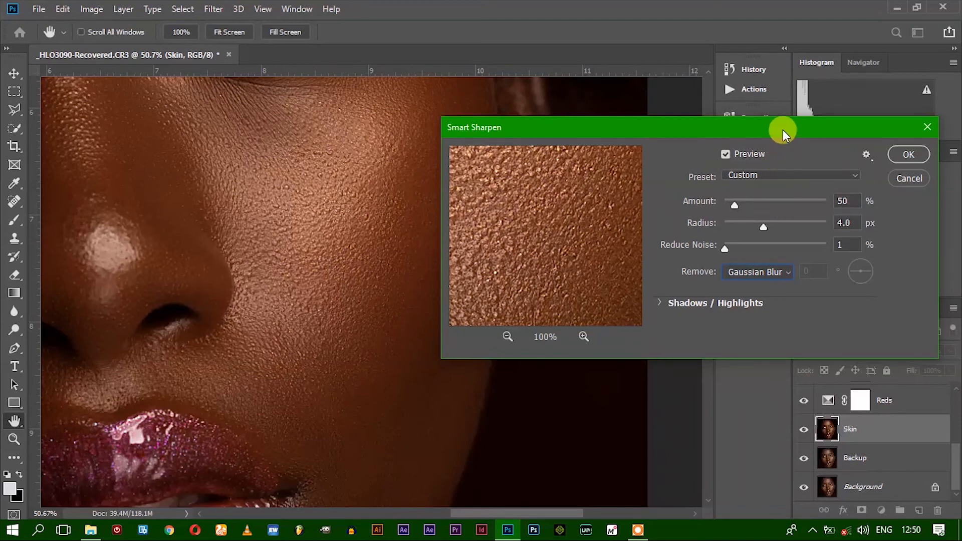
{"action": "left_click_drag", "start_coordinate": [782, 130], "coordinate": [745, 217]}
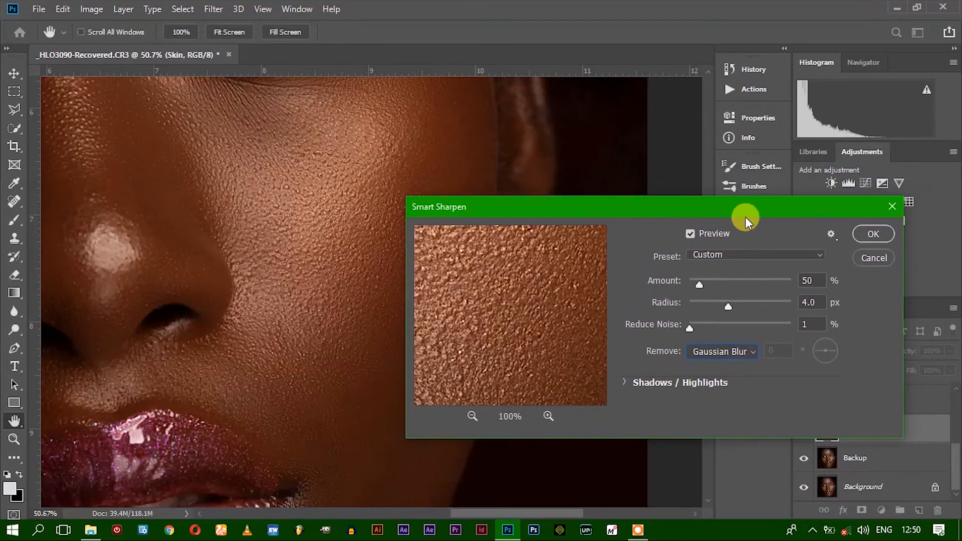
{"action": "left_click", "coordinate": [741, 352]}
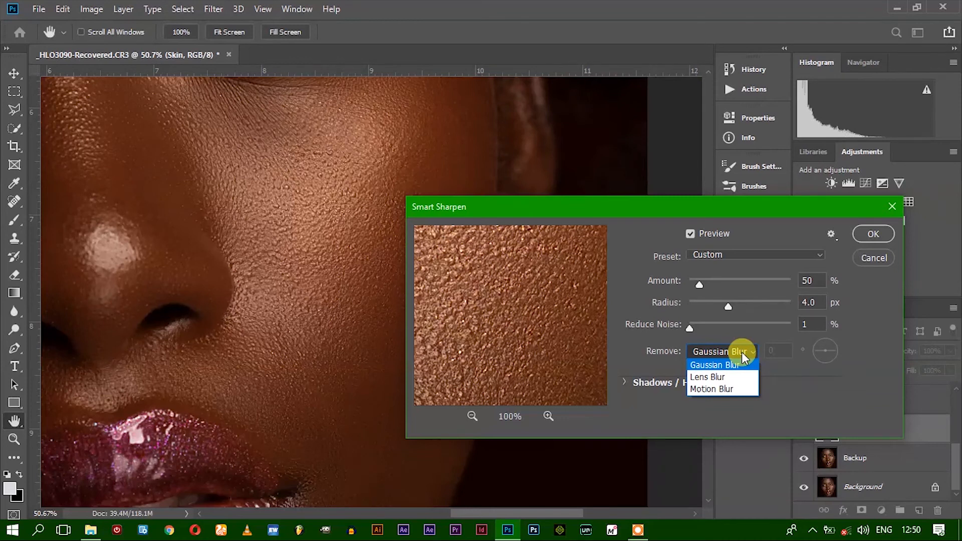
{"action": "left_click", "coordinate": [741, 352]}
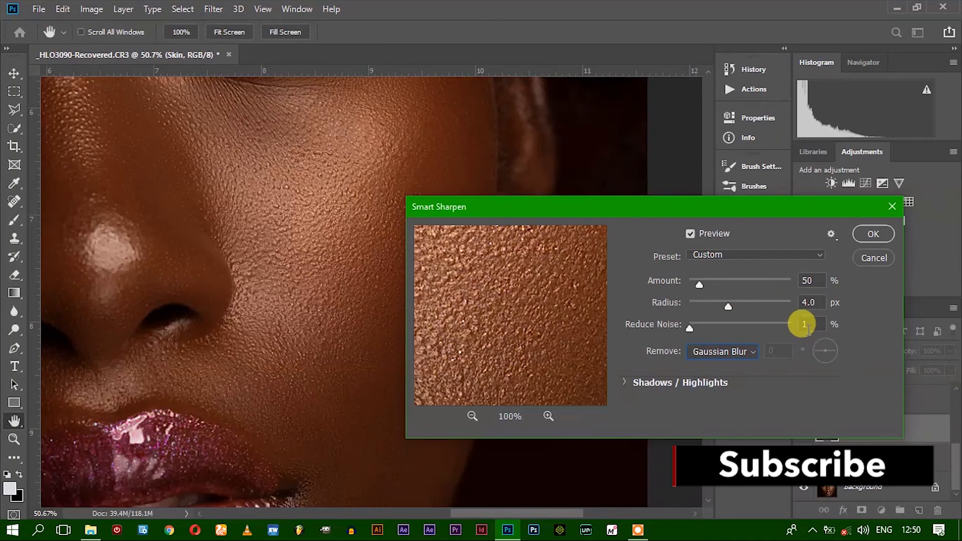
Set the Smart Sharpen amount to 89% and inspect the nose and cheek texture in the filter preview at 50%
{"action": "left_click_drag", "start_coordinate": [504, 334], "coordinate": [461, 283]}
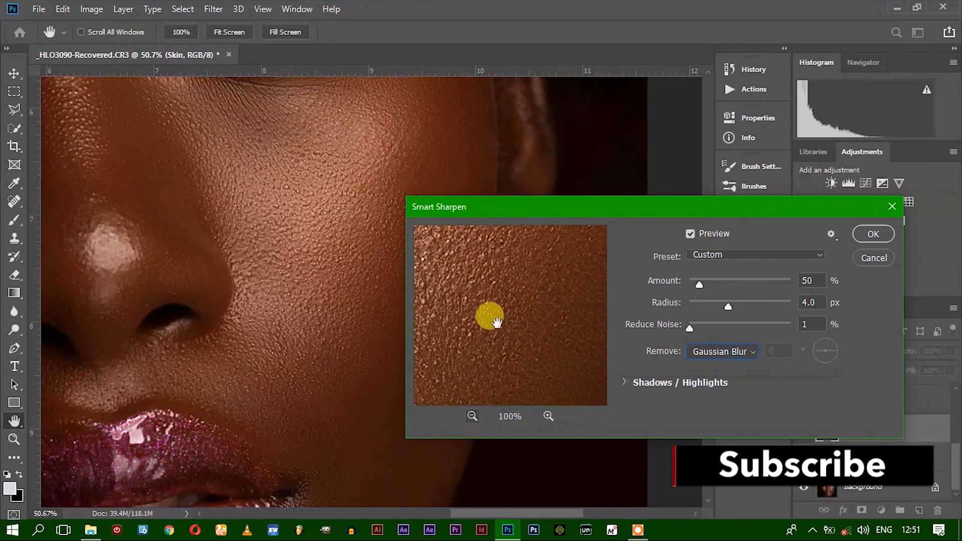
{"action": "left_click_drag", "start_coordinate": [496, 321], "coordinate": [522, 369]}
{"action": "left_click_drag", "start_coordinate": [701, 284], "coordinate": [708, 286]}
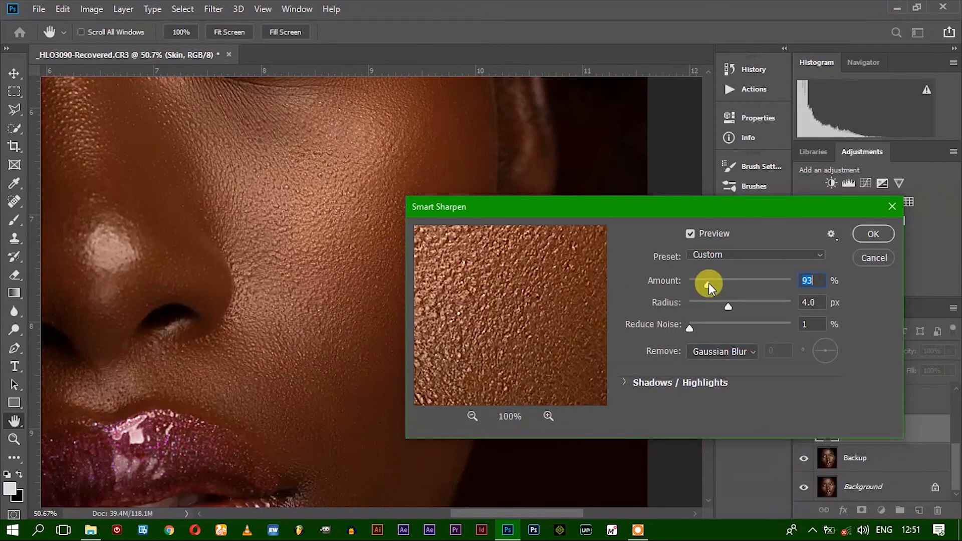
{"action": "key", "text": "Down"}
{"action": "key", "text": "Down"}
{"action": "key", "text": "Down"}
{"action": "key", "text": "Down"}
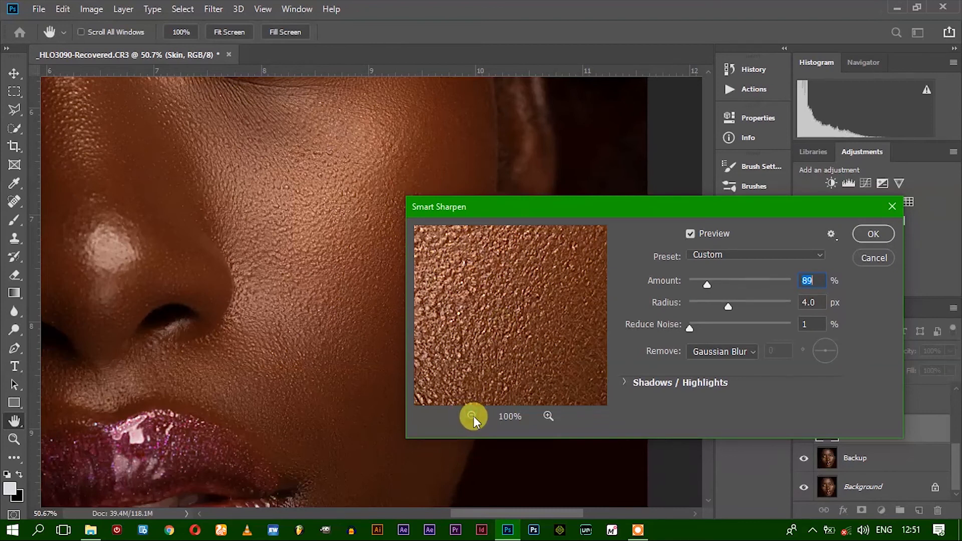
{"action": "left_click", "coordinate": [473, 415]}
{"action": "left_click", "coordinate": [473, 416]}
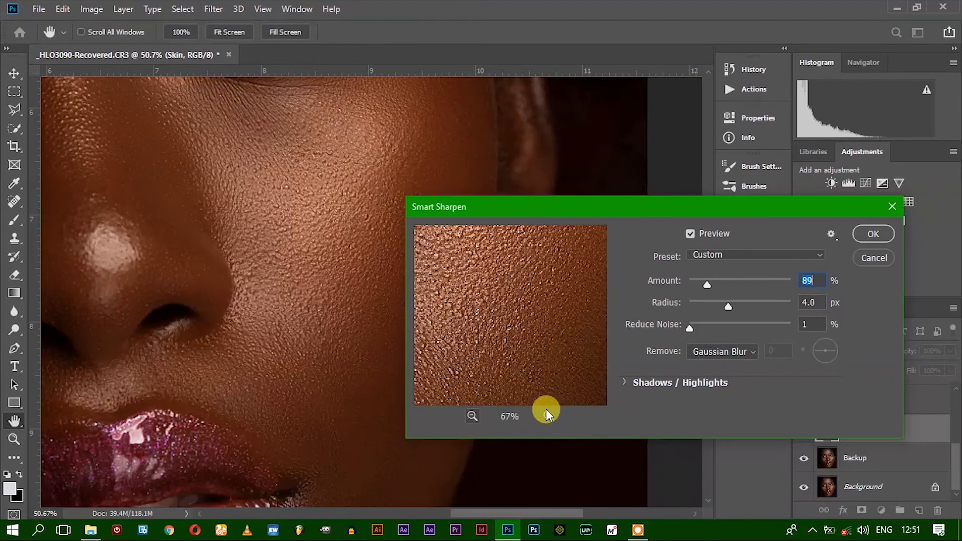
{"action": "left_click_drag", "start_coordinate": [543, 323], "coordinate": [710, 285]}
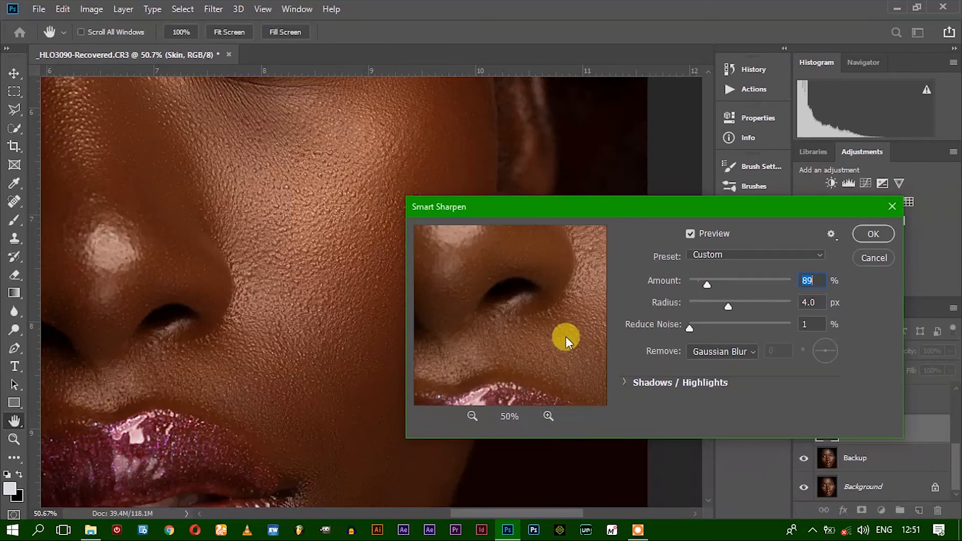
{"action": "left_click_drag", "start_coordinate": [500, 333], "coordinate": [423, 343]}
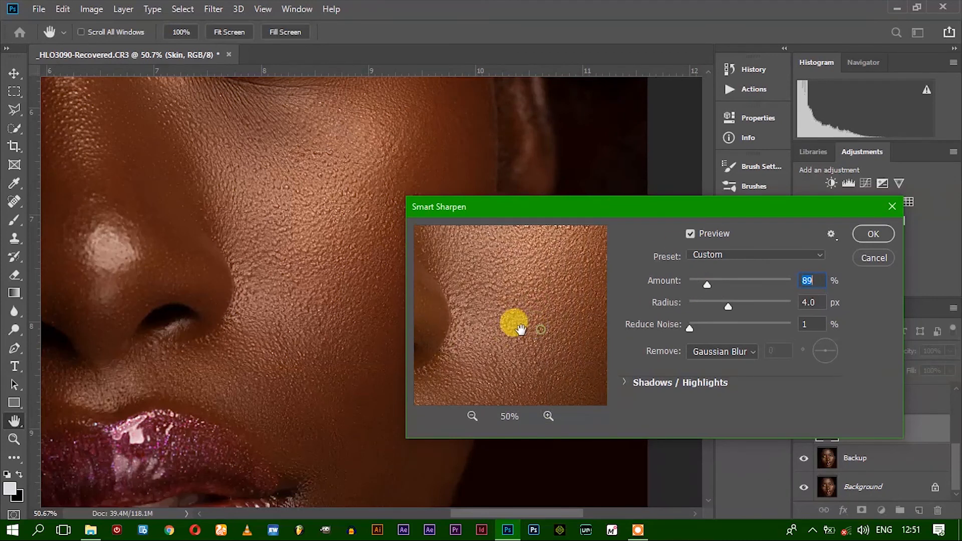
{"action": "left_click_drag", "start_coordinate": [533, 322], "coordinate": [514, 322]}
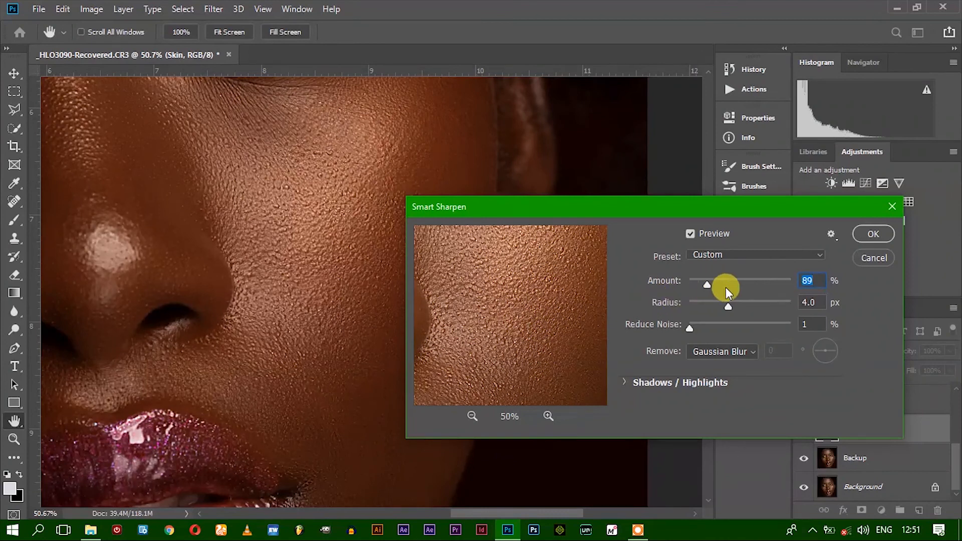
Apply Smart Sharpen to the Skin layer with the amount set to 155%, and compare the cheek with the layer hidden and shown
{"action": "left_click_drag", "start_coordinate": [734, 284], "coordinate": [721, 281]}
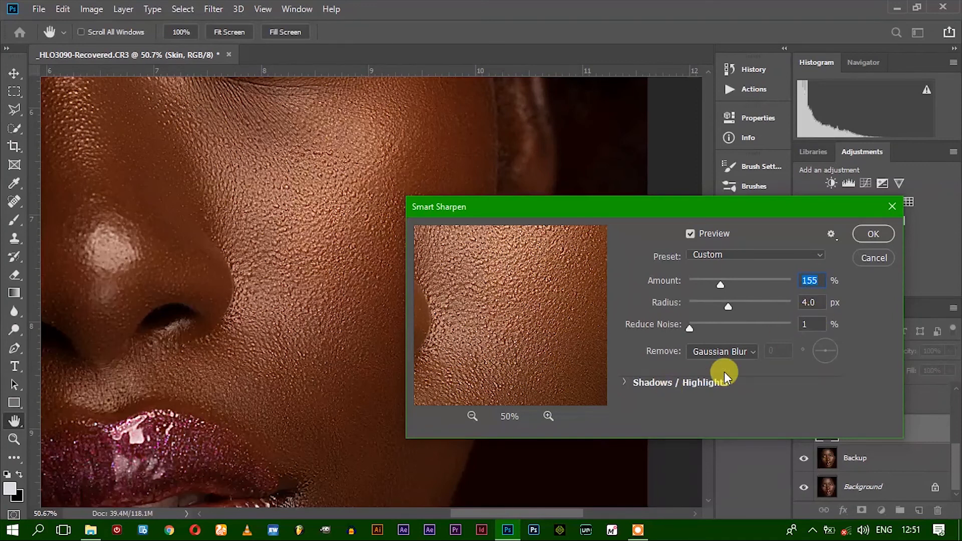
{"action": "left_click", "coordinate": [871, 234]}
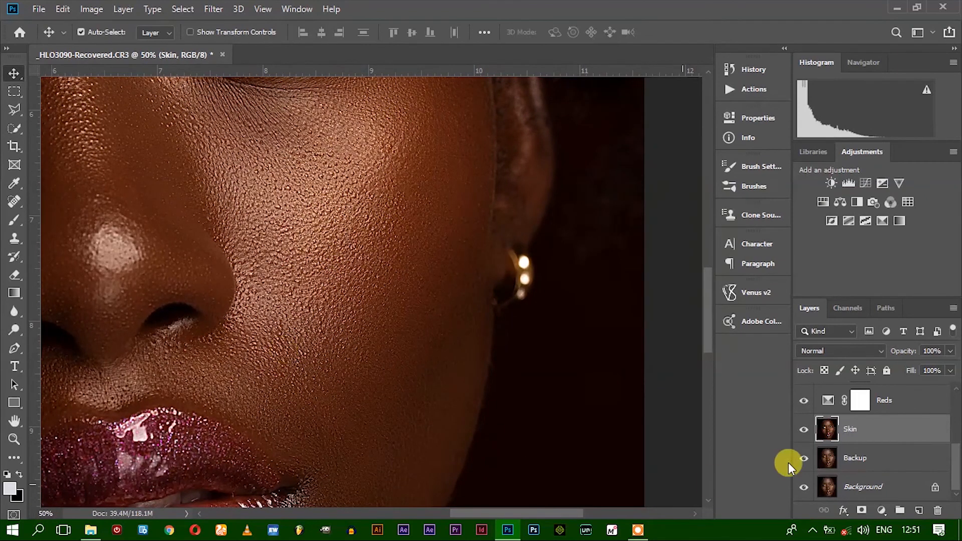
{"action": "left_click", "coordinate": [802, 430]}
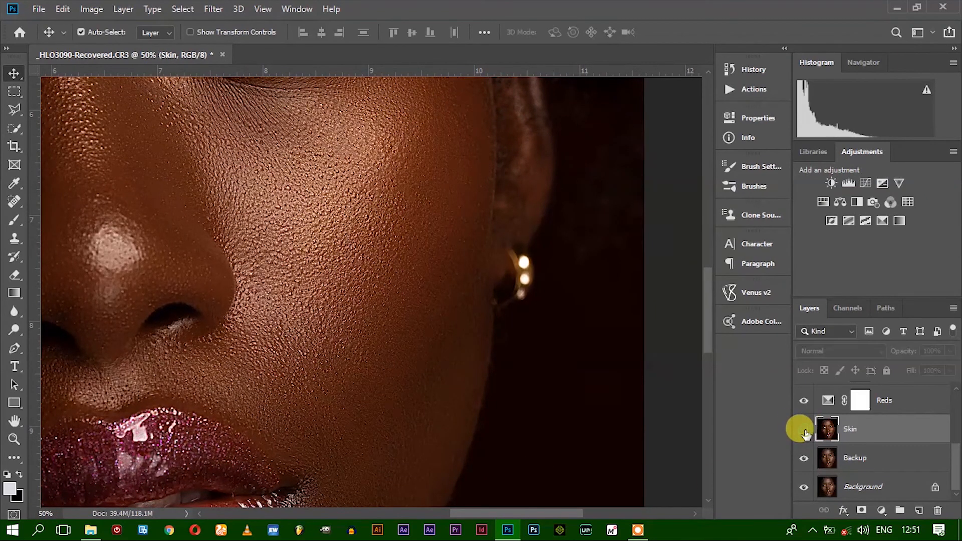
{"action": "left_click", "coordinate": [803, 430]}
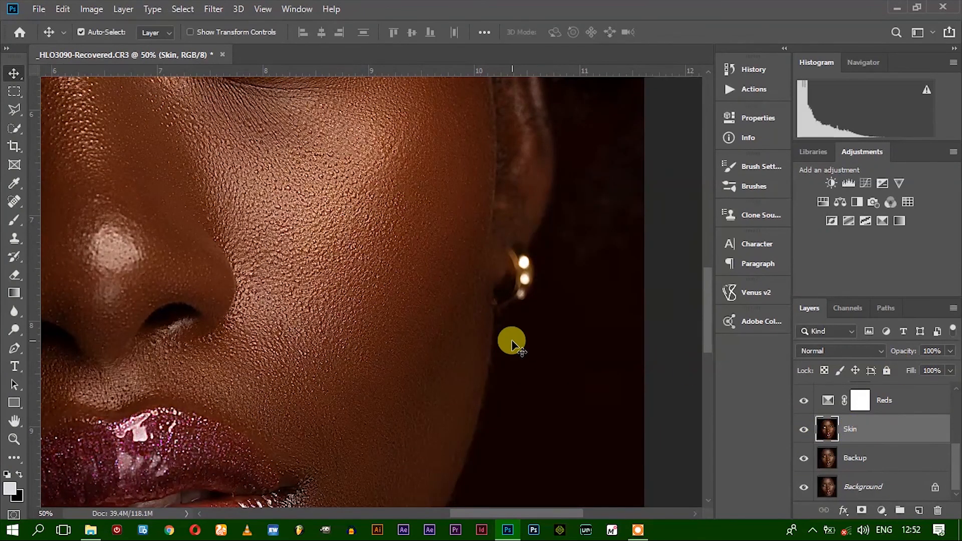
{"action": "key", "text": "ctrl+comma"}
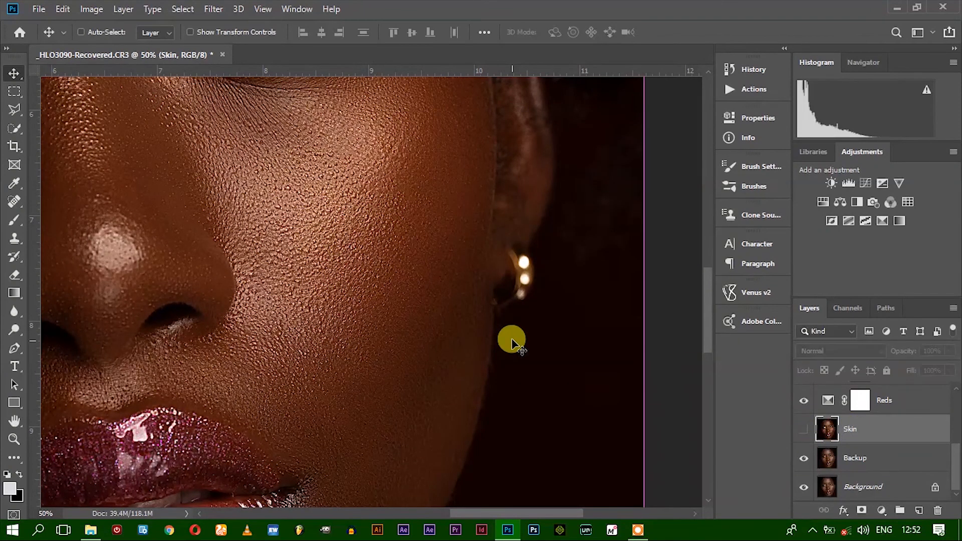
{"action": "left_click", "coordinate": [804, 429]}
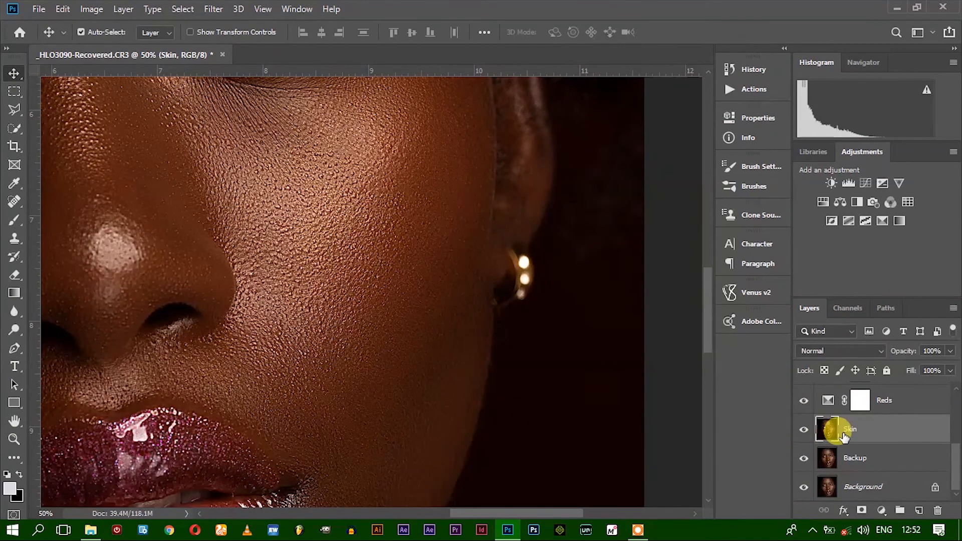
Undo the Smart Sharpen on the Skin layer and duplicate that layer
{"action": "key", "text": "ctrl+z"}
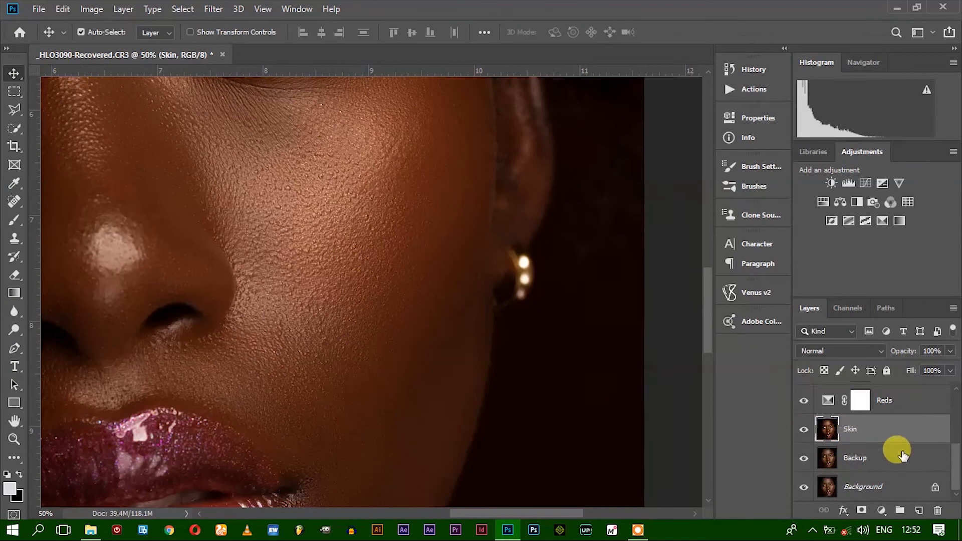
{"action": "left_click_drag", "start_coordinate": [861, 436], "coordinate": [918, 510]}
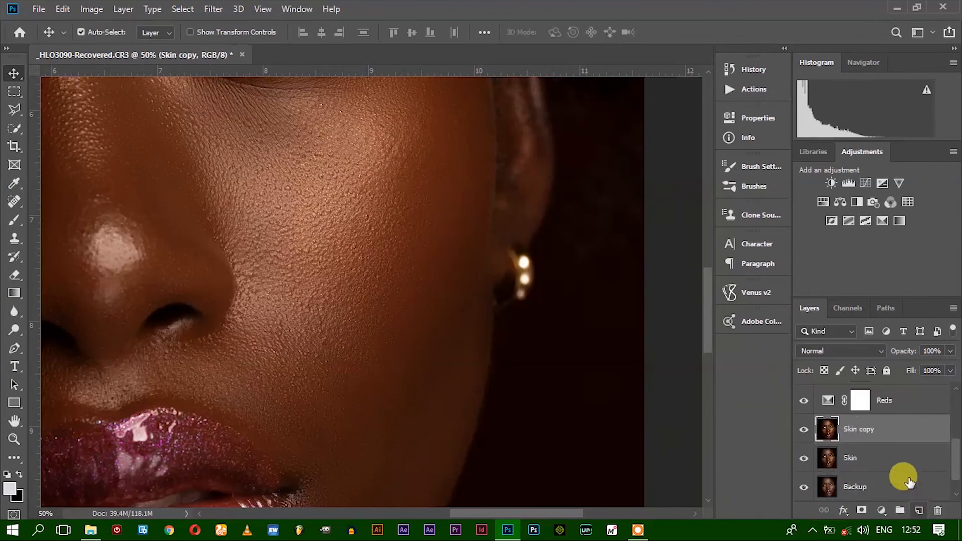
{"action": "scroll", "coordinate": [350, 301], "scroll_direction": "down", "scroll_amount": 2}
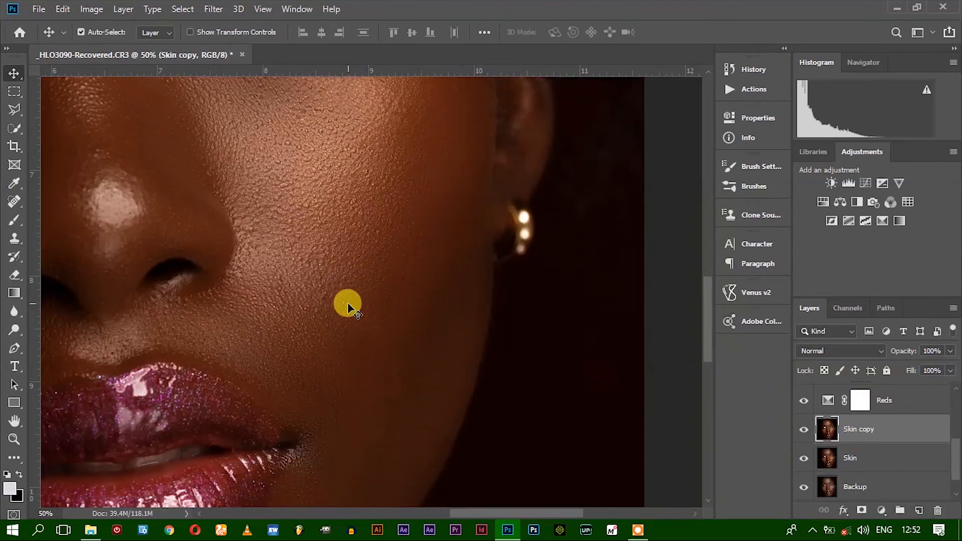
{"action": "scroll", "coordinate": [347, 305], "scroll_direction": "down", "scroll_amount": 1}
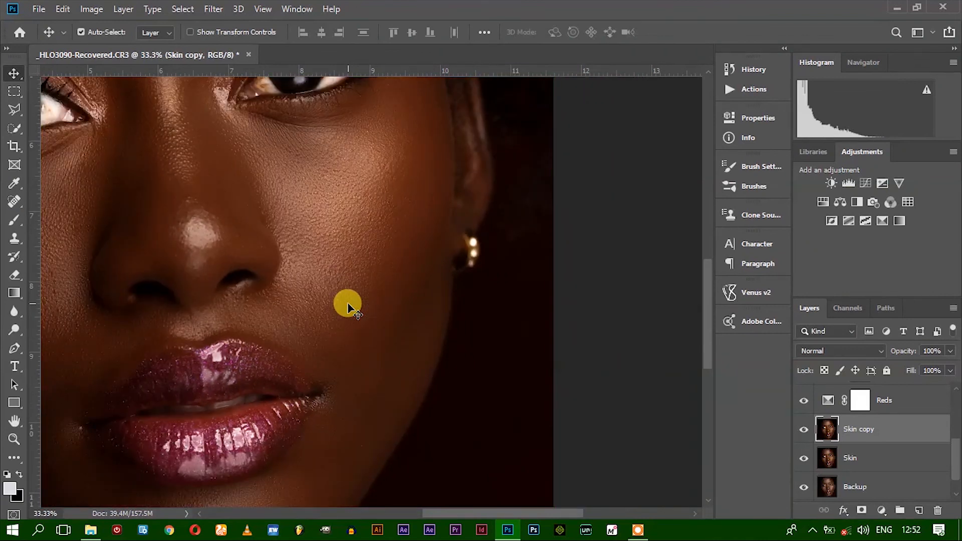
{"action": "left_click_drag", "start_coordinate": [313, 315], "coordinate": [470, 378]}
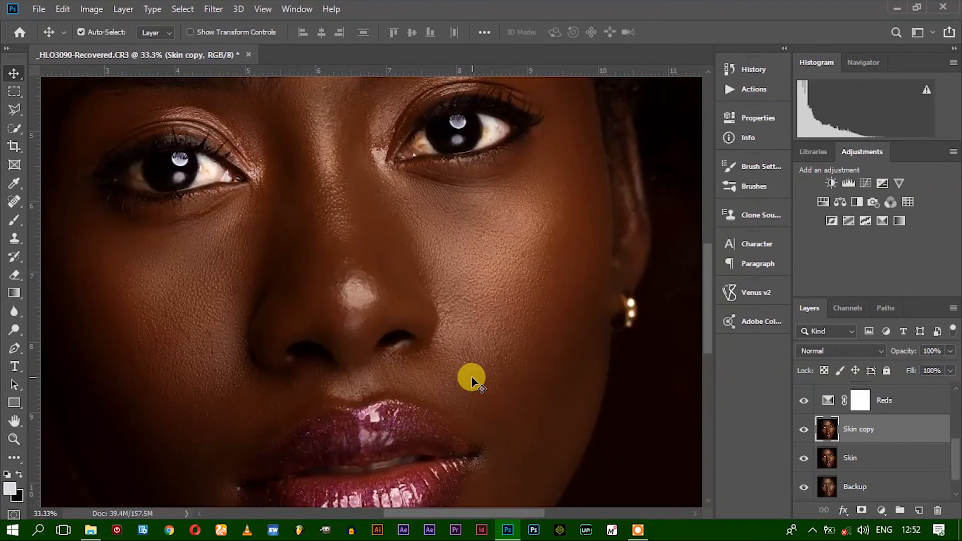
Rename the duplicate of the Skin layer as sharpen
{"action": "left_click", "coordinate": [858, 453]}
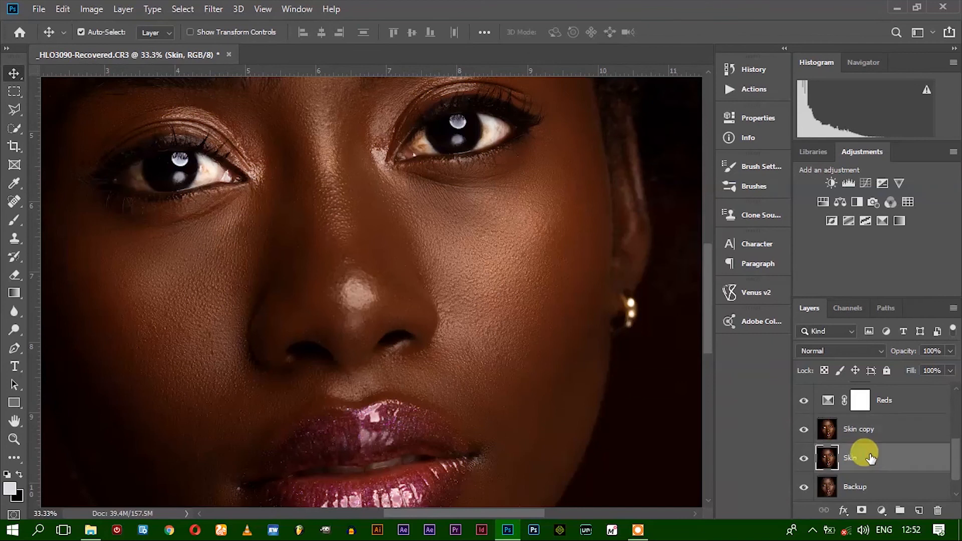
{"action": "left_click", "coordinate": [855, 430]}
{"action": "double_click", "coordinate": [855, 430]}
{"action": "type", "text": "sharpen"}
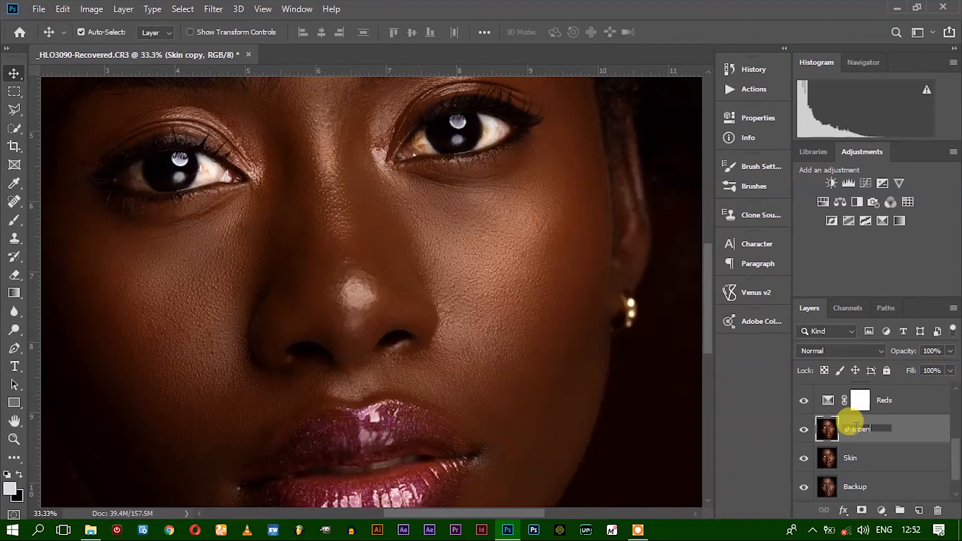
{"action": "key", "text": "Return"}
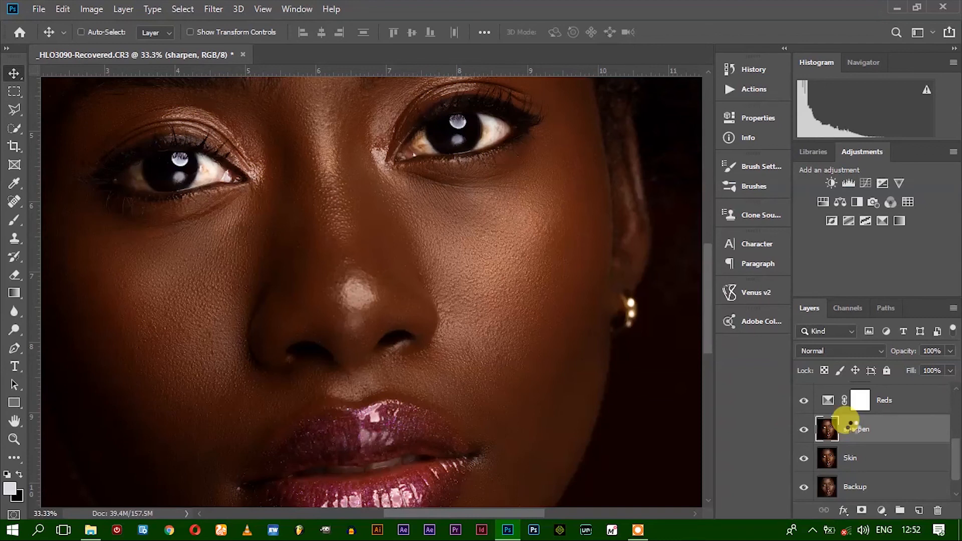
Reapply the last Smart Sharpen filter to the sharpen layer and inspect the skin and lip texture
{"action": "key", "text": "ctrl+f"}
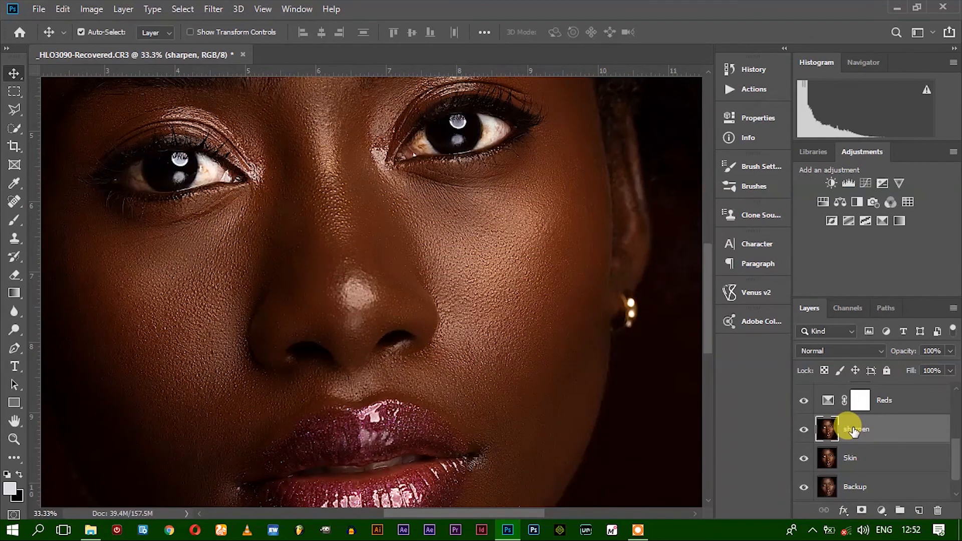
{"action": "scroll", "coordinate": [668, 389], "scroll_direction": "down", "scroll_amount": 5}
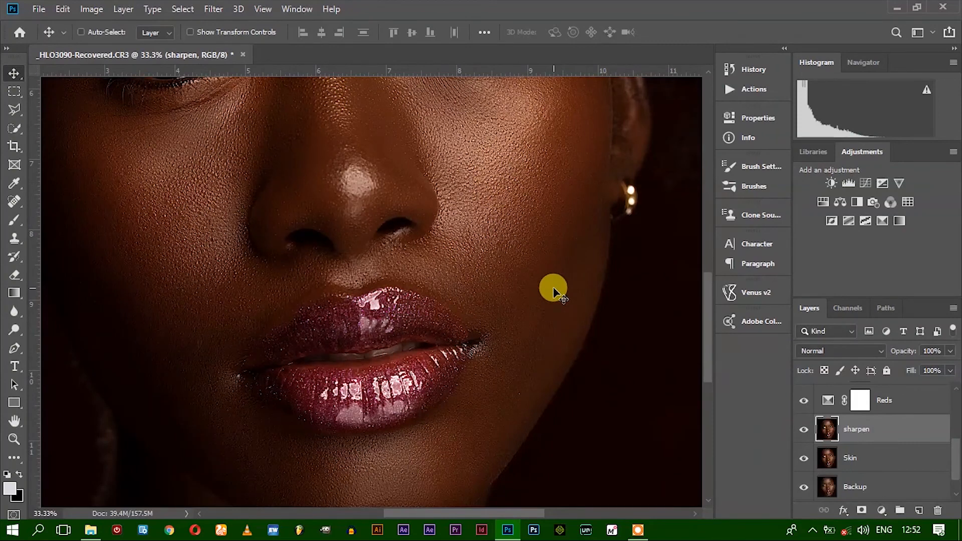
{"action": "scroll", "coordinate": [553, 290], "scroll_direction": "up", "scroll_amount": 1}
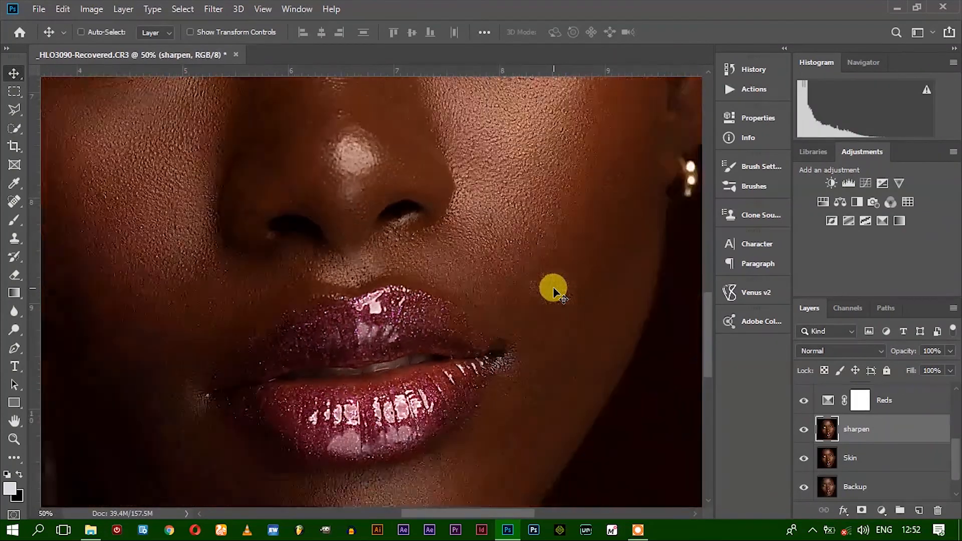
{"action": "scroll", "coordinate": [554, 291], "scroll_direction": "down", "scroll_amount": 2}
{"action": "scroll", "coordinate": [553, 290], "scroll_direction": "up", "scroll_amount": 2}
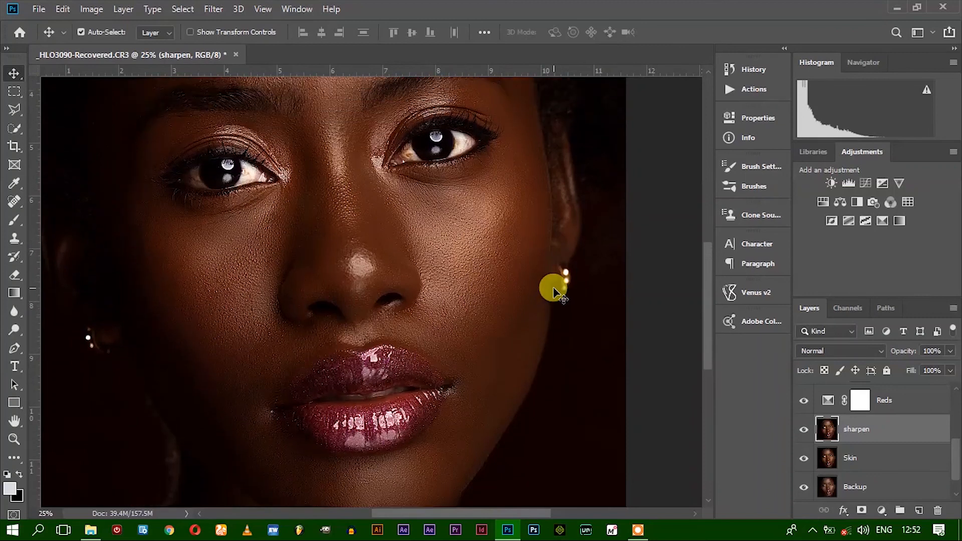
{"action": "scroll", "coordinate": [553, 290], "scroll_direction": "up", "scroll_amount": 1}
Lower the sharpen layer's opacity, check the face texture, and settle the opacity at 60%
{"action": "left_click", "coordinate": [950, 352]}
{"action": "left_click_drag", "start_coordinate": [951, 373], "coordinate": [928, 370]}
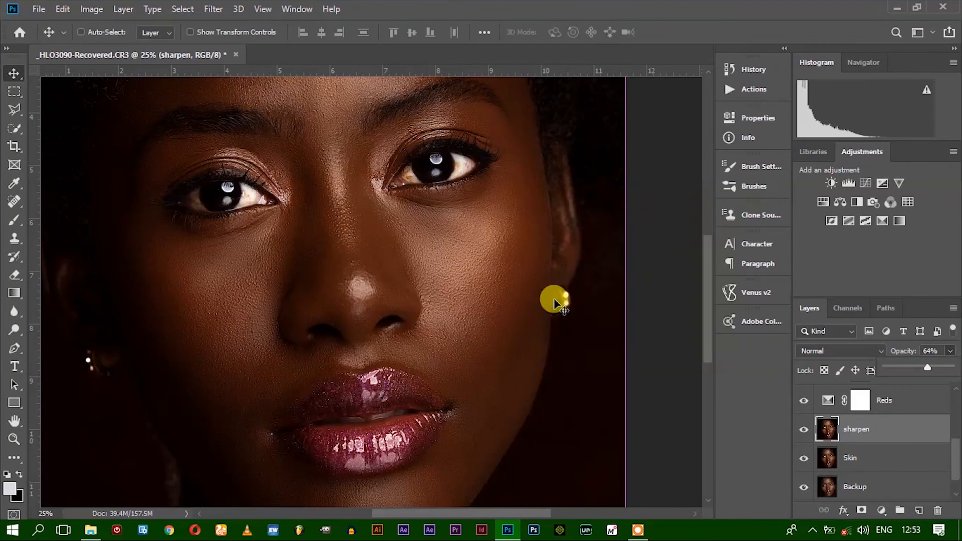
{"action": "key", "text": "ctrl+plus"}
{"action": "scroll", "coordinate": [589, 296], "scroll_direction": "down", "scroll_amount": 5}
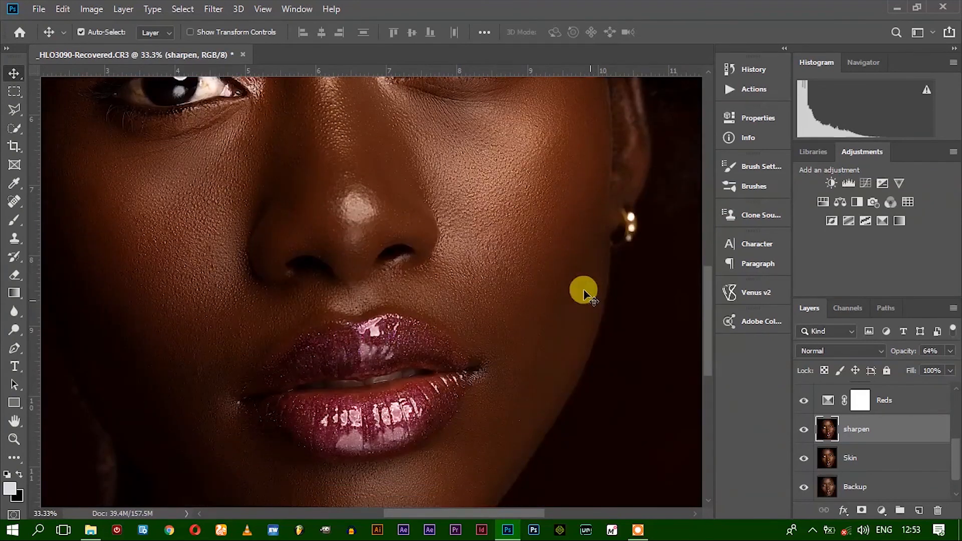
{"action": "scroll", "coordinate": [587, 279], "scroll_direction": "up", "scroll_amount": 5}
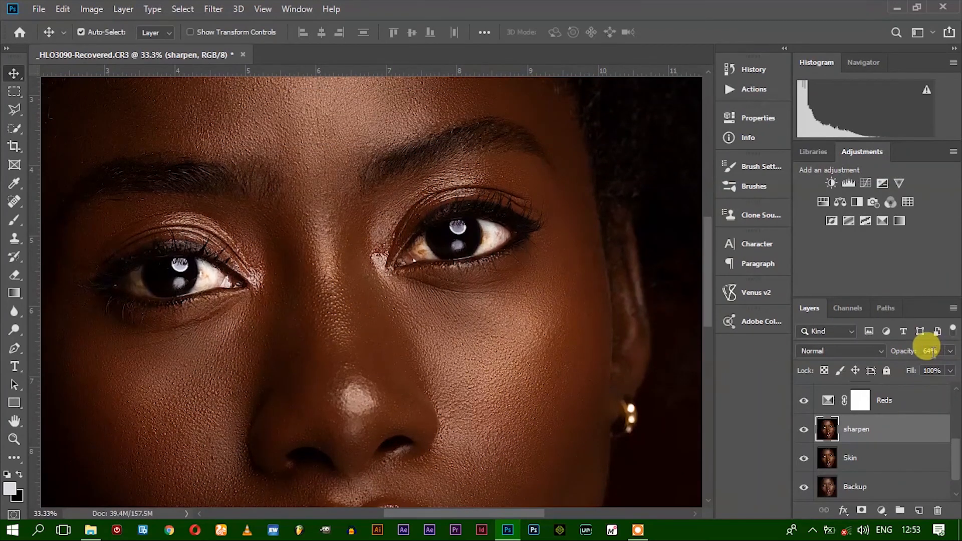
{"action": "left_click", "coordinate": [930, 350]}
{"action": "type", "text": "60"}
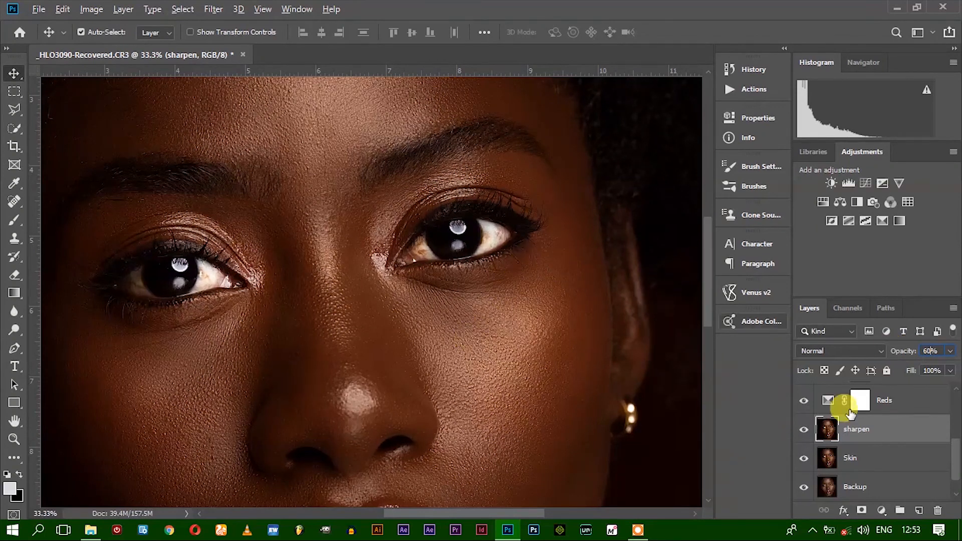
Compare the portrait with the sharpen layer hidden and shown, and examine the whole face at several magnifications
{"action": "left_click", "coordinate": [802, 429]}
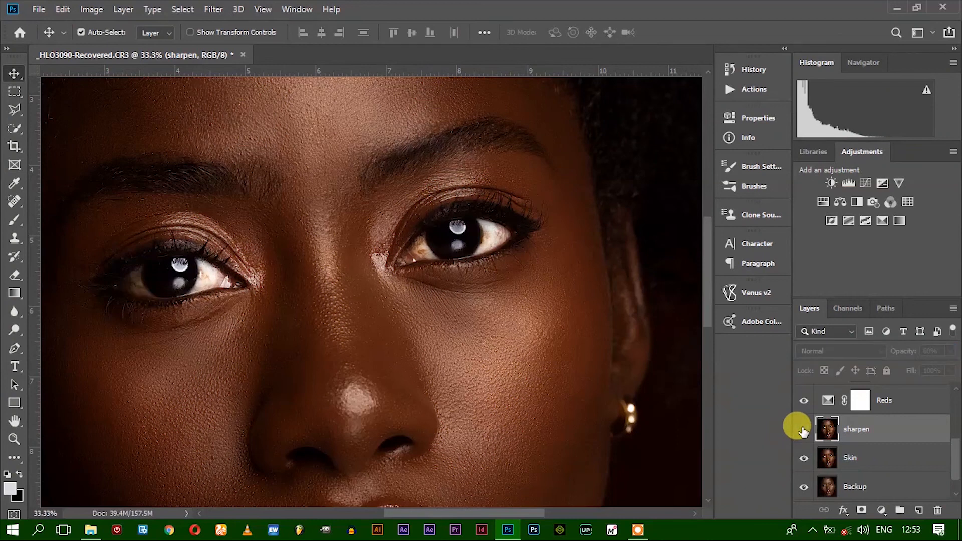
{"action": "left_click", "coordinate": [803, 429]}
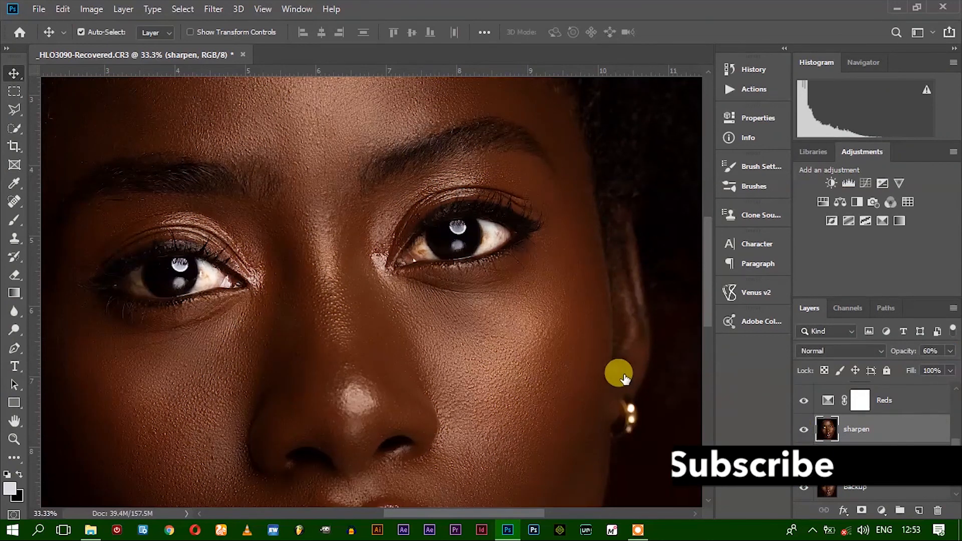
{"action": "key", "text": "ctrl+minus"}
{"action": "key", "text": "ctrl+minus"}
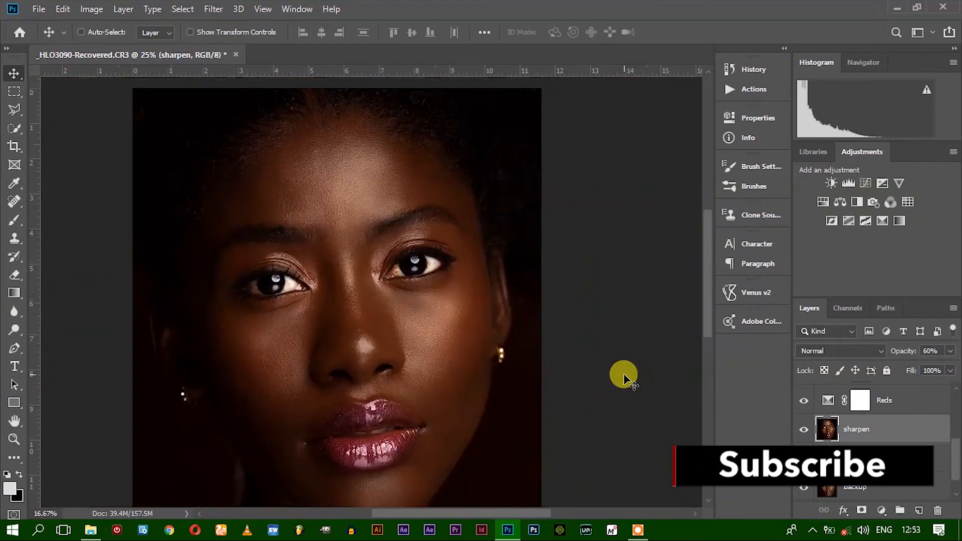
{"action": "scroll", "coordinate": [629, 365], "scroll_direction": "down", "scroll_amount": 2}
{"action": "scroll", "coordinate": [629, 365], "scroll_direction": "up", "scroll_amount": 1}
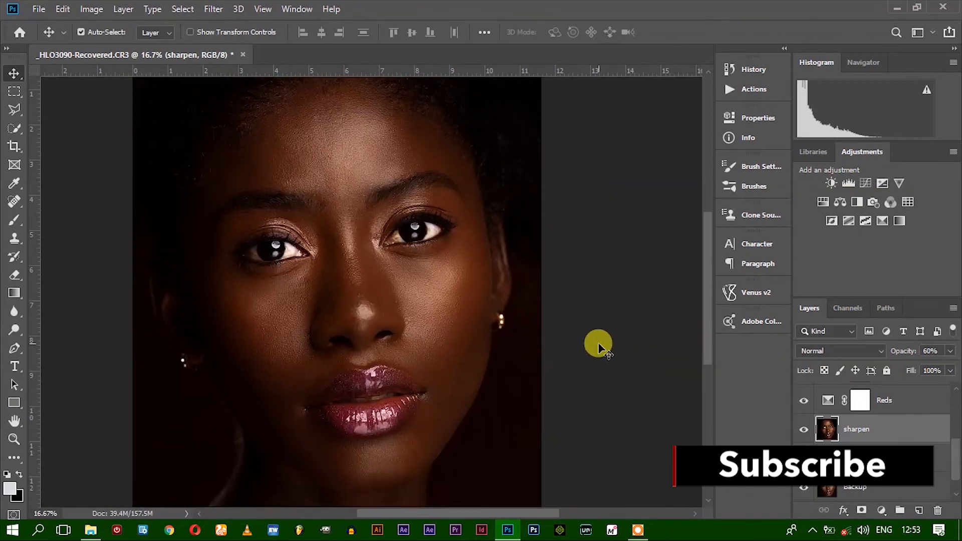
{"action": "scroll", "coordinate": [489, 393], "scroll_direction": "up", "scroll_amount": 2}
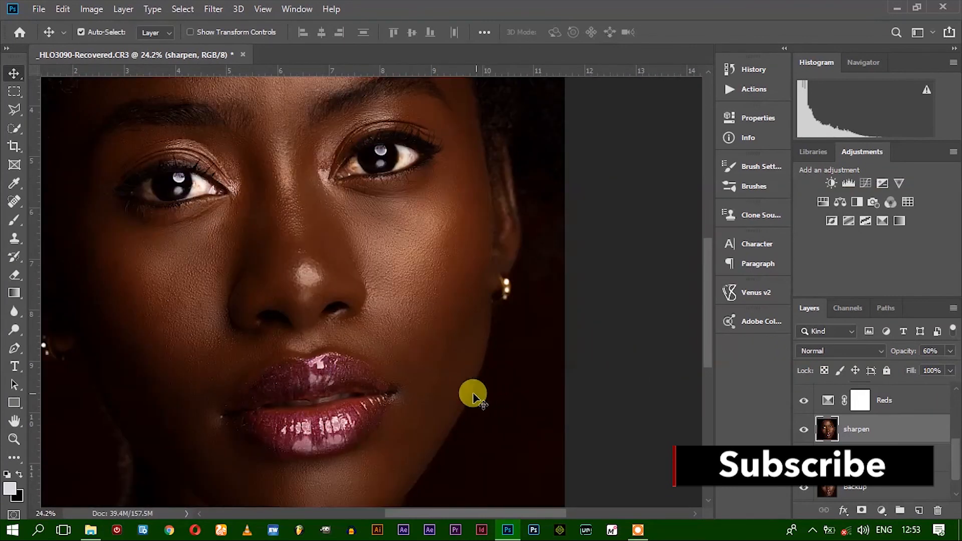
{"action": "scroll", "coordinate": [865, 449], "scroll_direction": "down", "scroll_amount": 1}
{"action": "scroll", "coordinate": [865, 448], "scroll_direction": "up", "scroll_amount": 1}
{"action": "scroll", "coordinate": [872, 453], "scroll_direction": "down", "scroll_amount": 1}
{"action": "scroll", "coordinate": [872, 453], "scroll_direction": "up", "scroll_amount": 5}
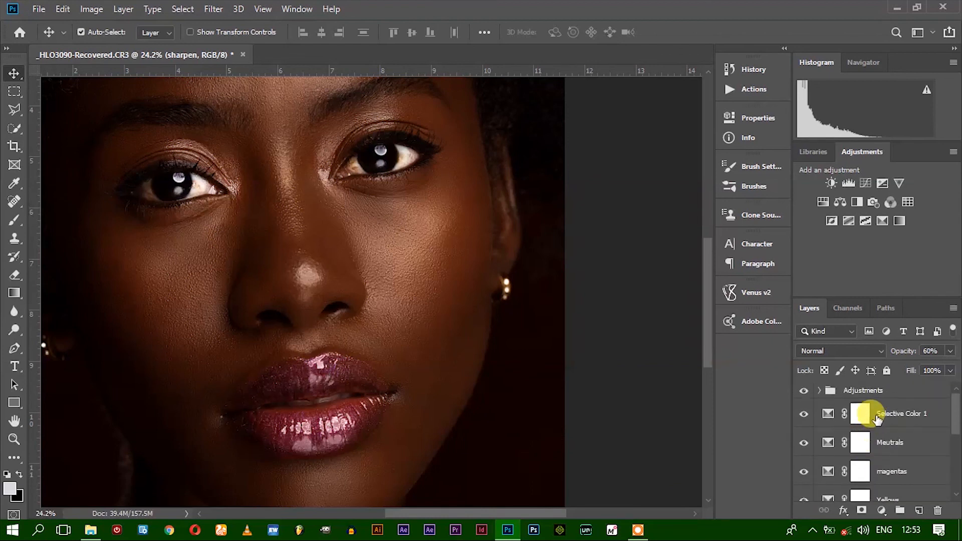
Move the Selective Color layers, from Selective Color 1 down to Reds, into the Adjustments group
{"action": "left_click", "coordinate": [886, 413]}
{"action": "scroll", "coordinate": [886, 411], "scroll_direction": "down", "scroll_amount": 2}
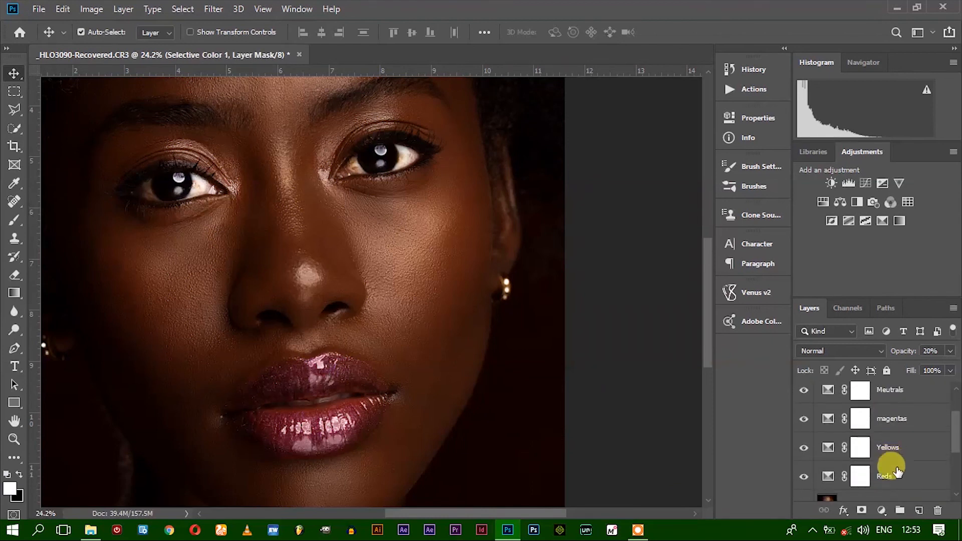
{"action": "scroll", "coordinate": [881, 441], "scroll_direction": "up", "scroll_amount": 2}
{"action": "left_click", "coordinate": [878, 390]}
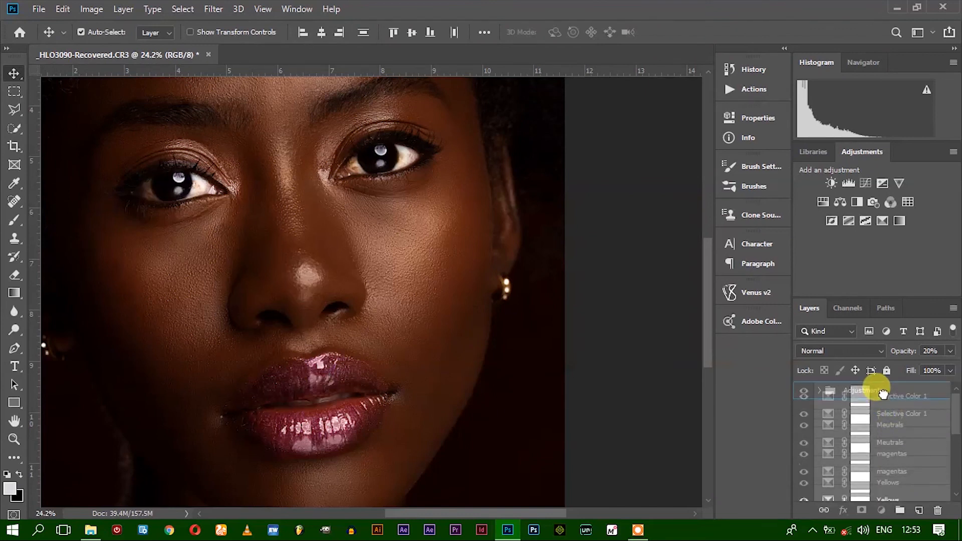
Group the sharpen and Skin layers together and open the new group's name for editing
{"action": "left_click", "coordinate": [867, 419]}
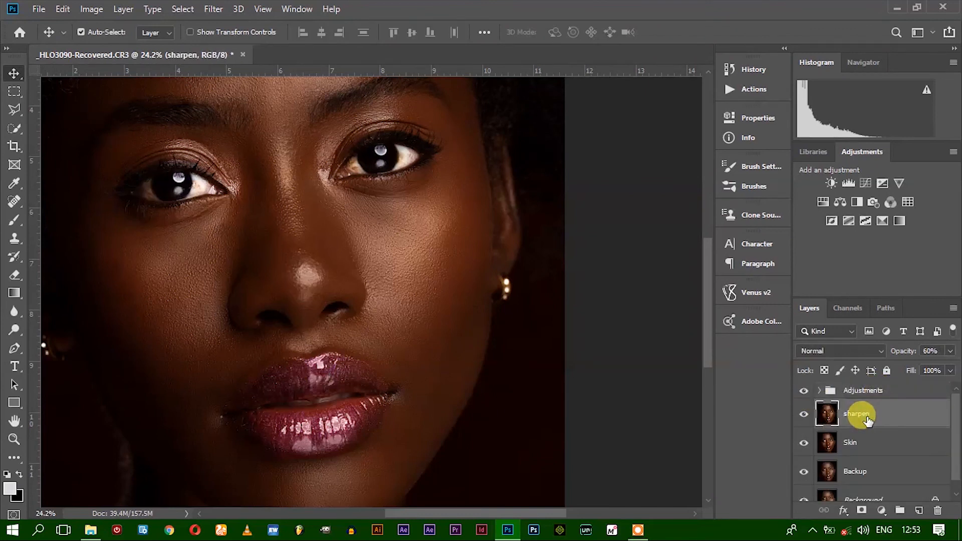
{"action": "scroll", "coordinate": [866, 423], "scroll_direction": "down", "scroll_amount": 1}
{"action": "left_click", "coordinate": [852, 429], "text": "ctrl"}
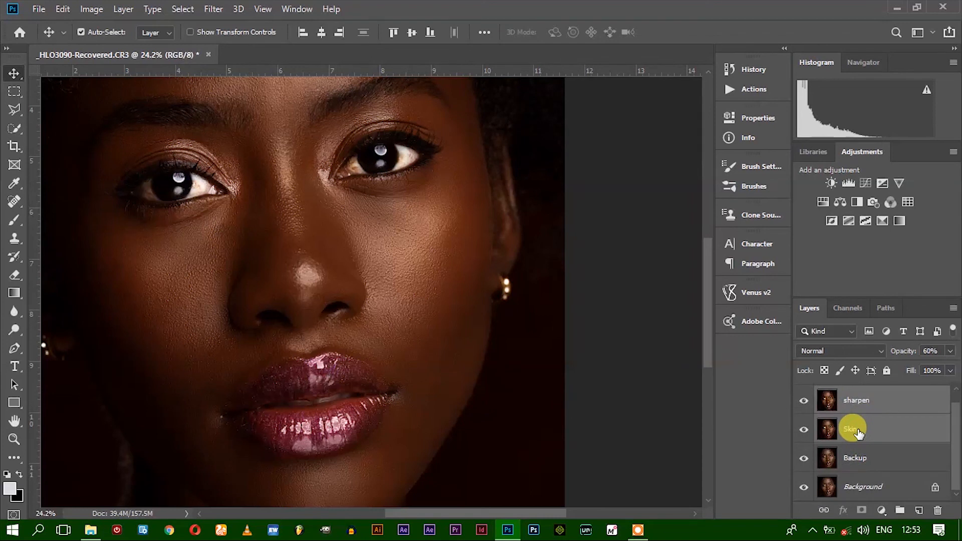
{"action": "key", "text": "ctrl+g"}
{"action": "double_click", "coordinate": [852, 407]}
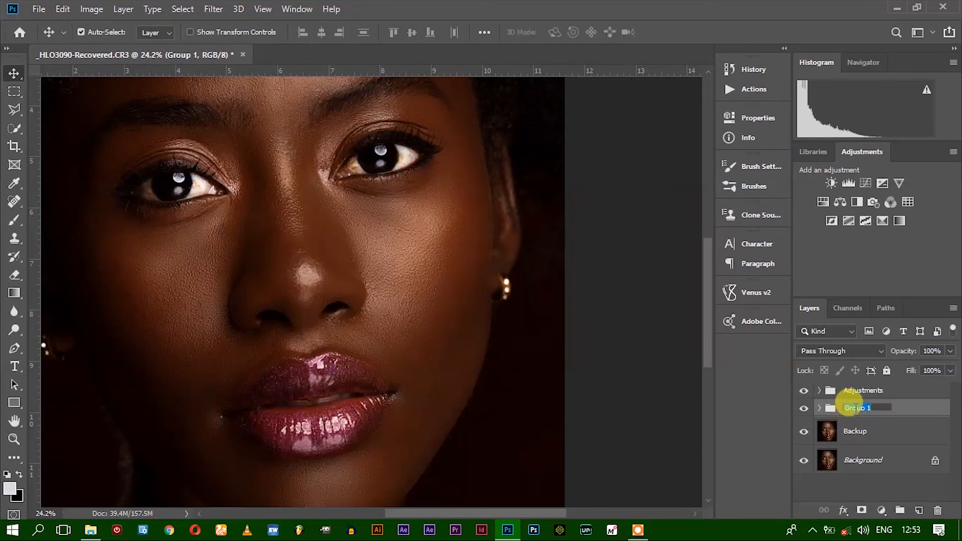
Place the group holding the sharpen and Skin layers inside the Adjustments group, keeping Adjustments collapsed
{"action": "left_click", "coordinate": [819, 390]}
{"action": "left_click", "coordinate": [827, 396]}
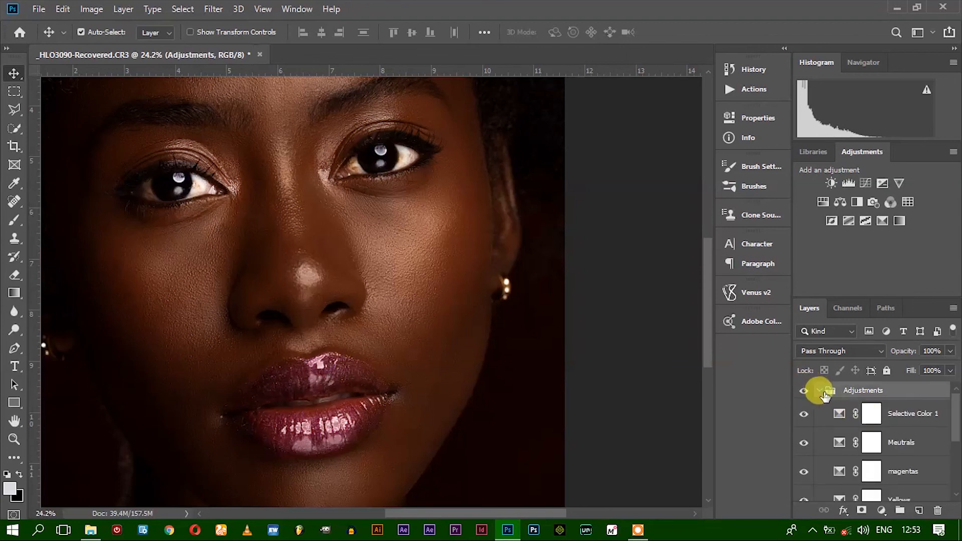
{"action": "left_click", "coordinate": [819, 391]}
{"action": "left_click_drag", "start_coordinate": [843, 401], "coordinate": [848, 387]}
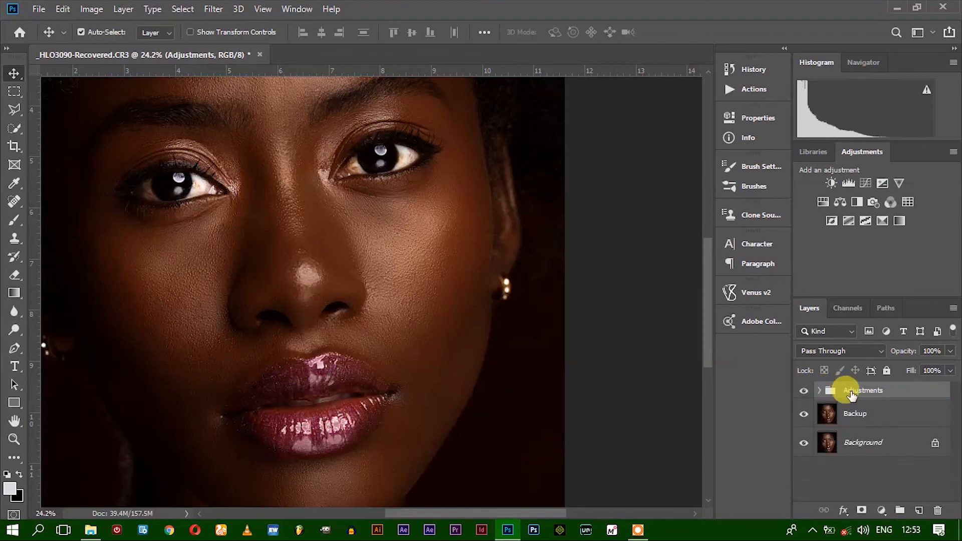
Move Group 1 beneath the Reds layer at the base of the Adjustments group, leaving Adjustments collapsed
{"action": "left_click", "coordinate": [821, 391]}
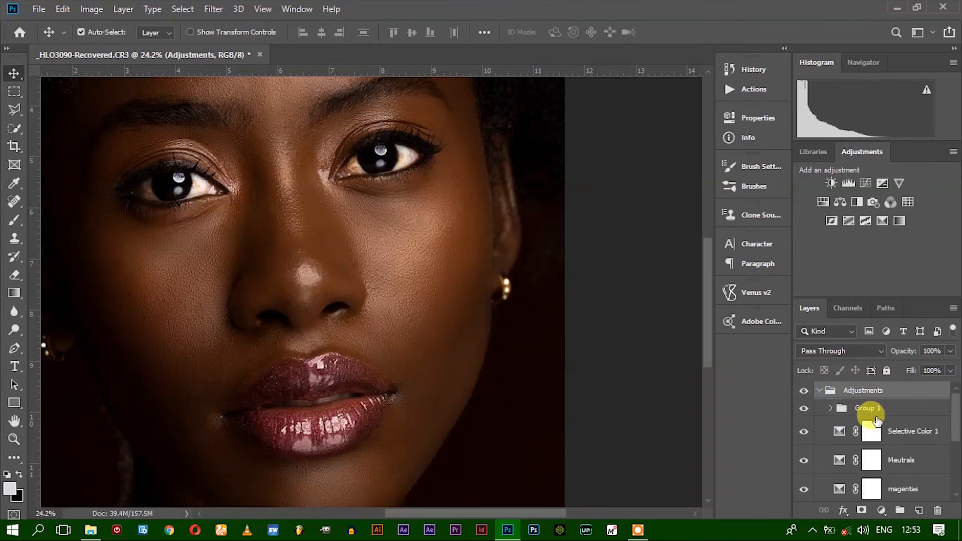
{"action": "scroll", "coordinate": [868, 412], "scroll_direction": "down", "scroll_amount": 1}
{"action": "left_click", "coordinate": [862, 396]}
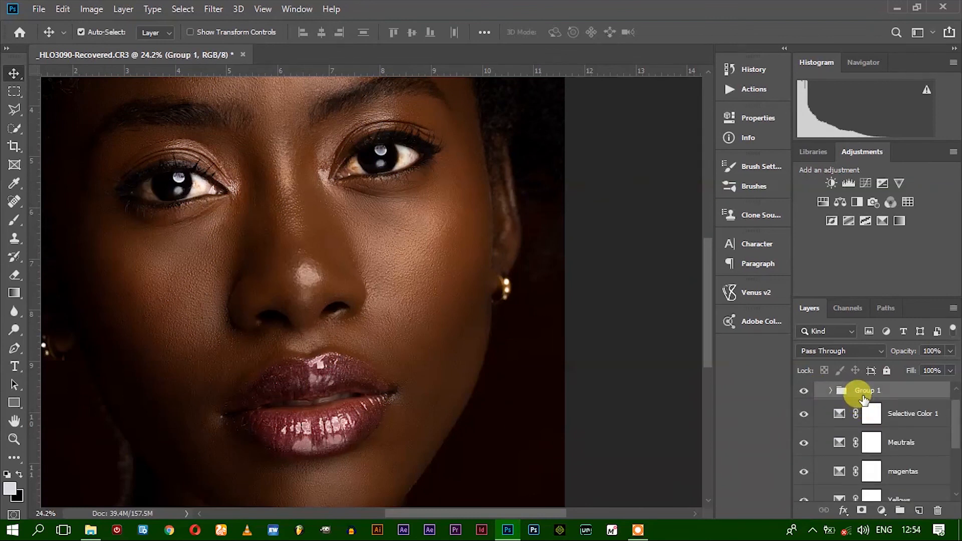
{"action": "key", "text": "ctrl+bracketleft"}
{"action": "key", "text": "ctrl+bracketleft"}
{"action": "key", "text": "ctrl+bracketleft"}
{"action": "key", "text": "ctrl+bracketleft"}
{"action": "key", "text": "ctrl+bracketleft"}
{"action": "key", "text": "ctrl+bracketleft"}
{"action": "key", "text": "ctrl+bracketleft"}
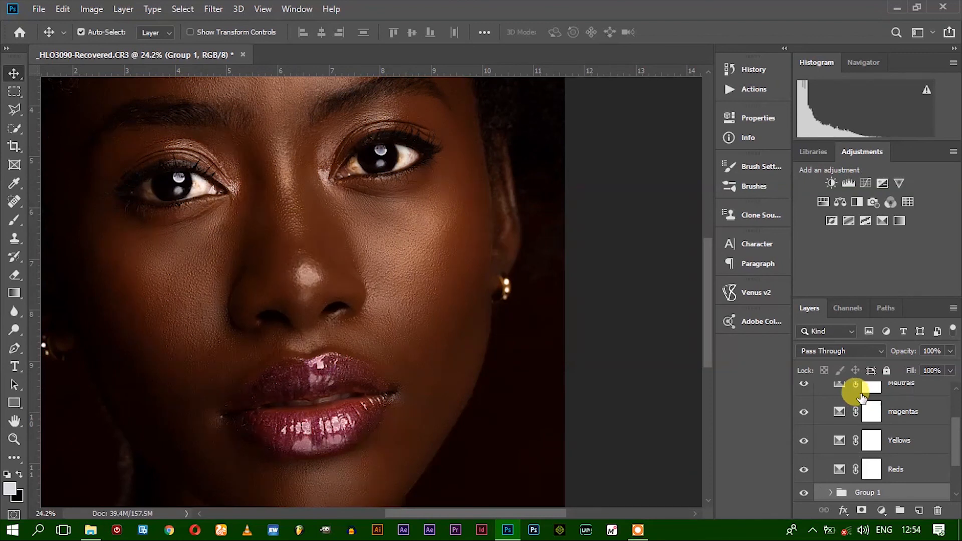
{"action": "key", "text": "ctrl+bracketright"}
{"action": "key", "text": "ctrl+bracketleft"}
{"action": "scroll", "coordinate": [851, 414], "scroll_direction": "up", "scroll_amount": 3}
{"action": "scroll", "coordinate": [817, 370], "scroll_direction": "up", "scroll_amount": 2}
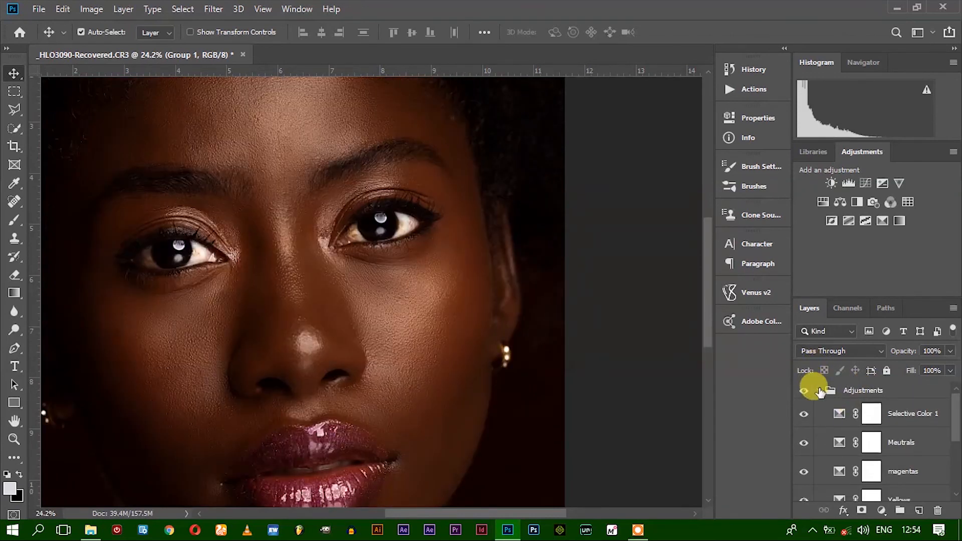
{"action": "left_click", "coordinate": [820, 390]}
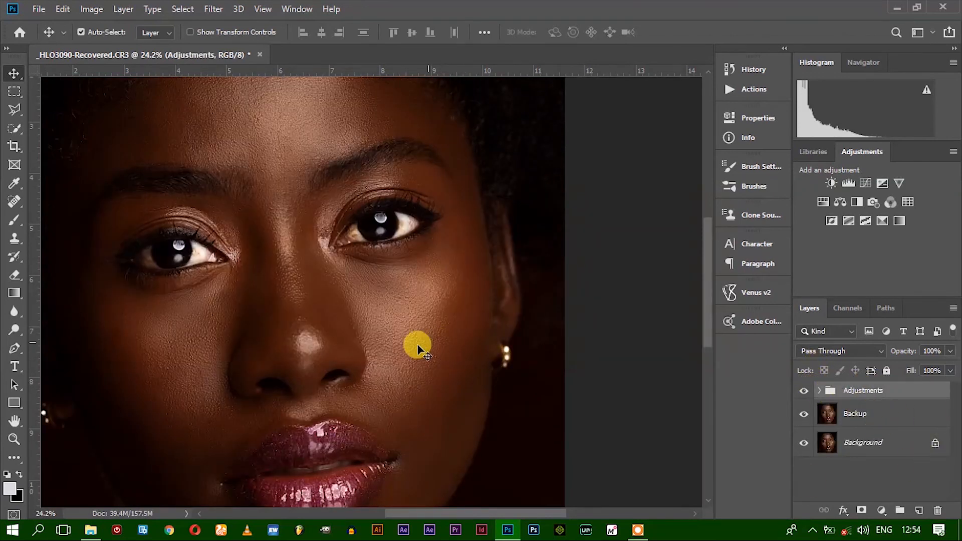
Hide the Backup layer and compare the whole face with the Adjustments group hidden and shown over the original Background
{"action": "left_click_drag", "start_coordinate": [302, 351], "coordinate": [358, 231]}
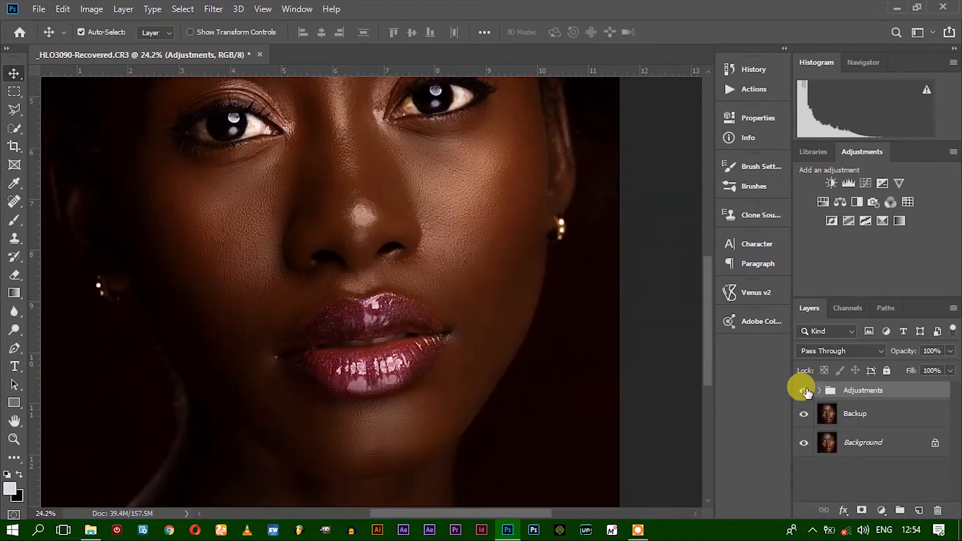
{"action": "left_click", "coordinate": [804, 390]}
{"action": "scroll", "coordinate": [490, 291], "scroll_direction": "up", "scroll_amount": 4}
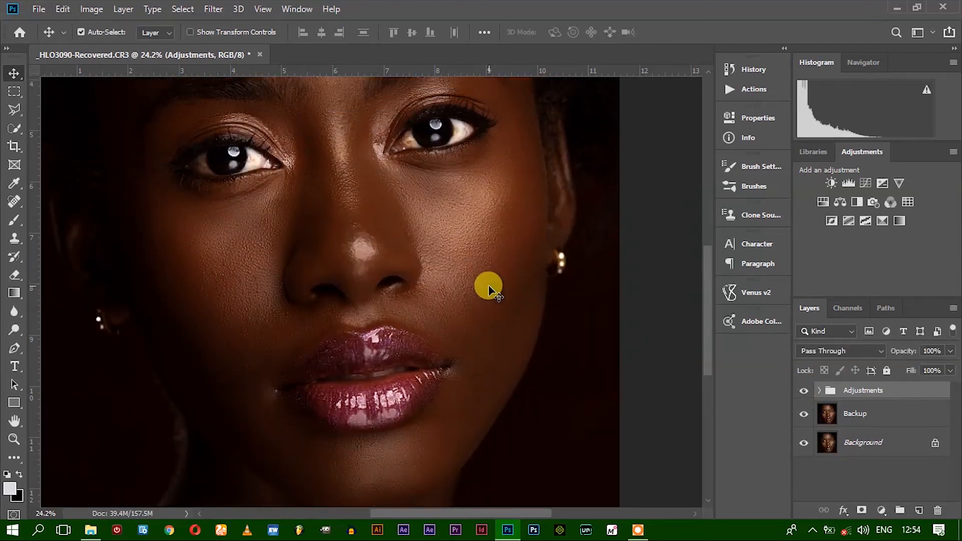
{"action": "key", "text": "ctrl+minus"}
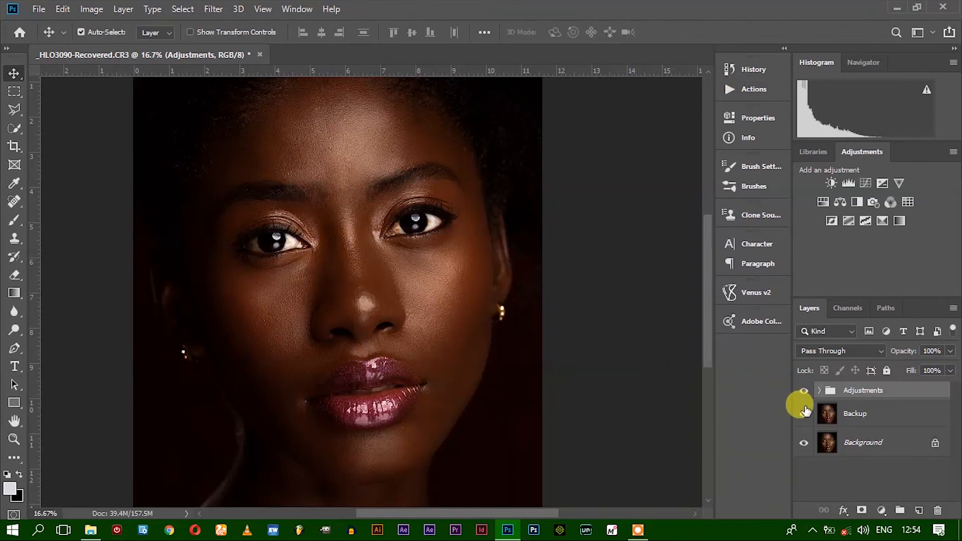
{"action": "left_click", "coordinate": [804, 416]}
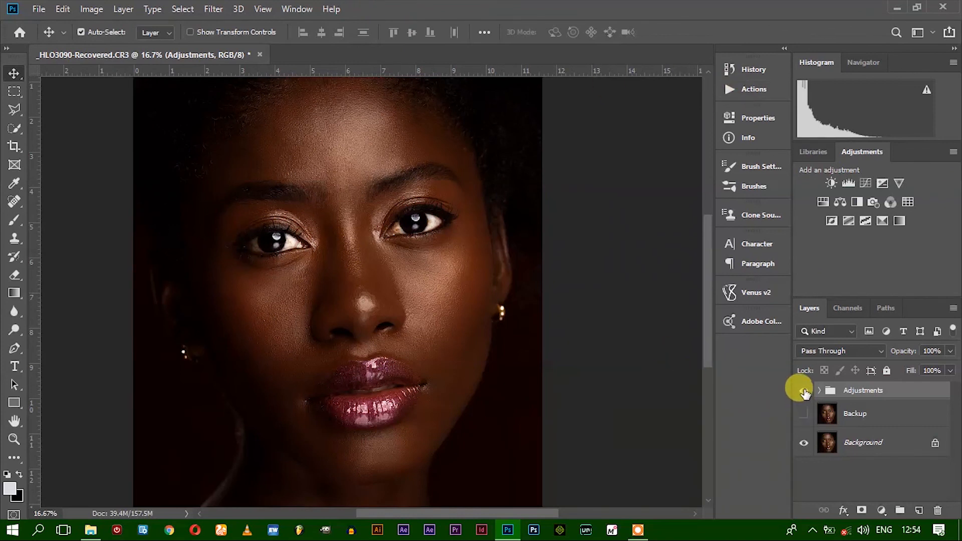
{"action": "left_click", "coordinate": [803, 390]}
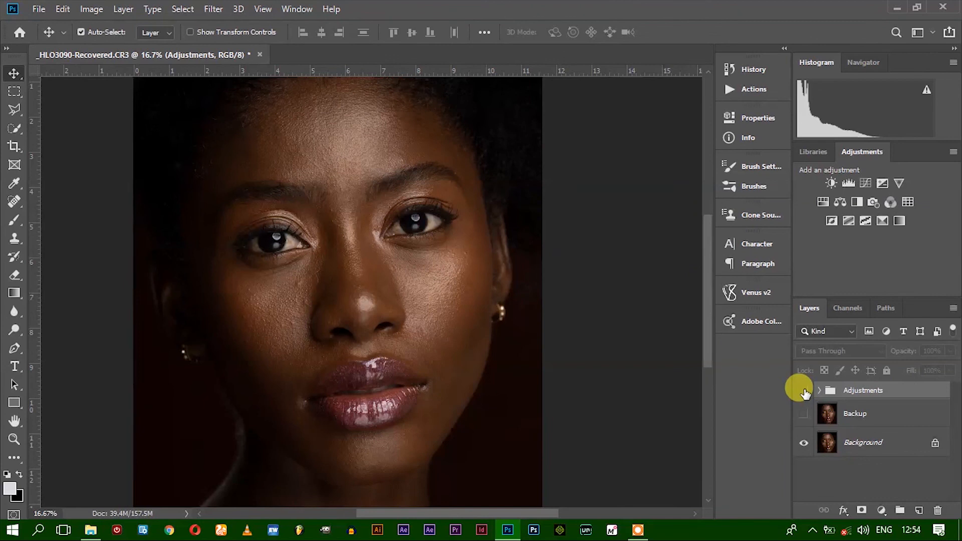
{"action": "left_click", "coordinate": [803, 390]}
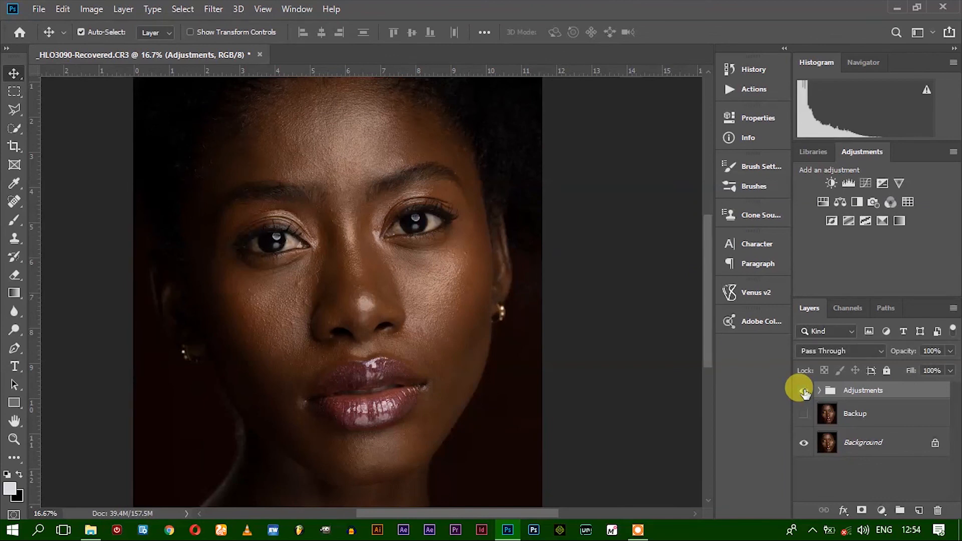